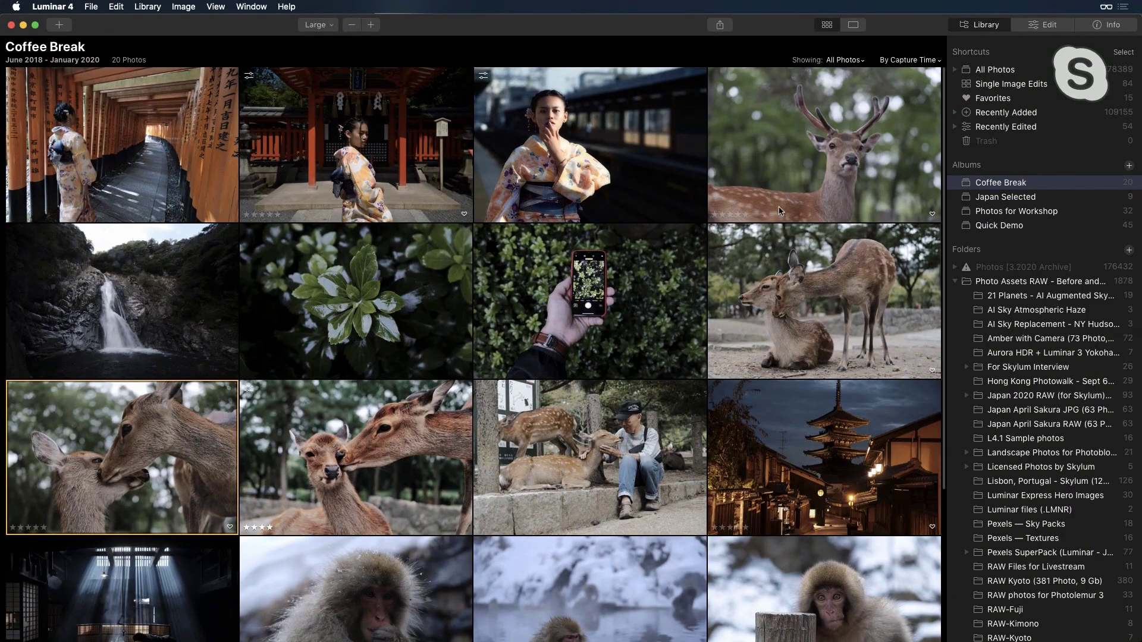
# Open the close-up photo of two deer nuzzling from the Coffee Break album for editing.
pyautogui.scroll(-10, 780, 212)
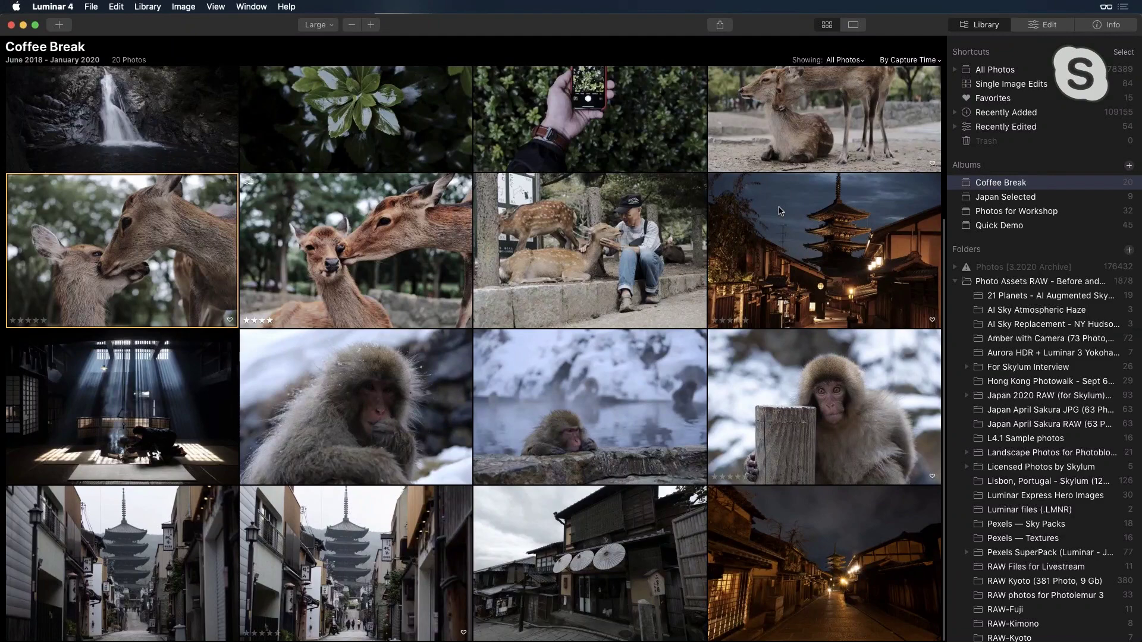
pyautogui.scroll(3, 678, 231)
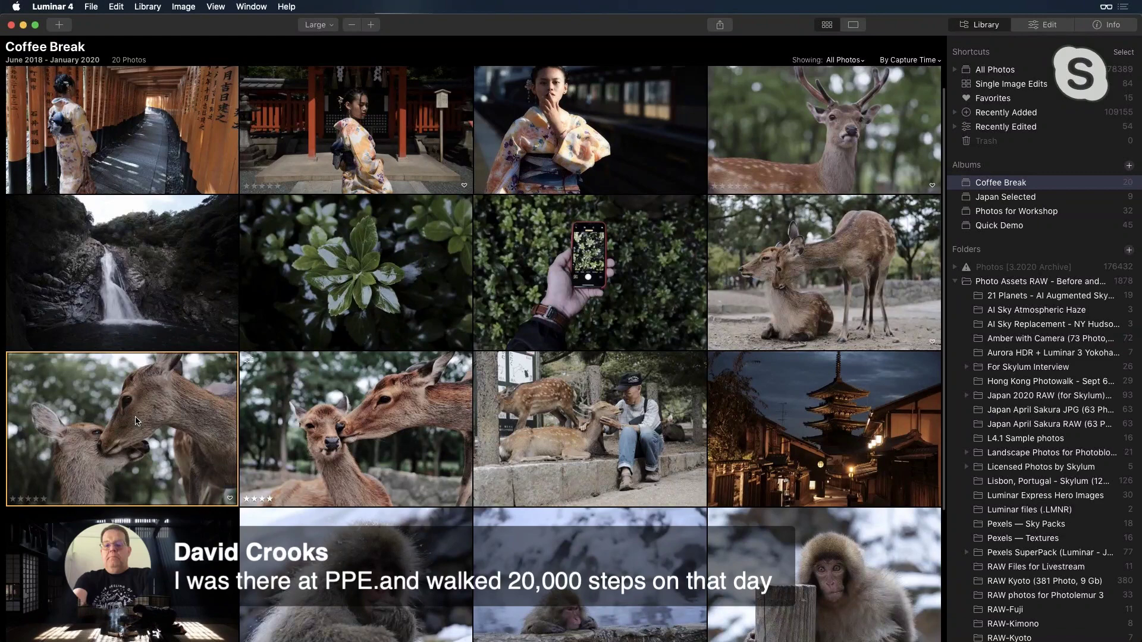
pyautogui.doubleClick(134, 421)
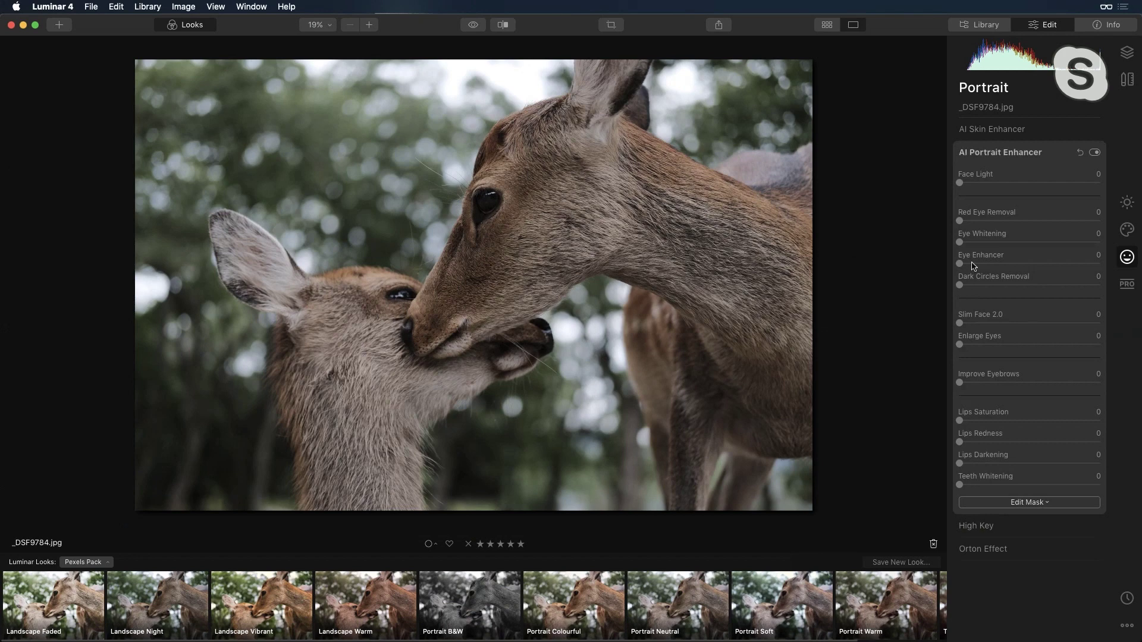
# Set AI Accent to 33 in the AI Enhance filter of the Essentials tools.
pyautogui.click(1123, 234)
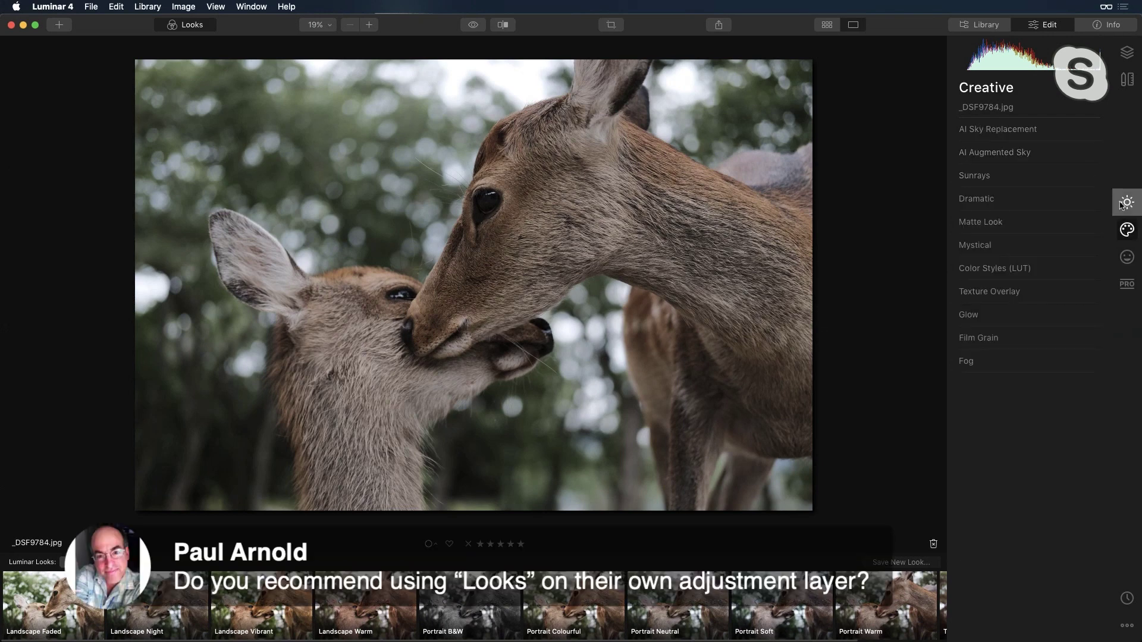
pyautogui.click(1121, 206)
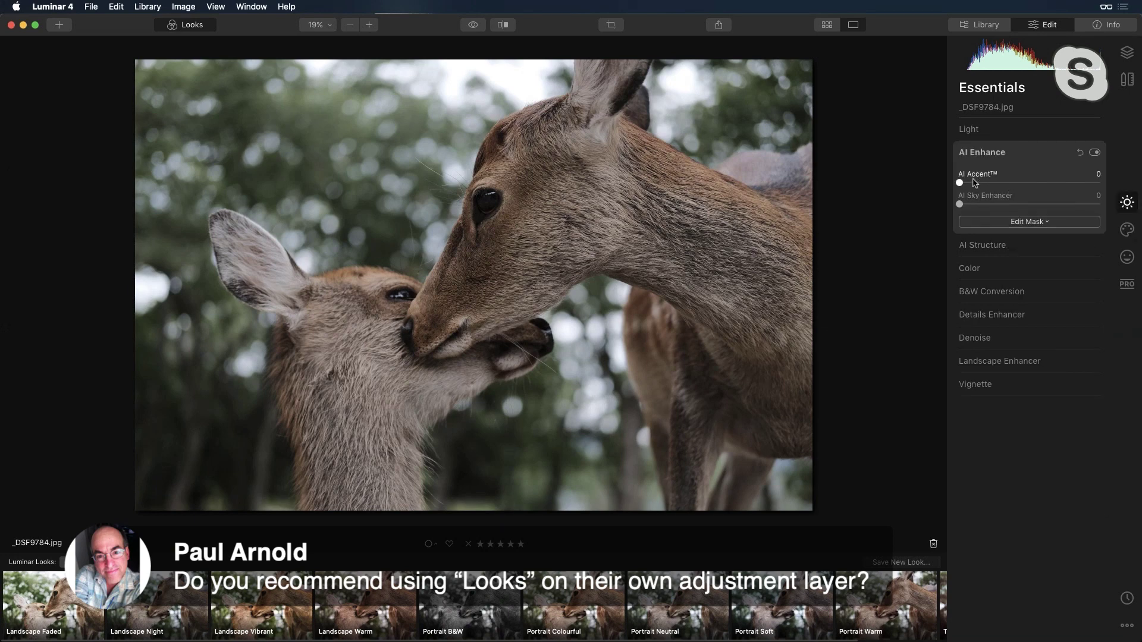
pyautogui.moveTo(960, 183); pyautogui.dragTo(1009, 186)
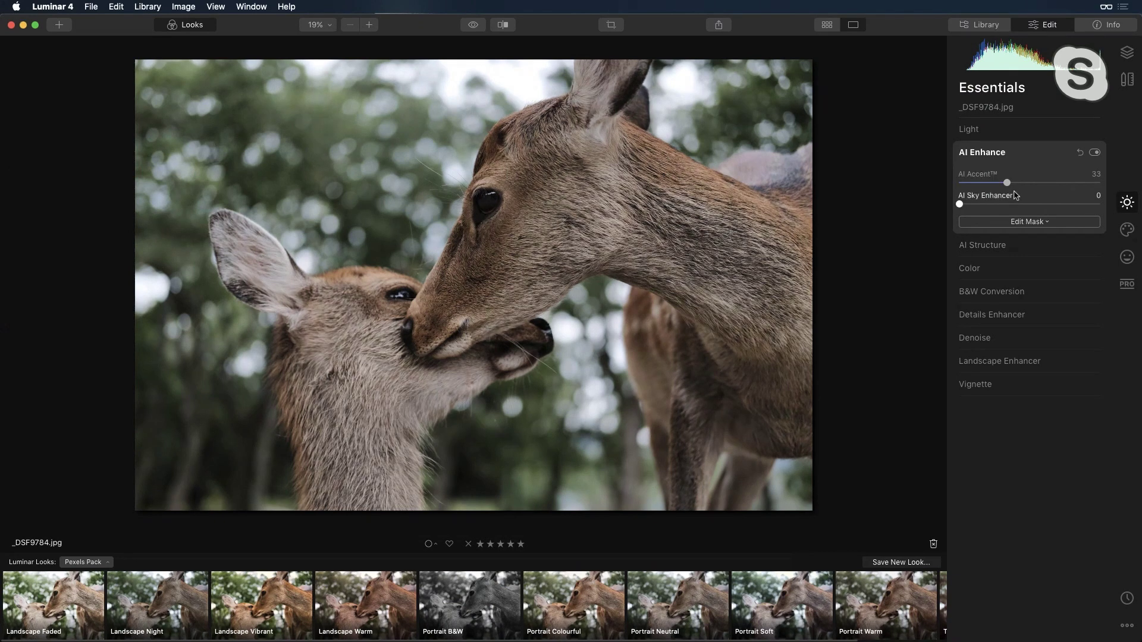
# Adjust the greens in the Color filter's advanced settings to Hue -26, Saturation -8 and Luminance 24.
pyautogui.click(990, 276)
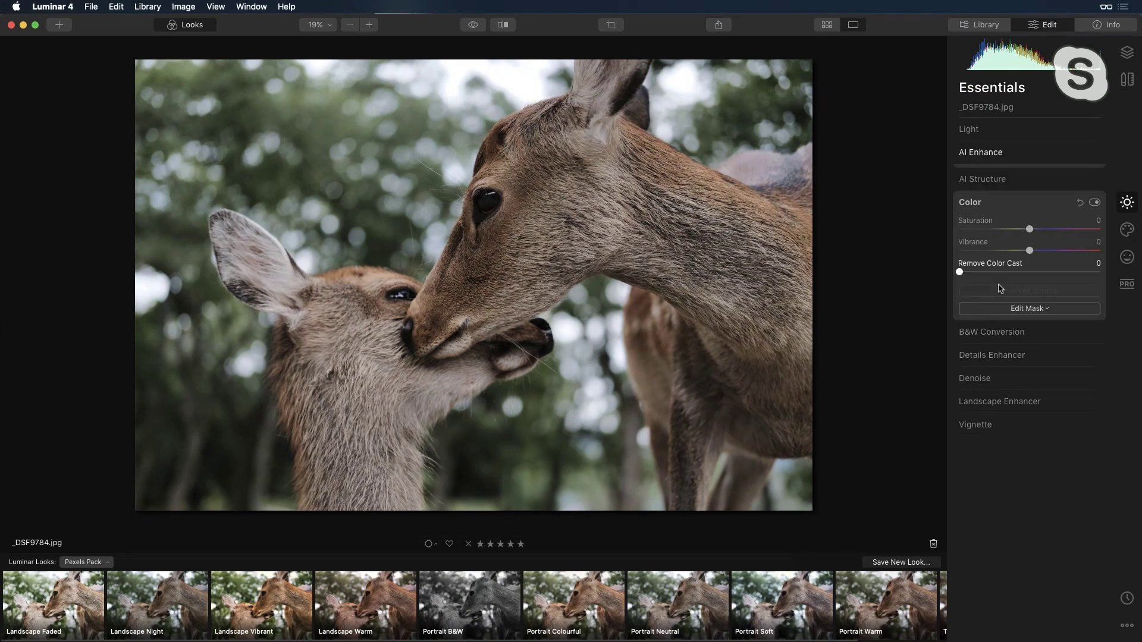
pyautogui.click(1009, 291)
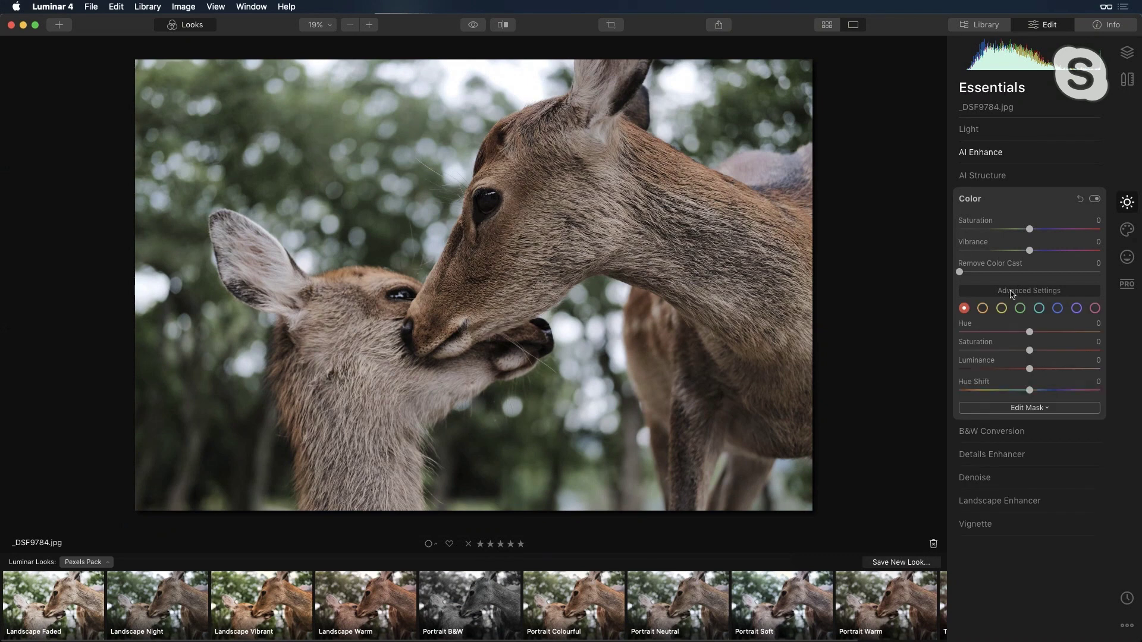
pyautogui.click(1021, 309)
pyautogui.moveTo(1028, 334)
pyautogui.mouseDown()
pyautogui.moveTo(998, 338)
pyautogui.moveTo(1052, 370)
pyautogui.moveTo(1025, 353)
pyautogui.mouseUp()
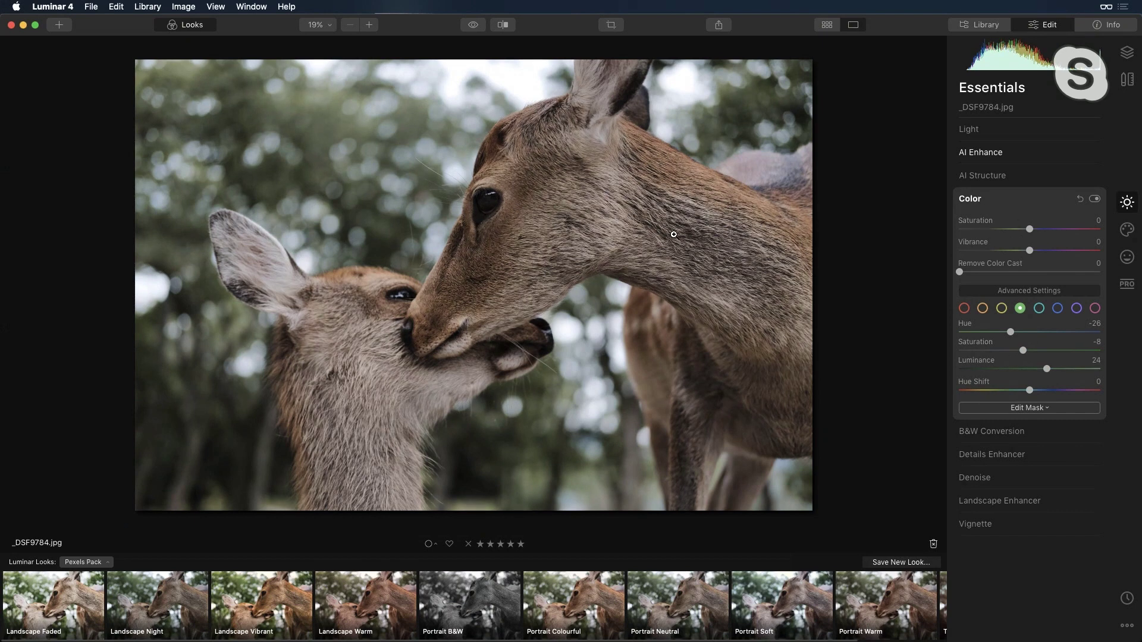
pyautogui.moveTo(686, 234)
pyautogui.mouseDown()
pyautogui.moveTo(674, 204)
pyautogui.moveTo(556, 203)
pyautogui.moveTo(717, 225)
pyautogui.moveTo(584, 173)
pyautogui.moveTo(507, 219)
pyautogui.moveTo(758, 279)
pyautogui.mouseUp()
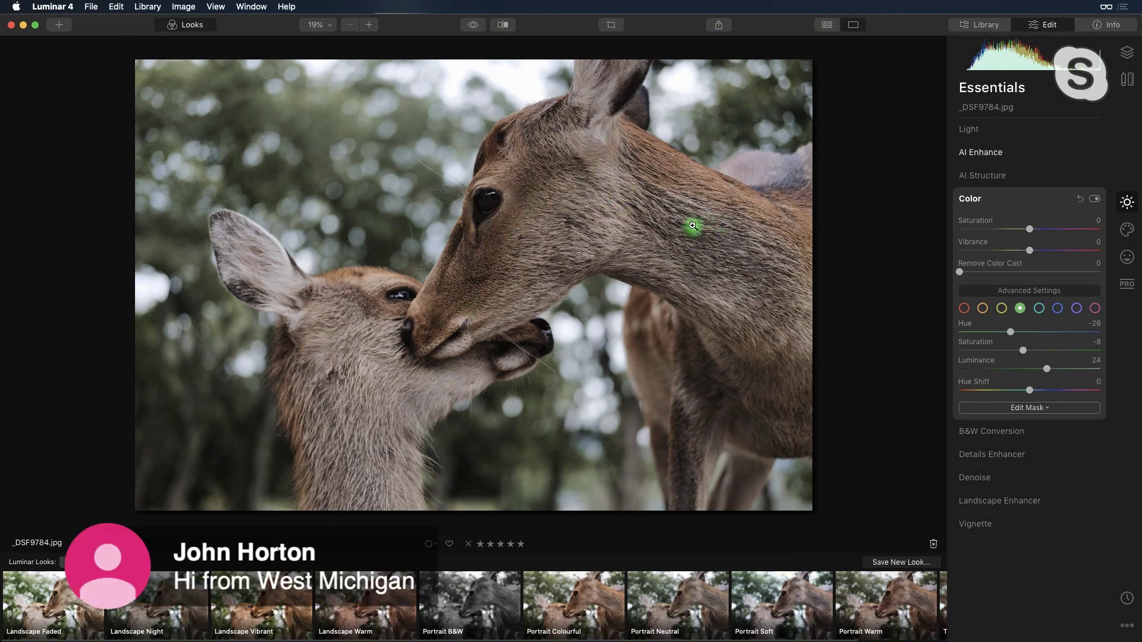
# Try negative and positive AI Structure amounts on the photo, settling on an Amount of 32.
pyautogui.click(1126, 228)
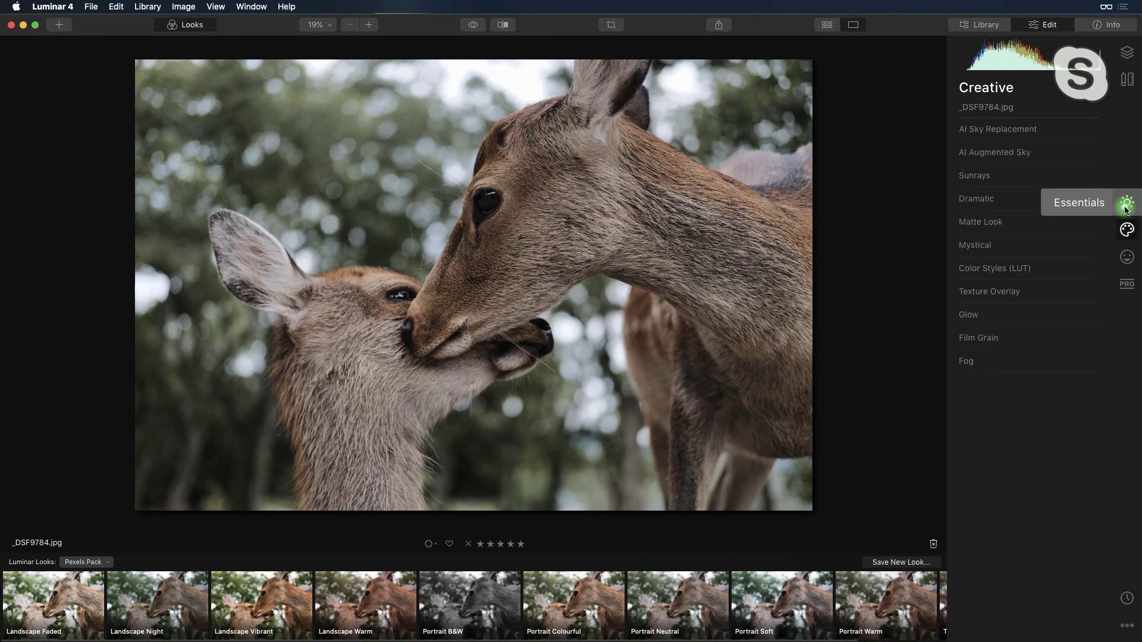
pyautogui.click(1125, 205)
pyautogui.click(1000, 177)
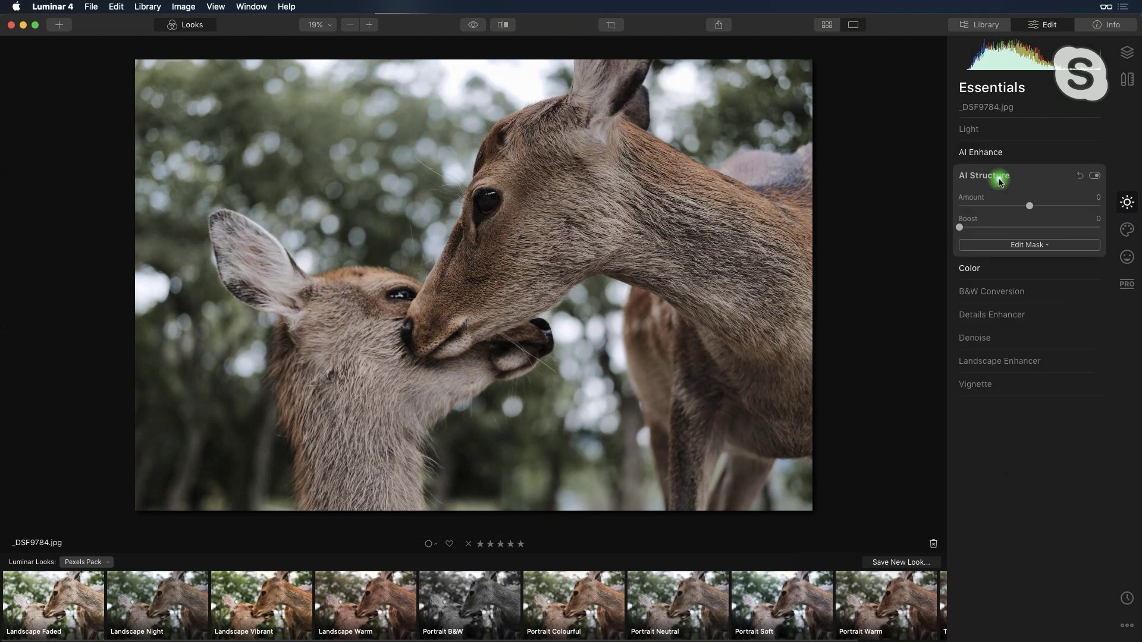
pyautogui.moveTo(1057, 208); pyautogui.dragTo(992, 213)
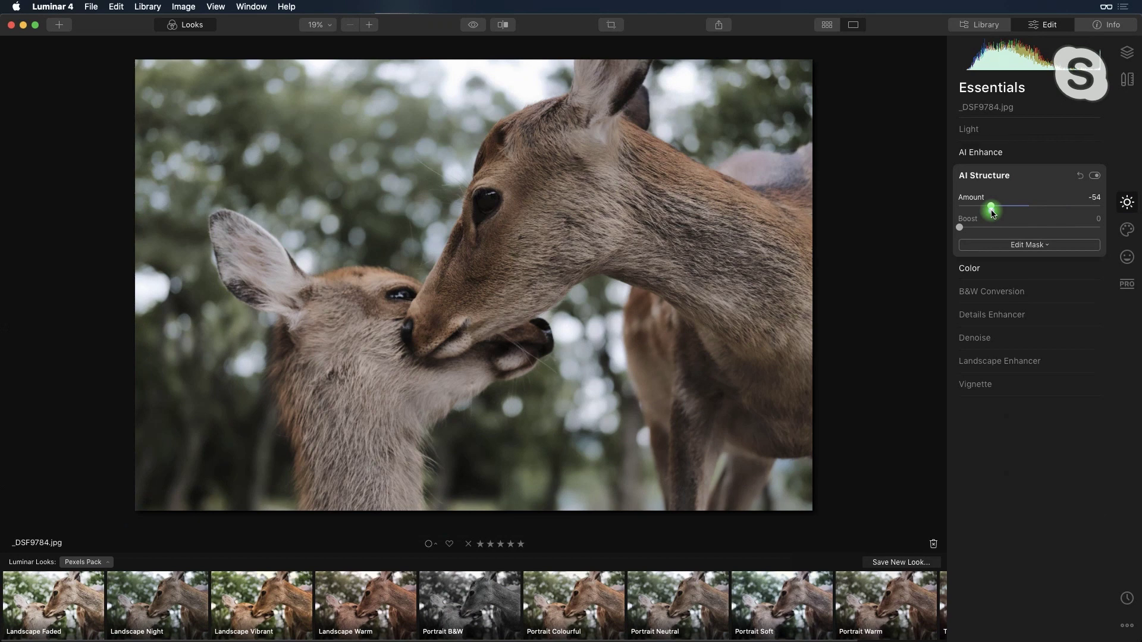
pyautogui.moveTo(992, 213); pyautogui.dragTo(1053, 206)
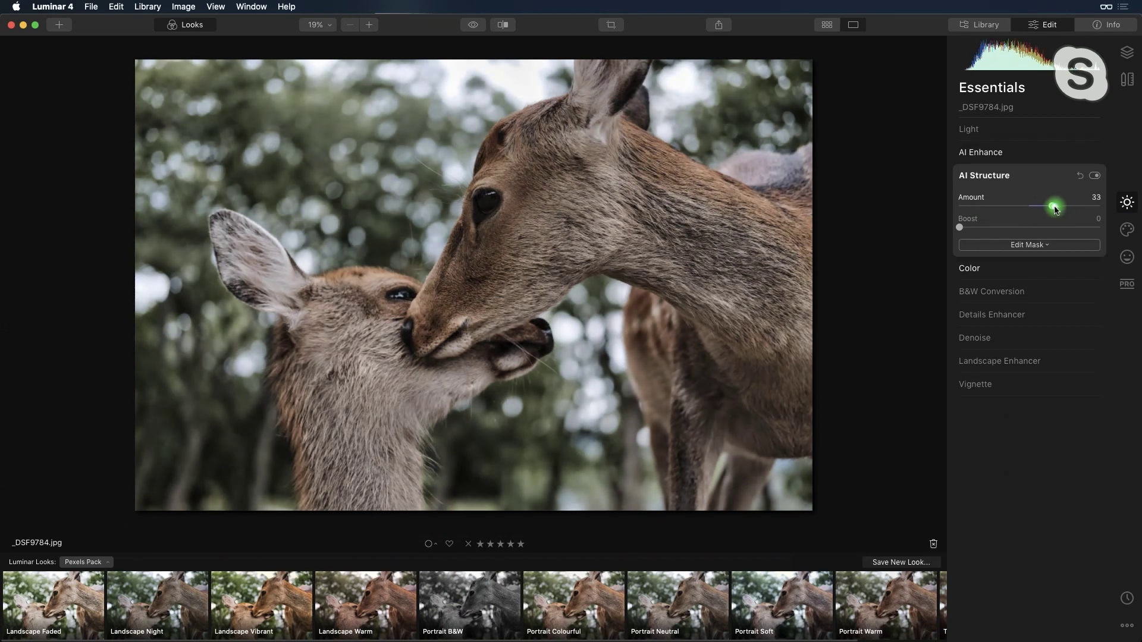
# Brush an AI Structure mask over the larger deer's face and neck at size 100, with the mask overlay shown.
pyautogui.click(1030, 246)
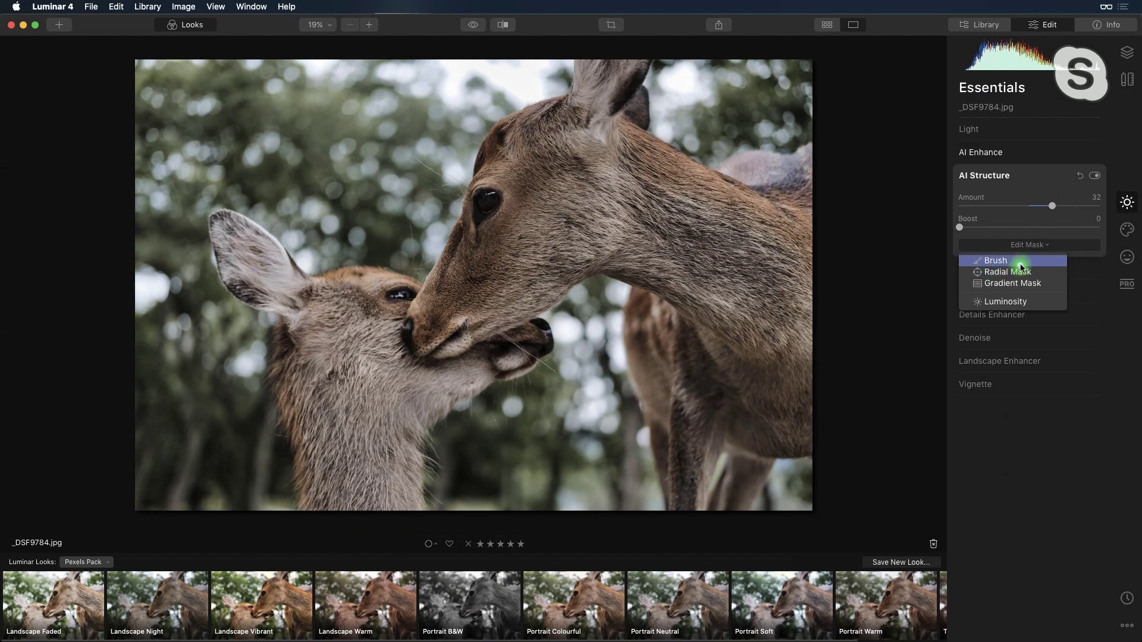
pyautogui.click(1018, 261)
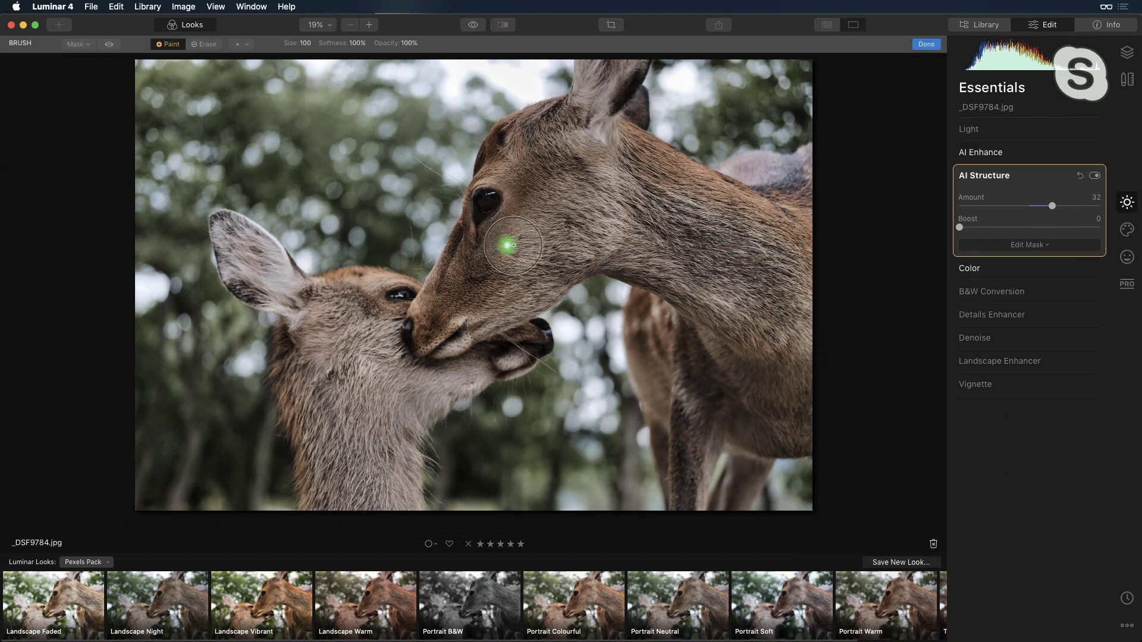
pyautogui.moveTo(519, 247)
pyautogui.mouseDown()
pyautogui.moveTo(493, 284)
pyautogui.moveTo(528, 195)
pyautogui.moveTo(577, 174)
pyautogui.moveTo(565, 212)
pyautogui.moveTo(619, 218)
pyautogui.mouseUp()
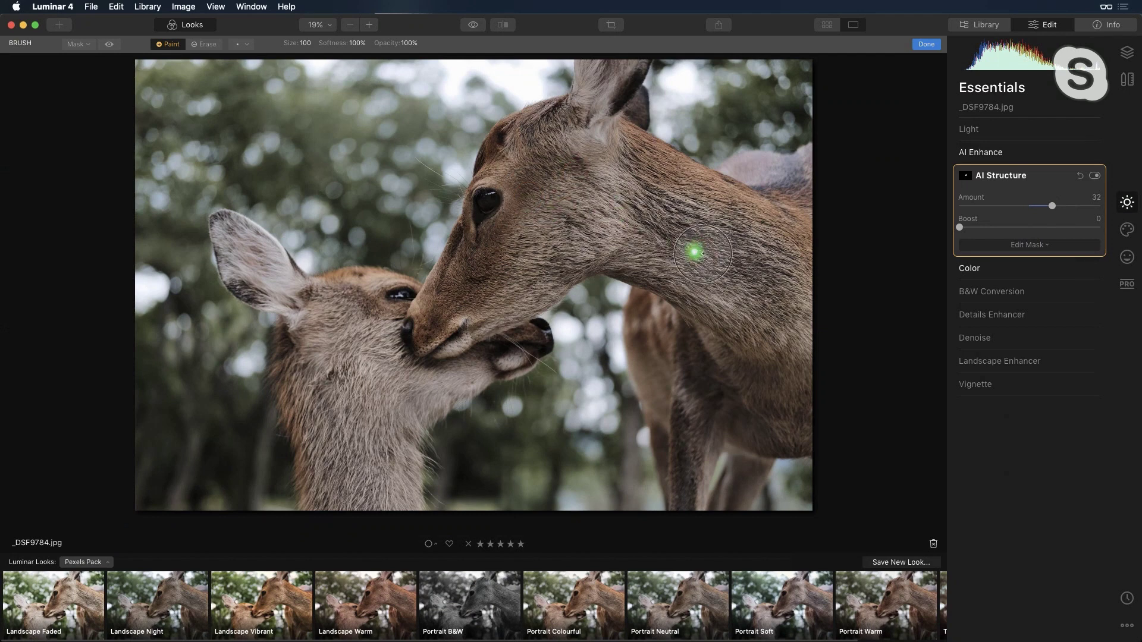
pyautogui.click(109, 45)
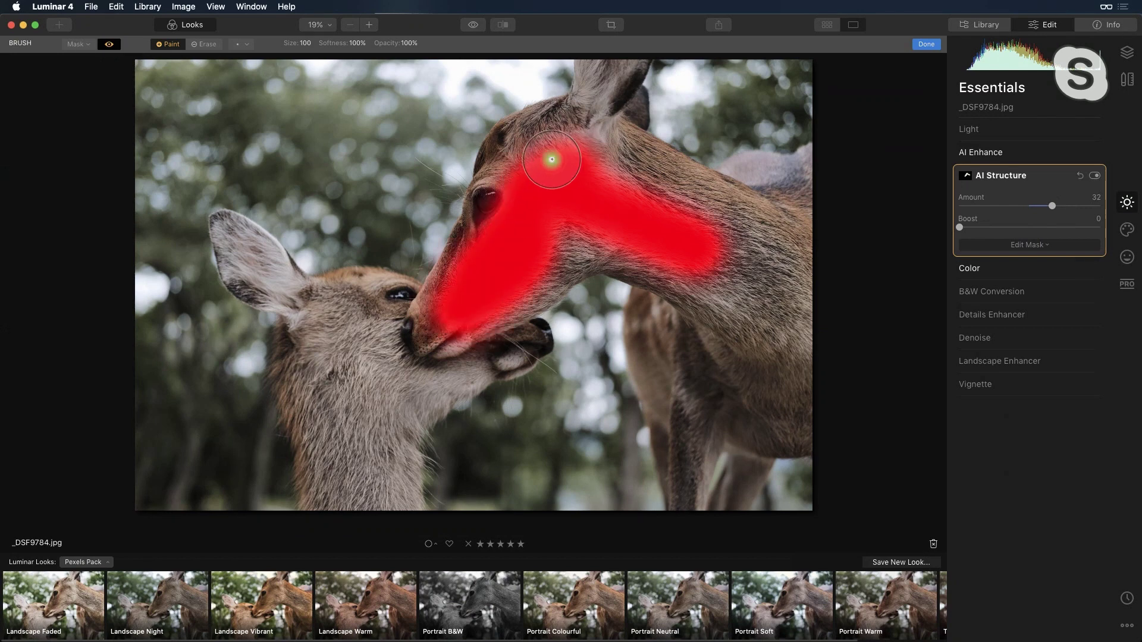
pyautogui.moveTo(672, 226)
pyautogui.mouseDown()
pyautogui.moveTo(622, 185)
pyautogui.moveTo(680, 207)
pyautogui.moveTo(613, 165)
pyautogui.moveTo(658, 199)
pyautogui.mouseUp()
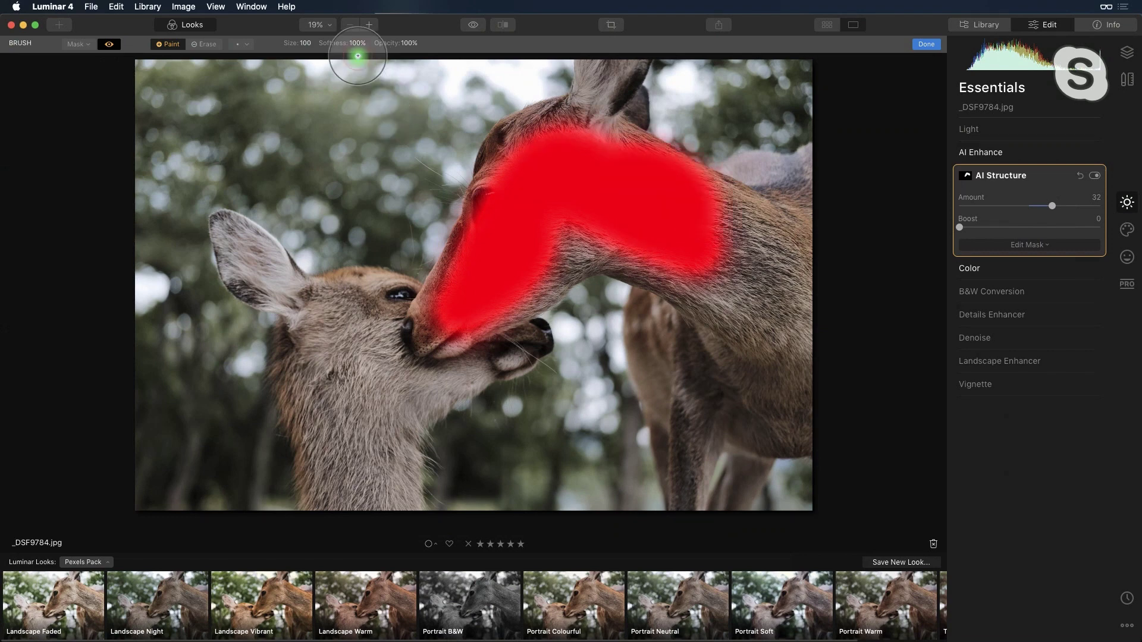
pyautogui.moveTo(616, 235)
pyautogui.mouseDown()
pyautogui.moveTo(549, 244)
pyautogui.moveTo(575, 224)
pyautogui.moveTo(538, 255)
pyautogui.mouseUp()
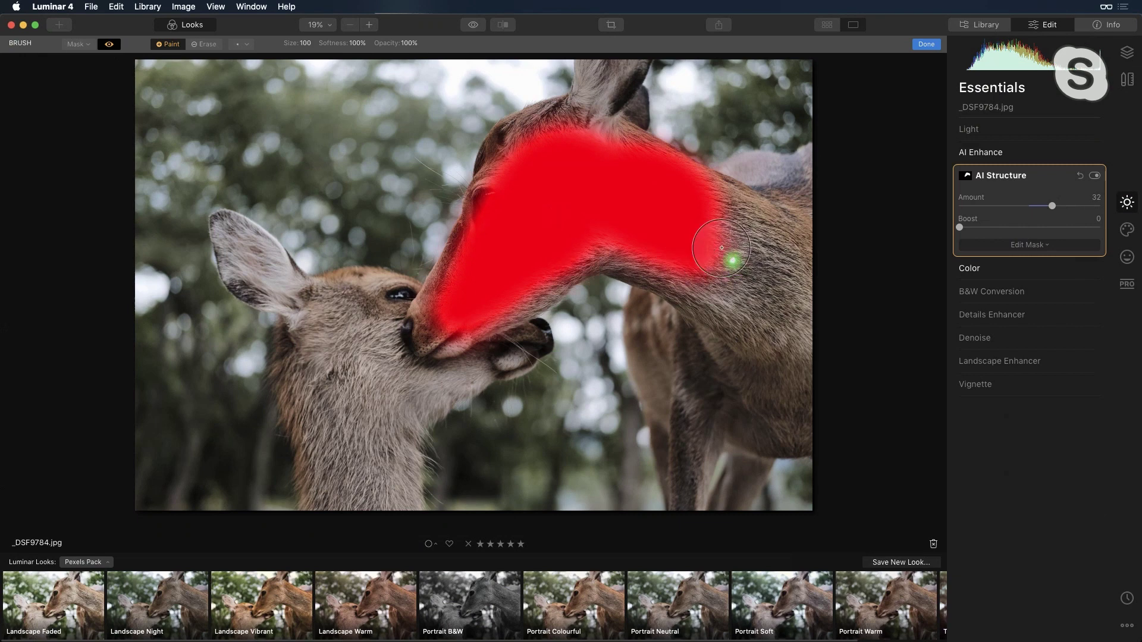
pyautogui.moveTo(751, 257); pyautogui.dragTo(722, 242)
# Paint the smaller deer's cheek and neck into the AI Structure mask and finish masking.
pyautogui.moveTo(333, 345)
pyautogui.mouseDown()
pyautogui.moveTo(395, 357)
pyautogui.moveTo(380, 382)
pyautogui.mouseUp()
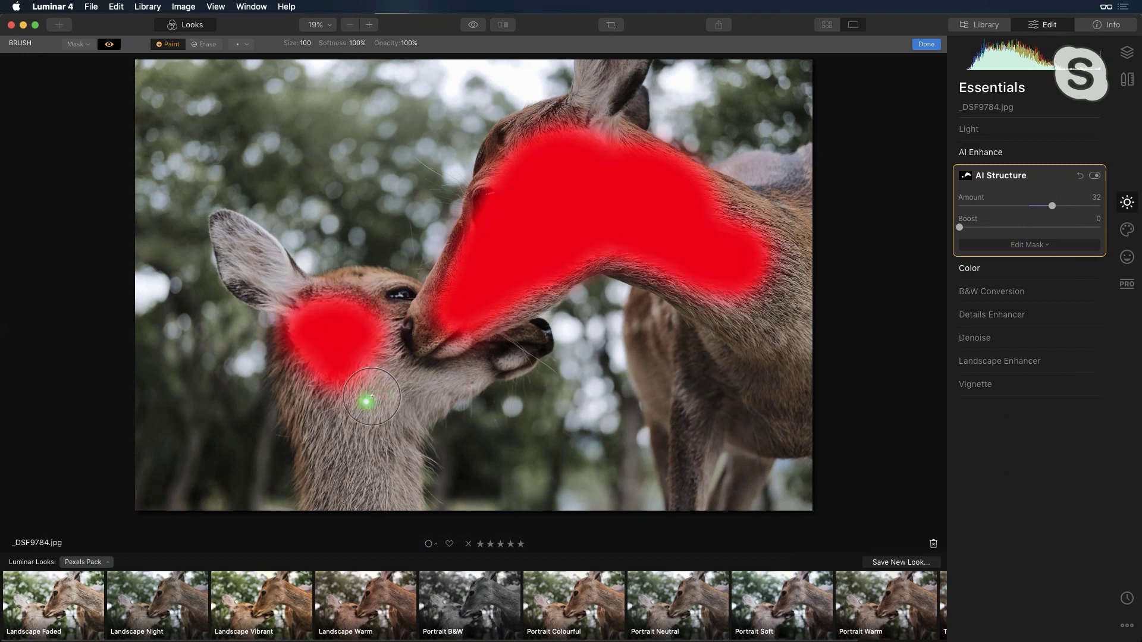
pyautogui.moveTo(358, 428)
pyautogui.mouseDown()
pyautogui.moveTo(339, 429)
pyautogui.moveTo(339, 476)
pyautogui.moveTo(333, 408)
pyautogui.moveTo(358, 478)
pyautogui.moveTo(331, 419)
pyautogui.moveTo(352, 401)
pyautogui.moveTo(365, 426)
pyautogui.moveTo(405, 403)
pyautogui.moveTo(391, 380)
pyautogui.moveTo(382, 387)
pyautogui.moveTo(377, 464)
pyautogui.moveTo(320, 359)
pyautogui.moveTo(329, 370)
pyautogui.mouseUp()
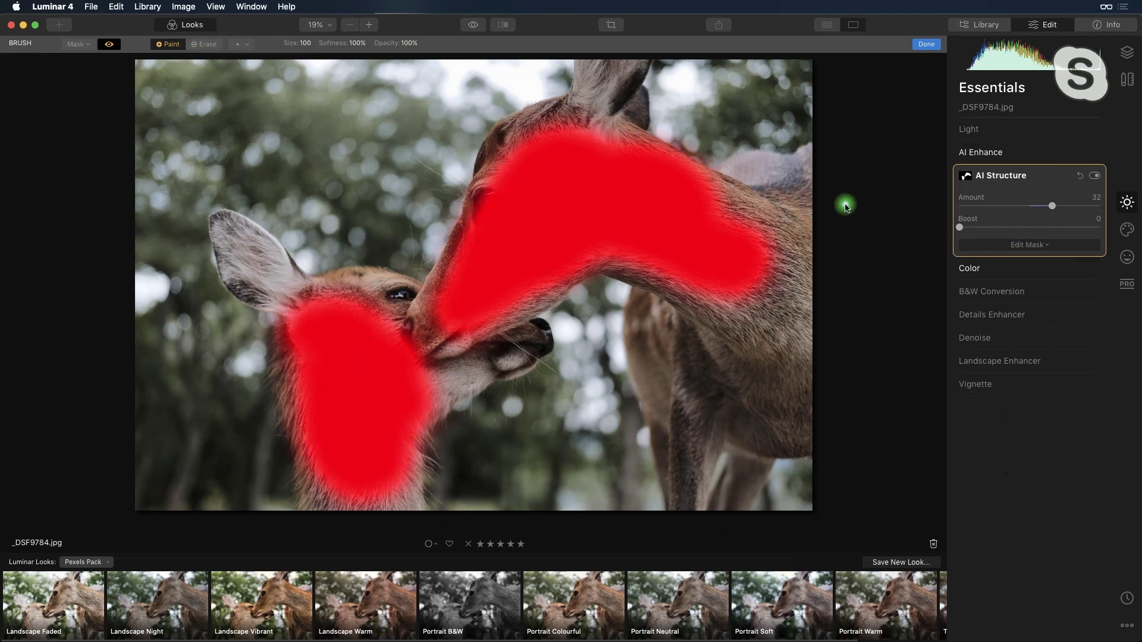
pyautogui.click(926, 45)
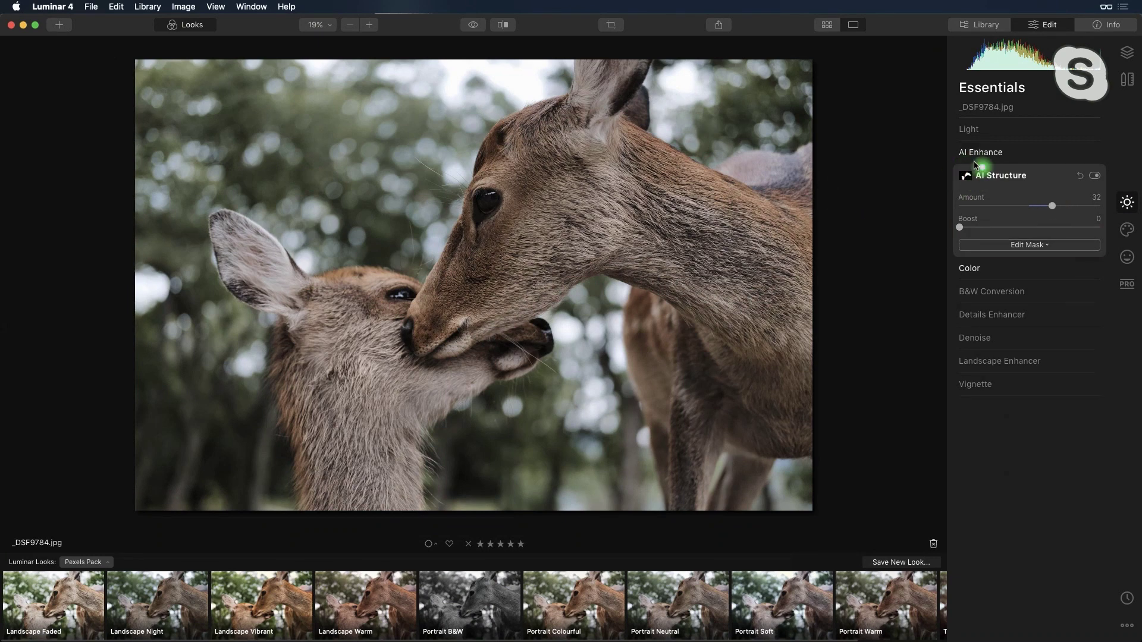
# Compare low and high AI Structure amounts on the masked deer and set the Amount to 58.
pyautogui.moveTo(1051, 205); pyautogui.dragTo(974, 209)
pyautogui.moveTo(966, 210); pyautogui.dragTo(1086, 209)
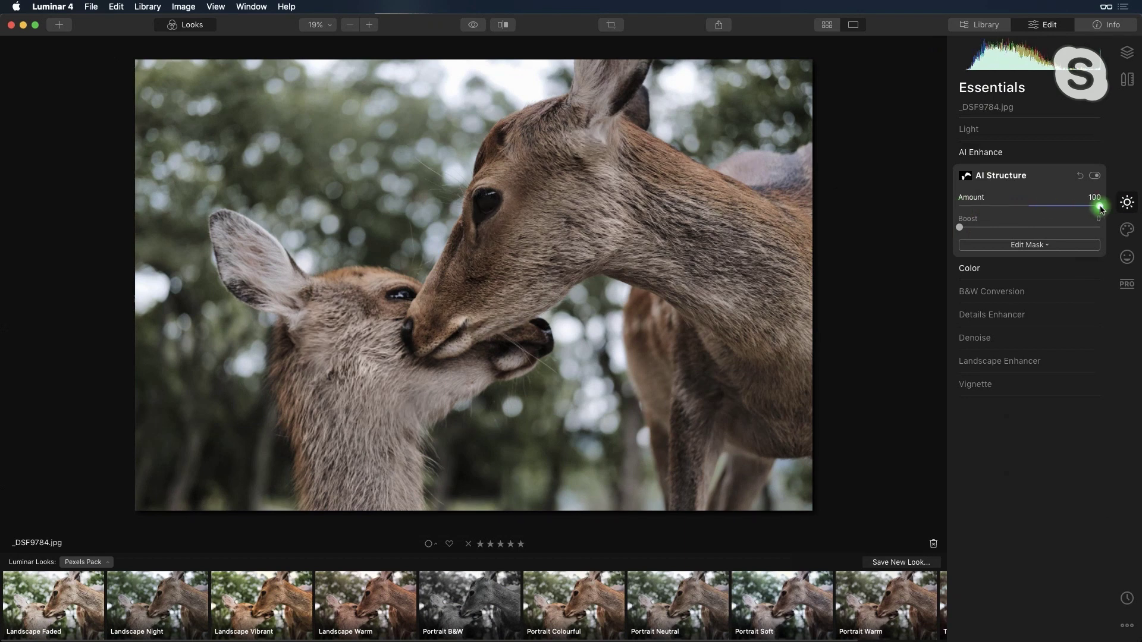
pyautogui.moveTo(1101, 209); pyautogui.dragTo(1047, 211)
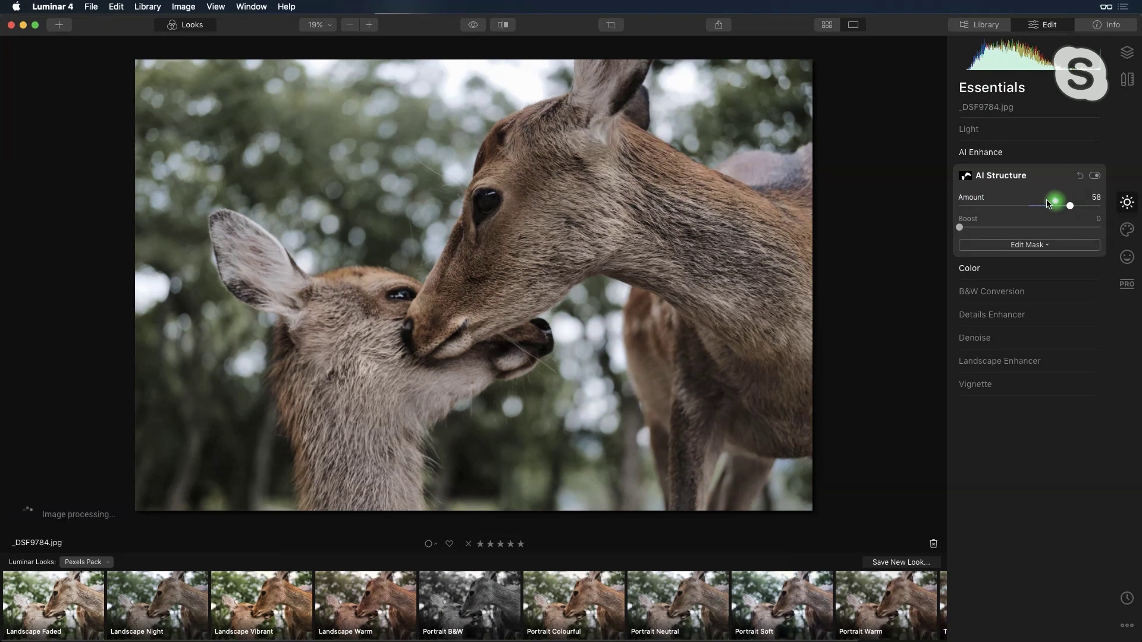
# Extend the AI Structure mask with a size 60 brush over the smaller deer's ear and neck and the larger deer's neck and forehead.
pyautogui.click(1023, 245)
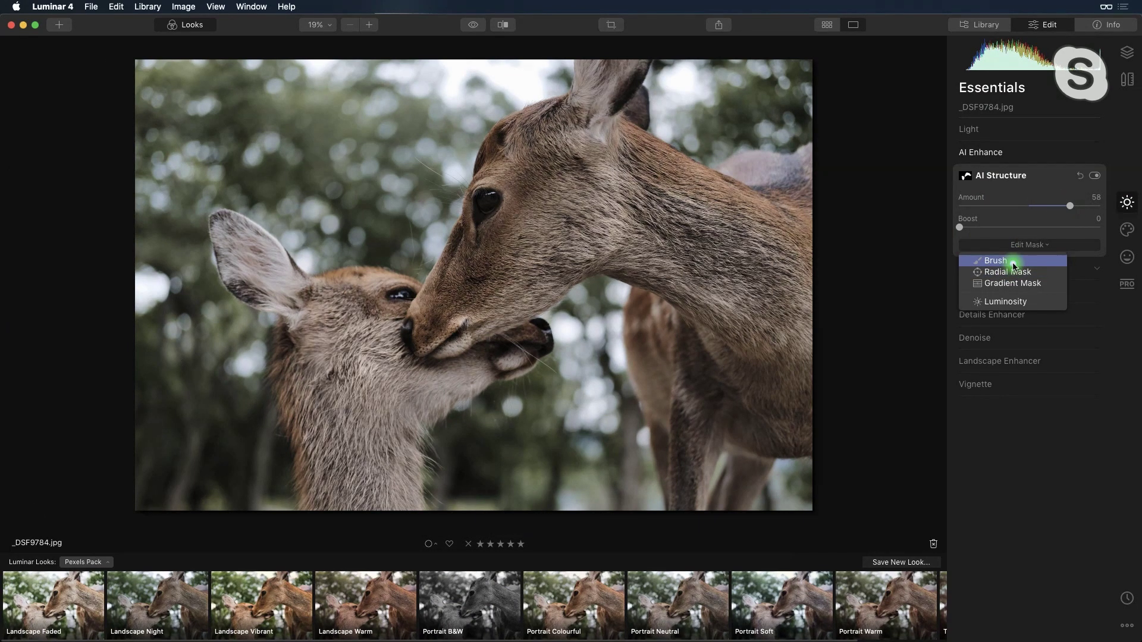
pyautogui.click(1017, 262)
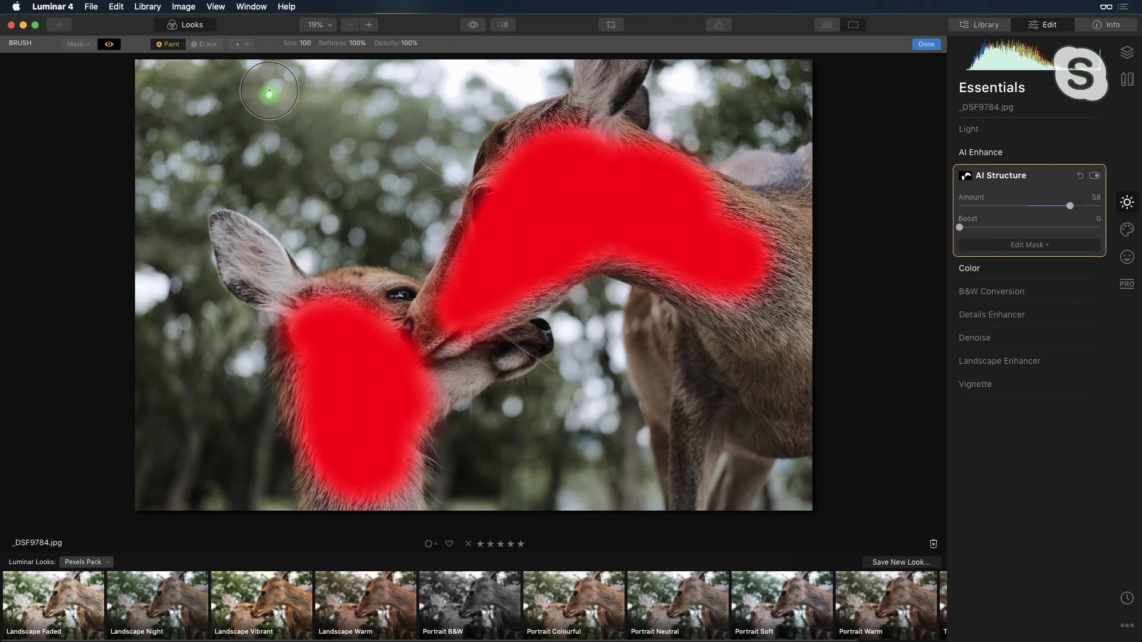
pyautogui.click(307, 45)
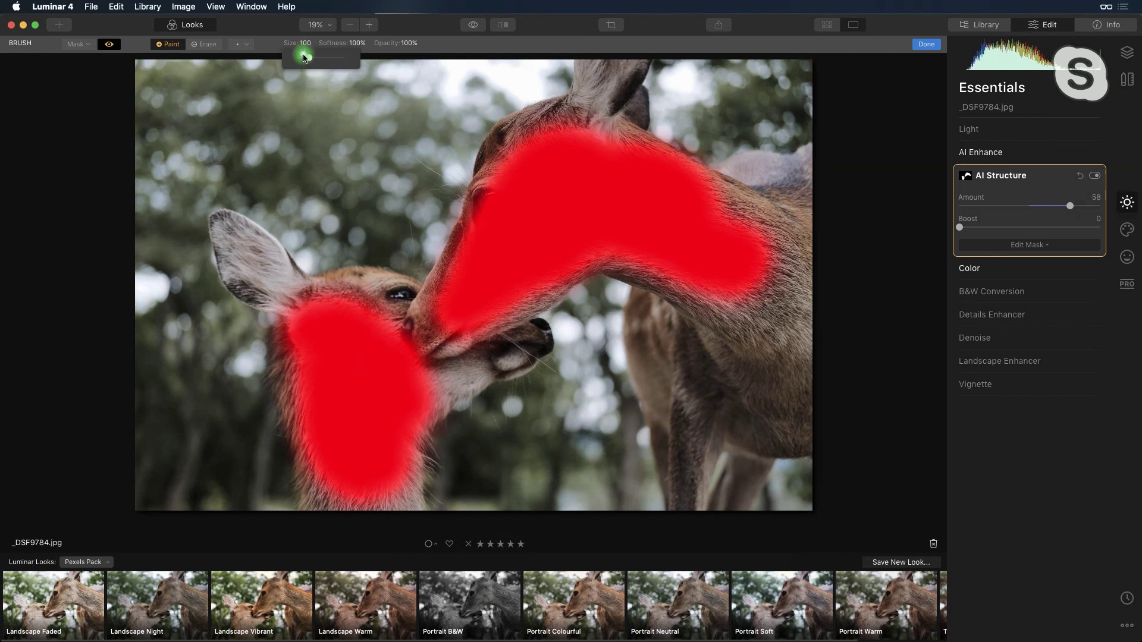
pyautogui.moveTo(303, 56)
pyautogui.mouseDown()
pyautogui.moveTo(347, 57)
pyautogui.moveTo(296, 58)
pyautogui.mouseUp()
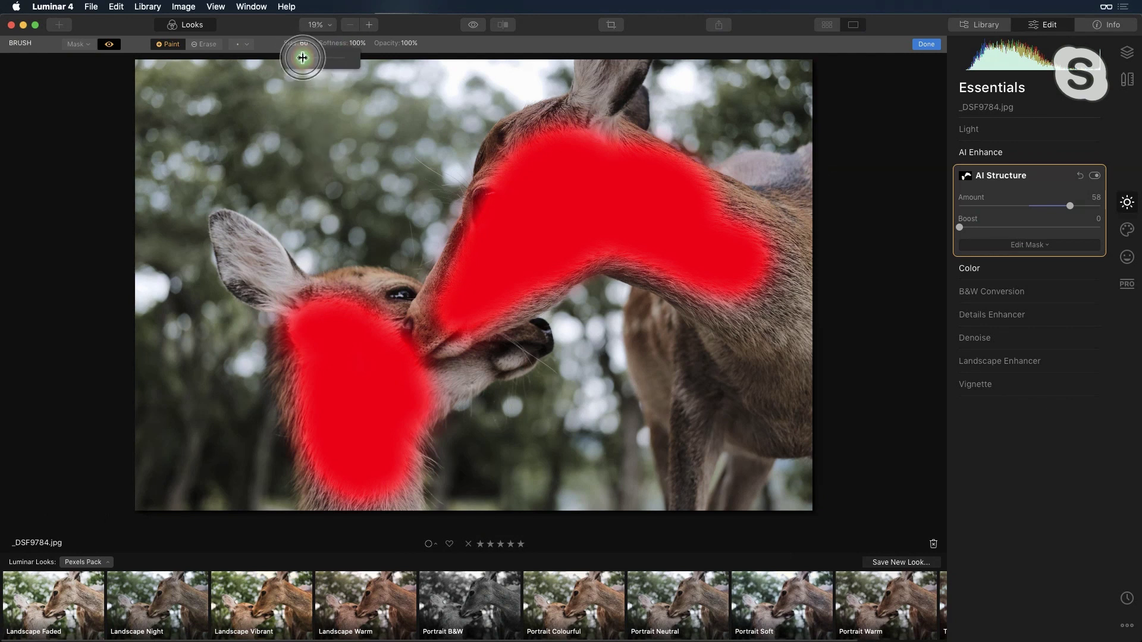
pyautogui.moveTo(327, 307); pyautogui.dragTo(343, 316)
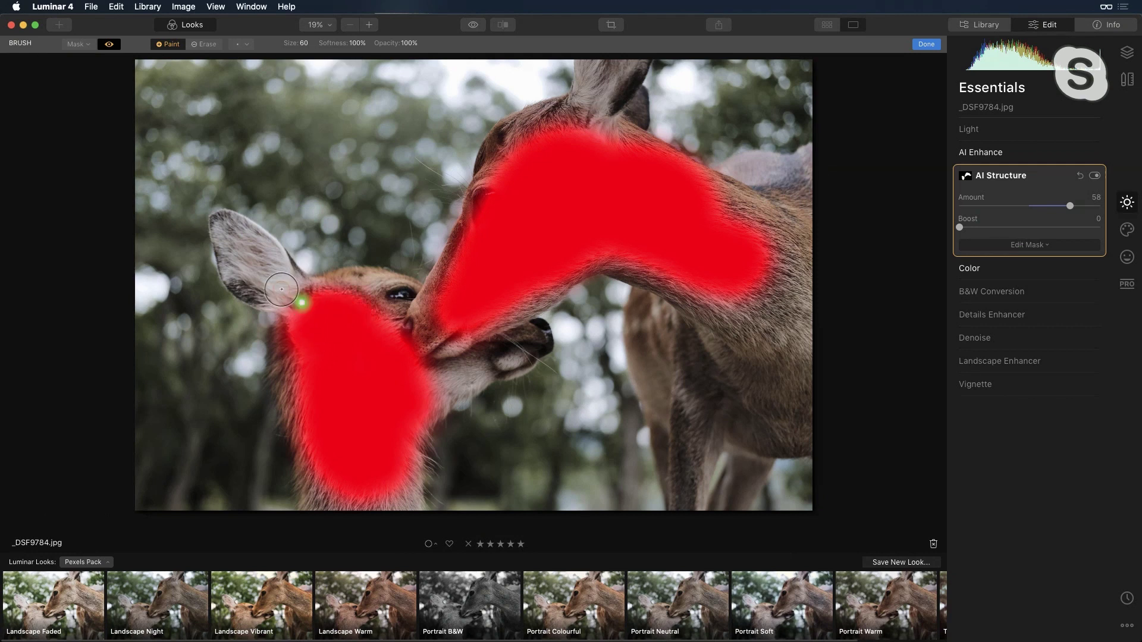
pyautogui.moveTo(255, 263)
pyautogui.mouseDown()
pyautogui.moveTo(265, 271)
pyautogui.moveTo(255, 263)
pyautogui.mouseUp()
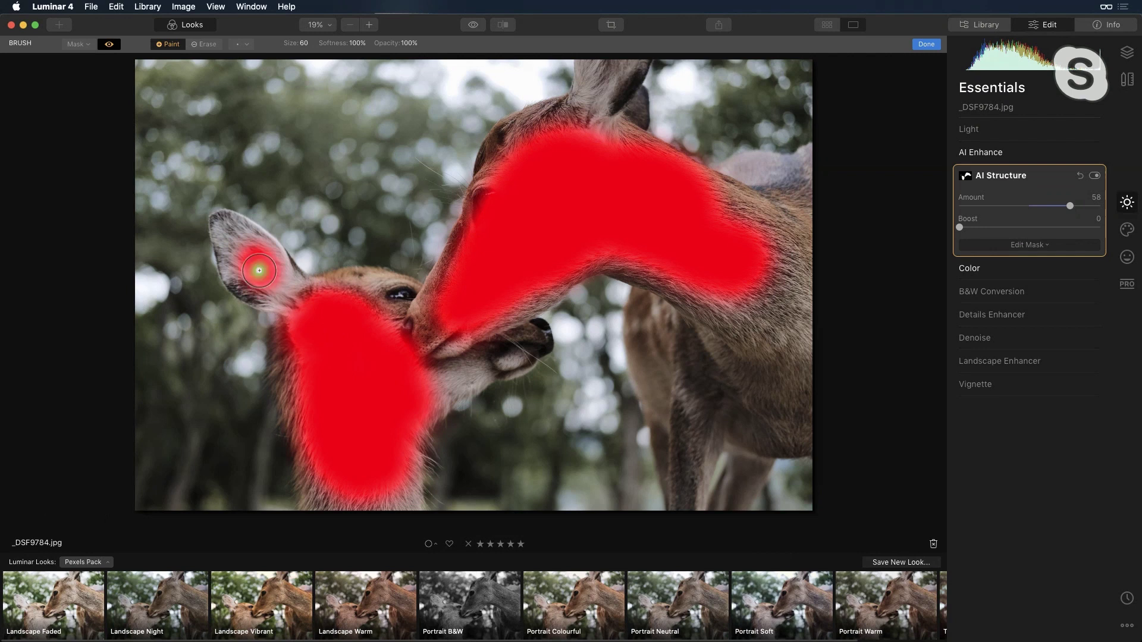
pyautogui.moveTo(345, 470)
pyautogui.mouseDown()
pyautogui.moveTo(389, 485)
pyautogui.moveTo(401, 432)
pyautogui.moveTo(400, 407)
pyautogui.moveTo(387, 404)
pyautogui.moveTo(436, 377)
pyautogui.moveTo(422, 385)
pyautogui.moveTo(377, 336)
pyautogui.moveTo(386, 326)
pyautogui.moveTo(331, 301)
pyautogui.mouseUp()
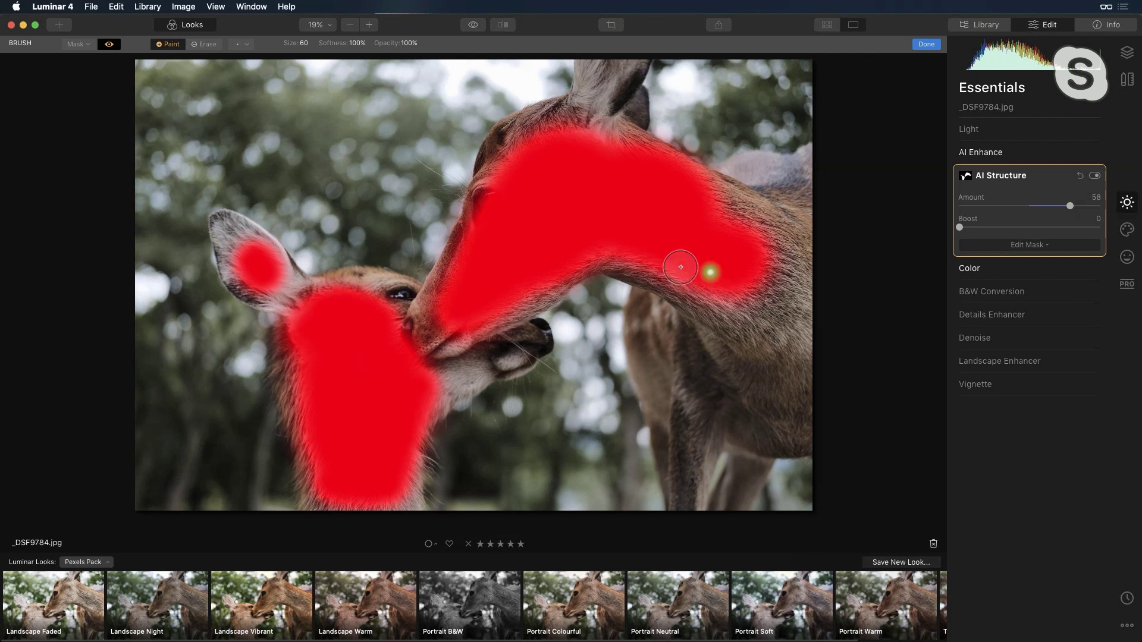
pyautogui.moveTo(745, 303)
pyautogui.mouseDown()
pyautogui.moveTo(759, 260)
pyautogui.moveTo(719, 212)
pyautogui.moveTo(751, 229)
pyautogui.moveTo(738, 217)
pyautogui.moveTo(525, 160)
pyautogui.moveTo(556, 142)
pyautogui.moveTo(514, 158)
pyautogui.moveTo(556, 127)
pyautogui.mouseUp()
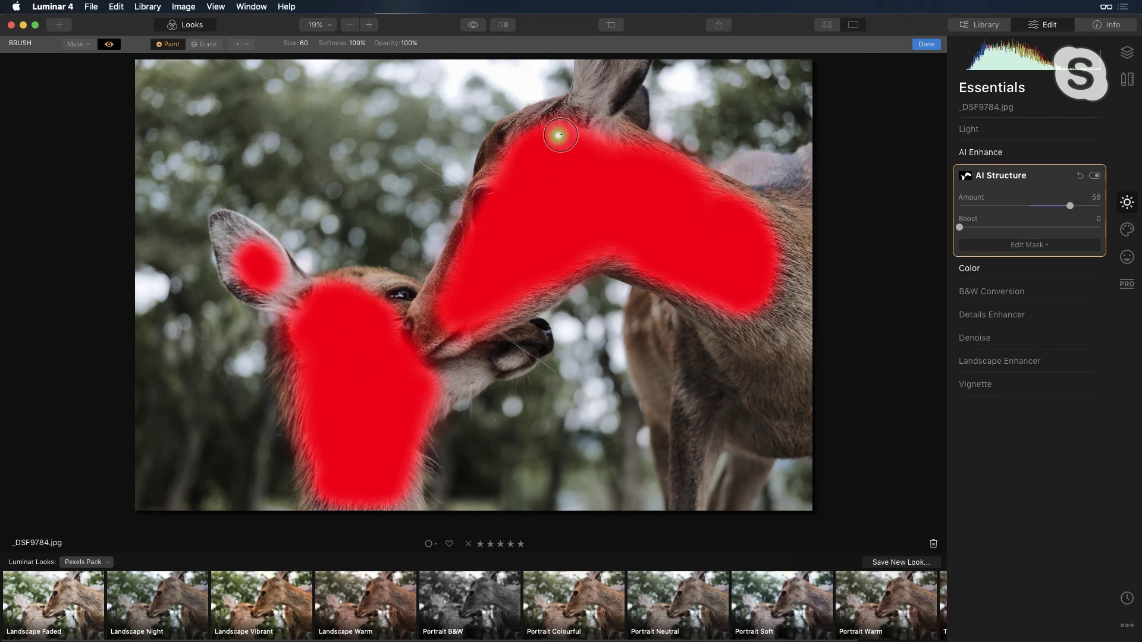
# Erase the AI Structure mask over the larger deer's eye and finish masking.
pyautogui.click(206, 45)
pyautogui.moveTo(477, 210); pyautogui.dragTo(485, 203)
pyautogui.click(906, 72)
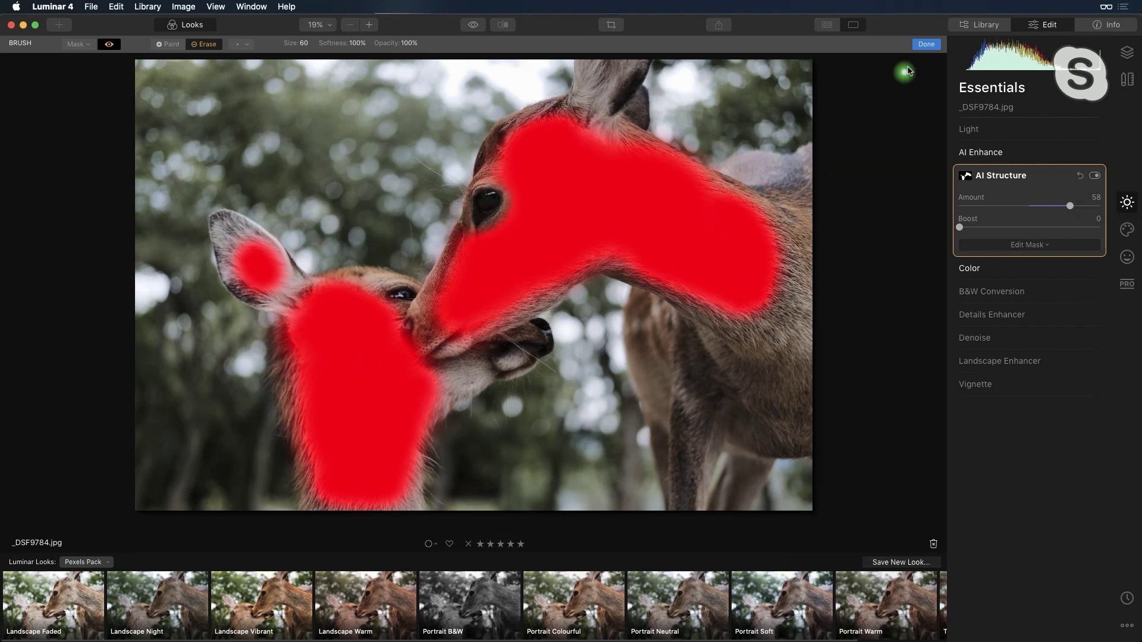
pyautogui.click(926, 44)
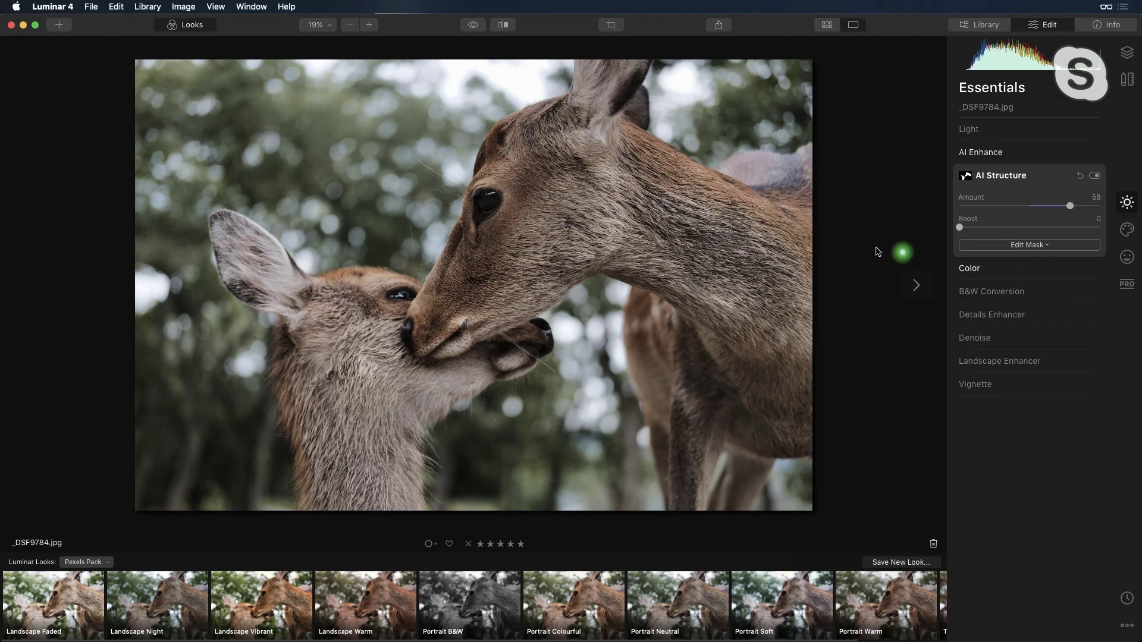
# Compare the photo before and after the edits by sweeping the comparison divider across both deer.
pyautogui.click(500, 26)
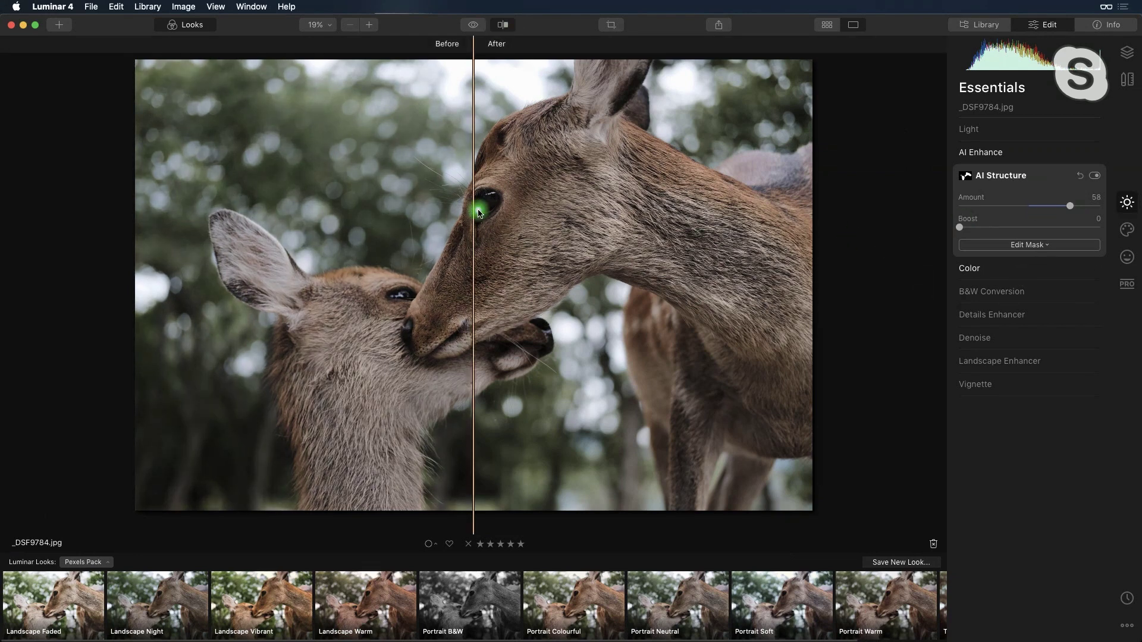
pyautogui.moveTo(474, 212); pyautogui.dragTo(340, 232)
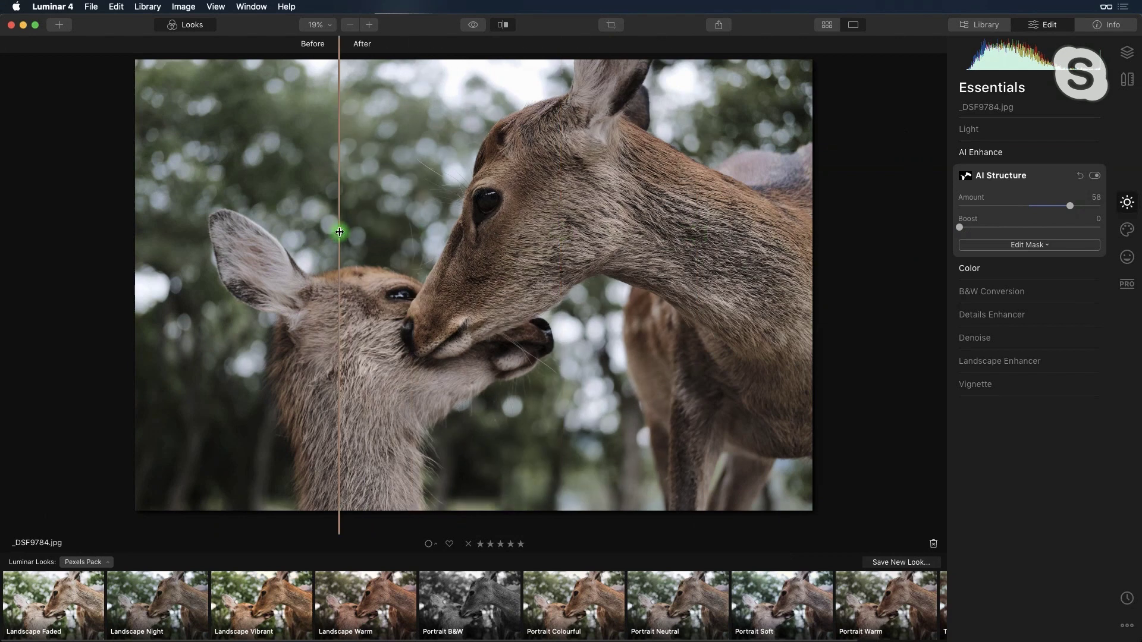
pyautogui.click(503, 24)
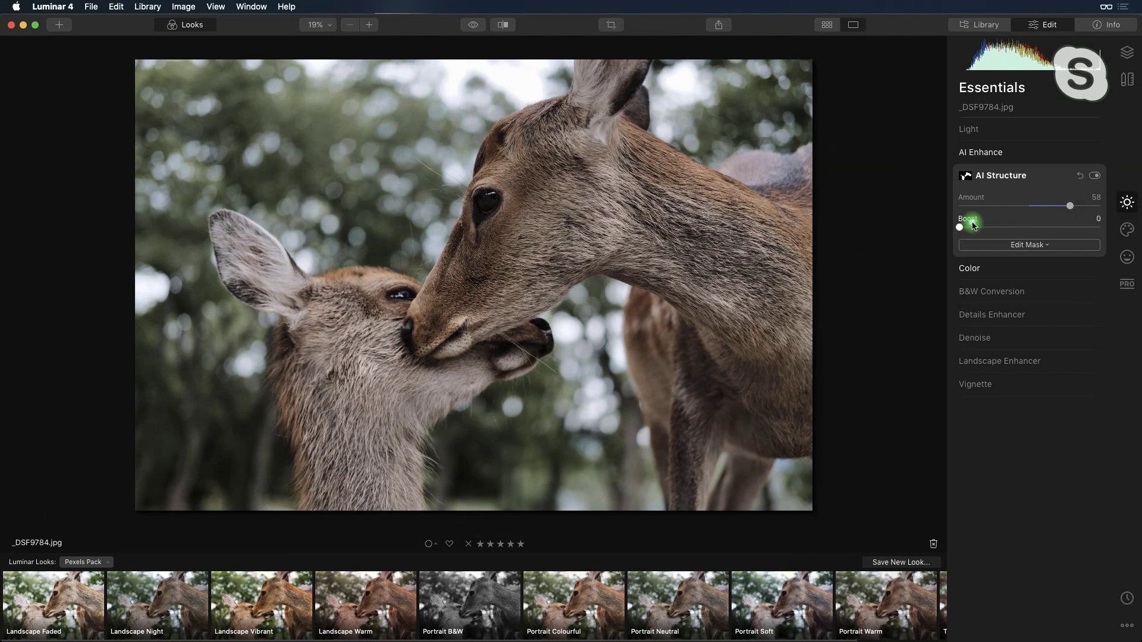
# Add a new adjustment layer above the _DSF9784.jpg photo layer.
pyautogui.click(1126, 79)
pyautogui.click(1123, 55)
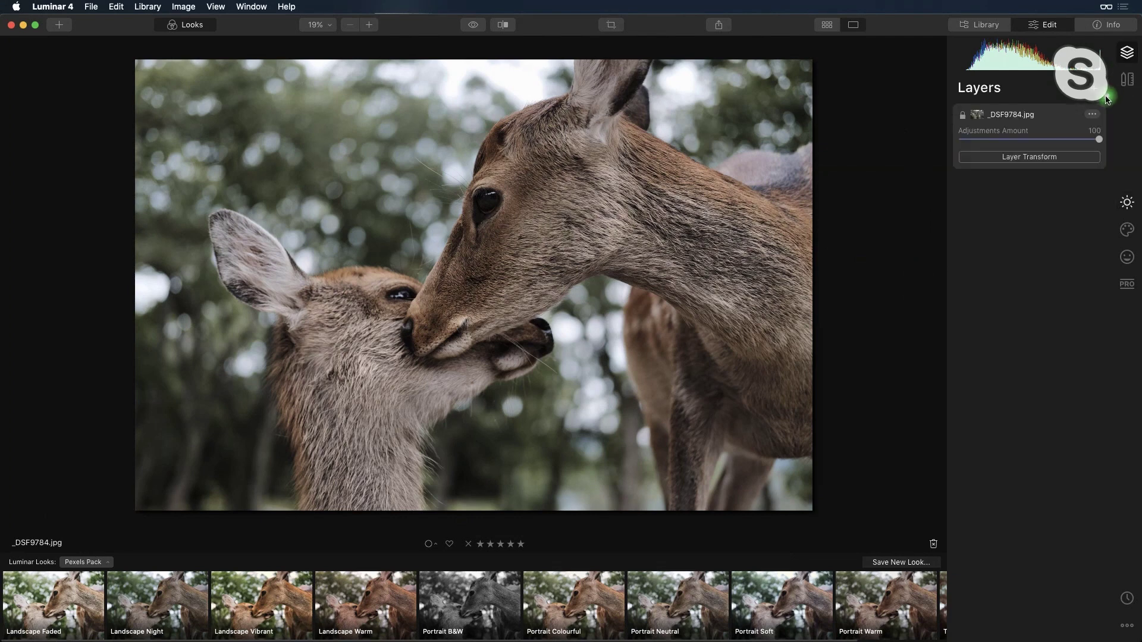
pyautogui.click(1095, 89)
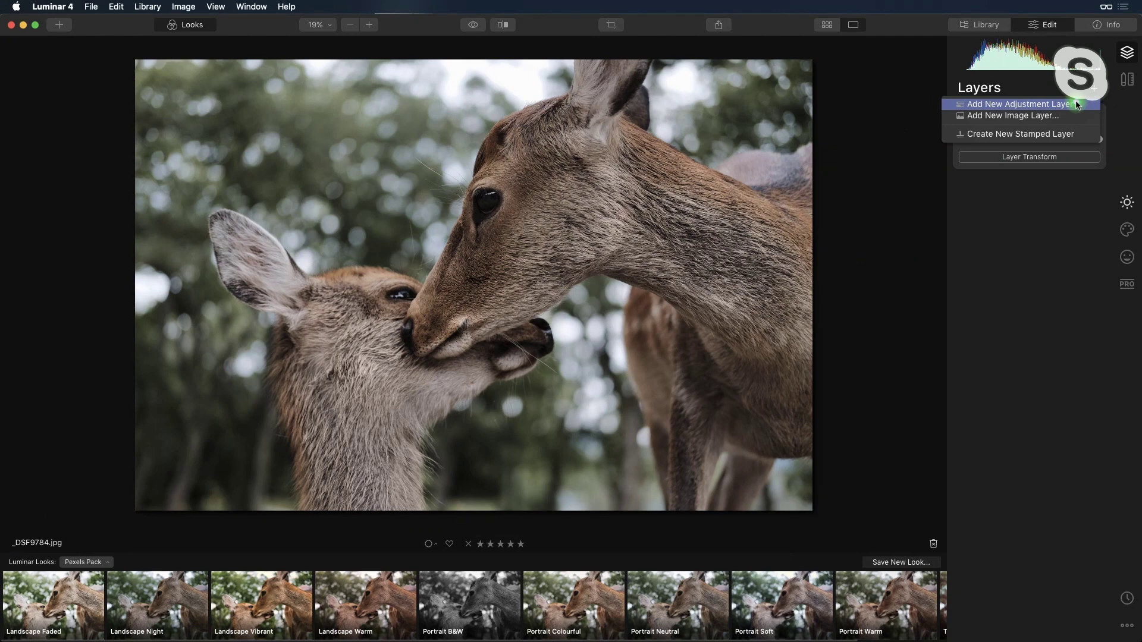
pyautogui.click(1078, 104)
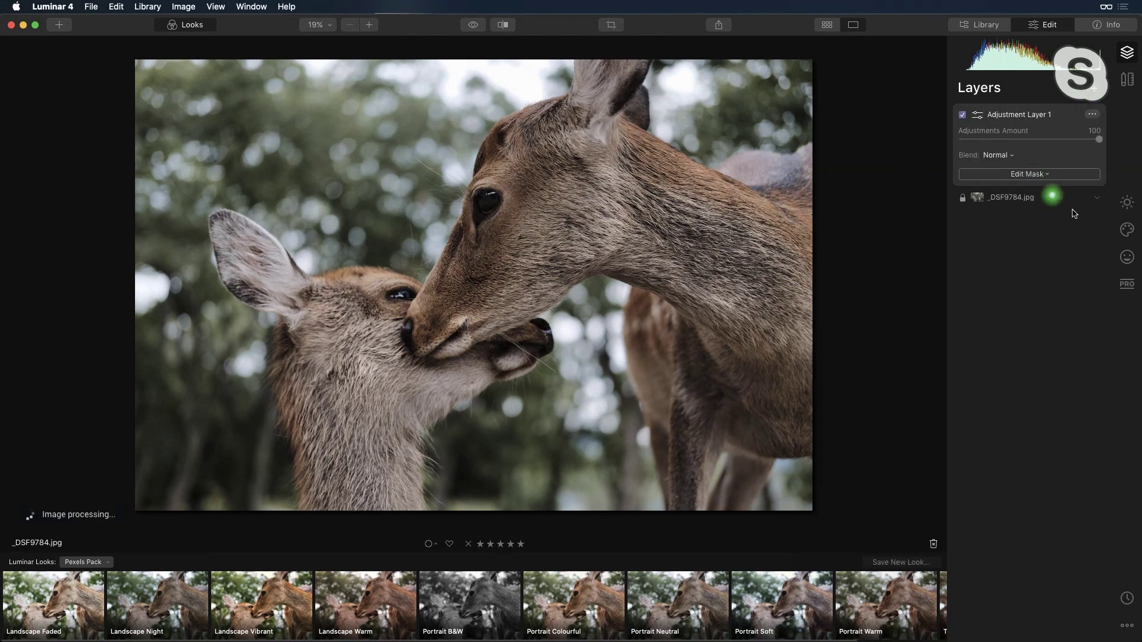
# Set the AI Structure Amount to -72 on Adjustment Layer 1.
pyautogui.click(1127, 237)
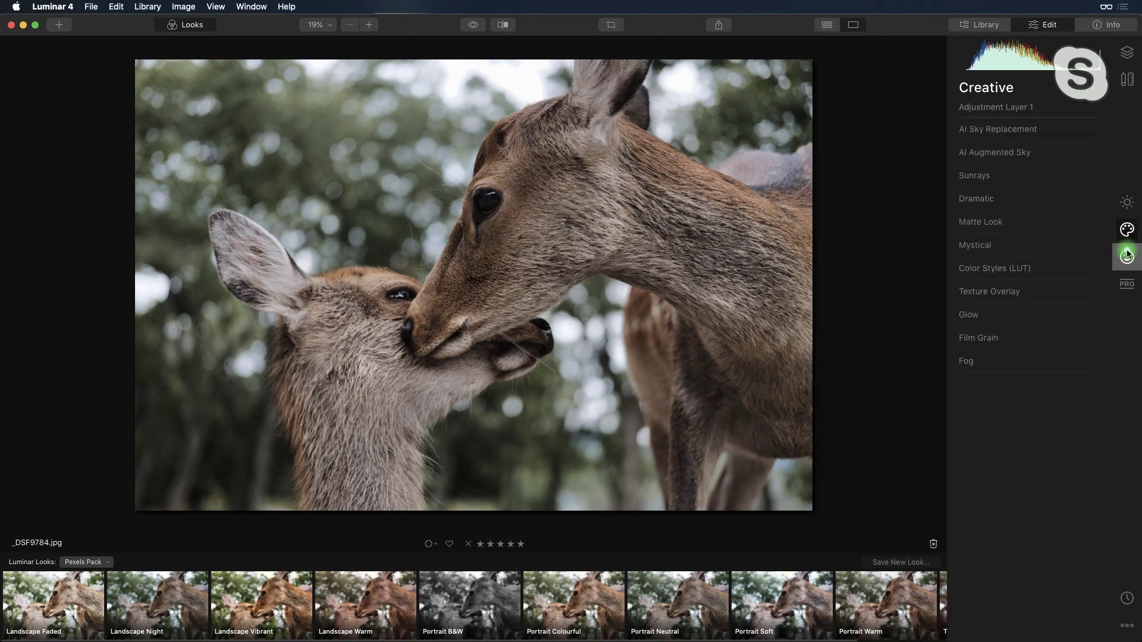
pyautogui.click(1126, 59)
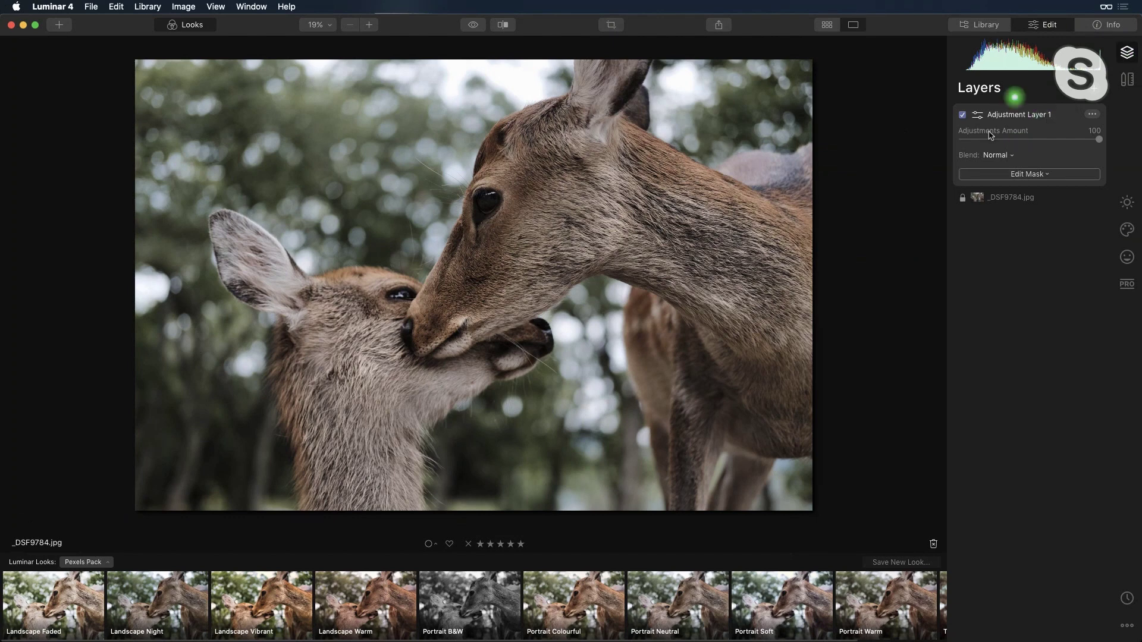
pyautogui.click(1124, 235)
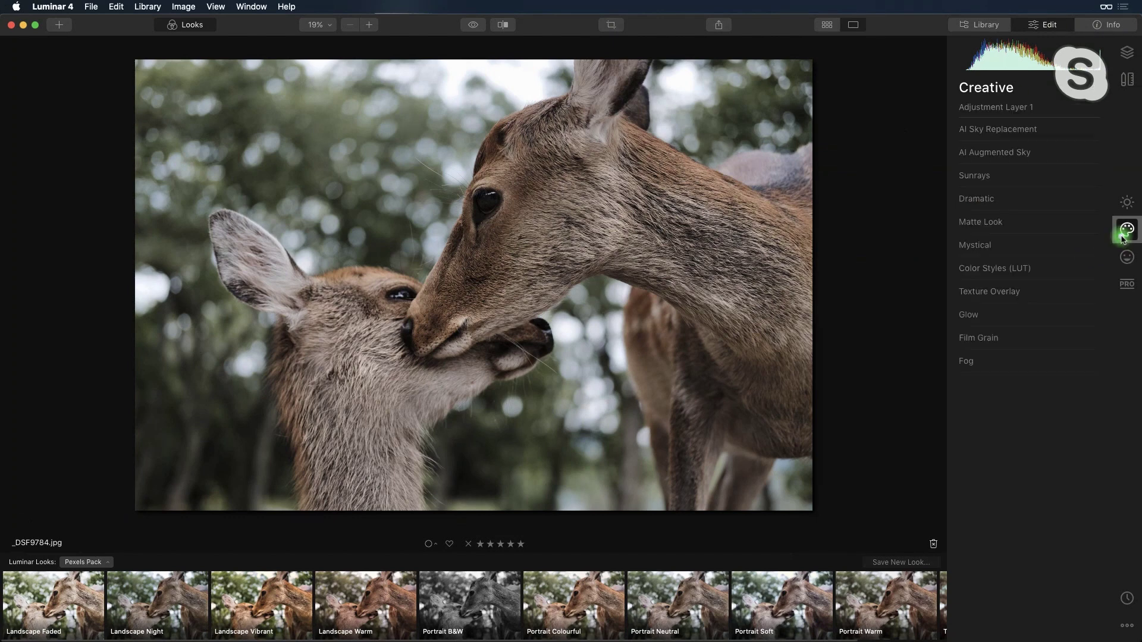
pyautogui.click(1127, 203)
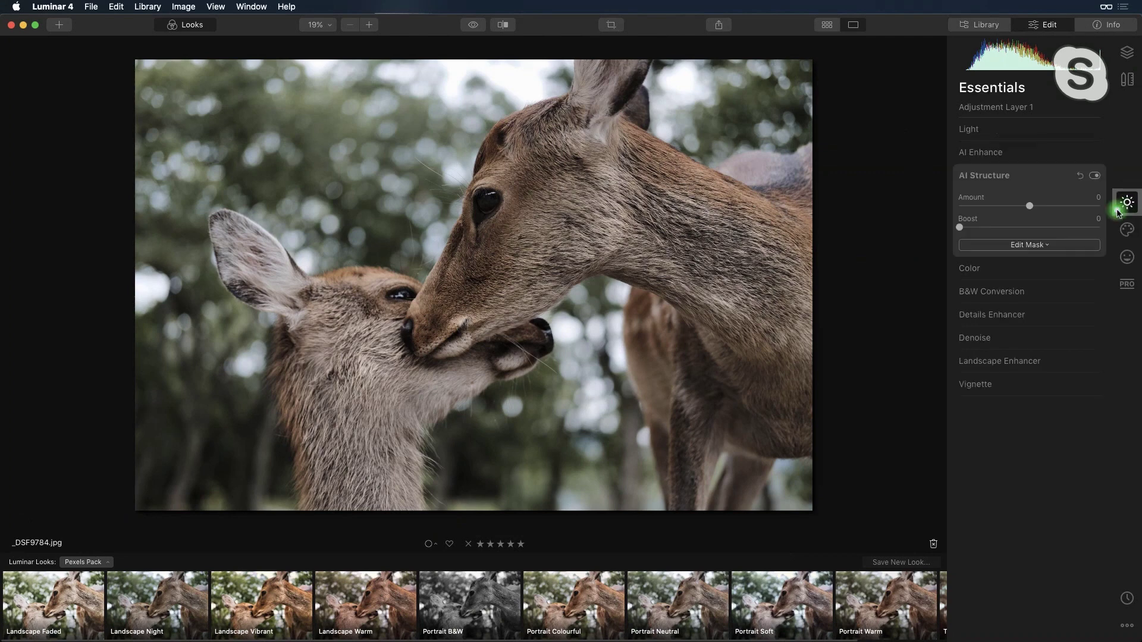
pyautogui.moveTo(1029, 208); pyautogui.dragTo(952, 208)
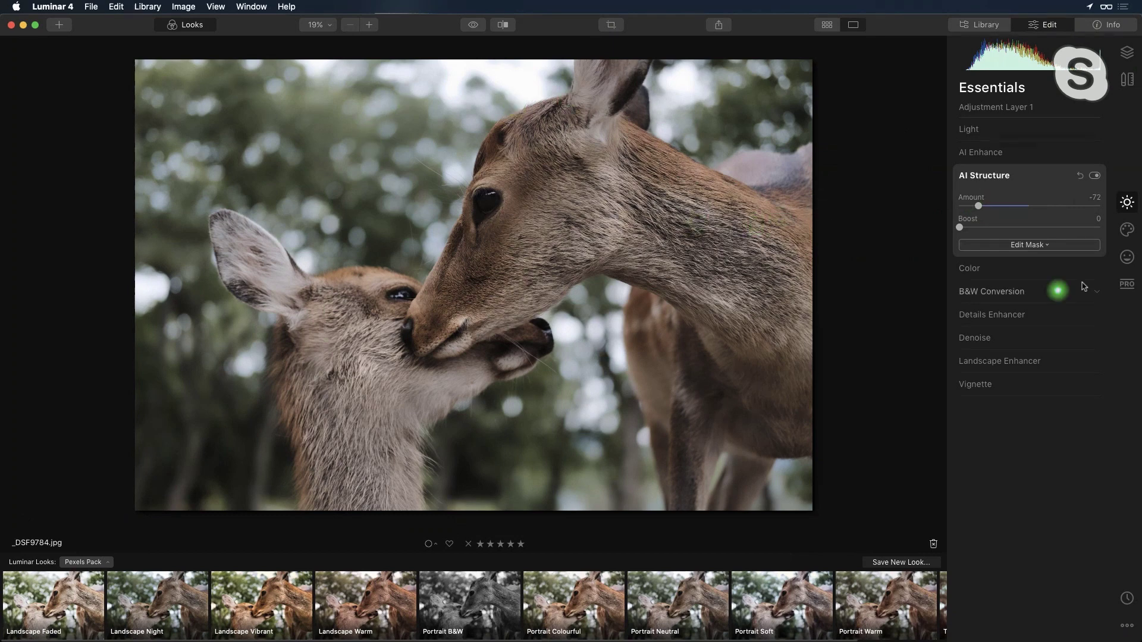
# Paint the background above and behind the smaller deer into the AI Structure mask with a visible size 210 brush.
pyautogui.click(1039, 246)
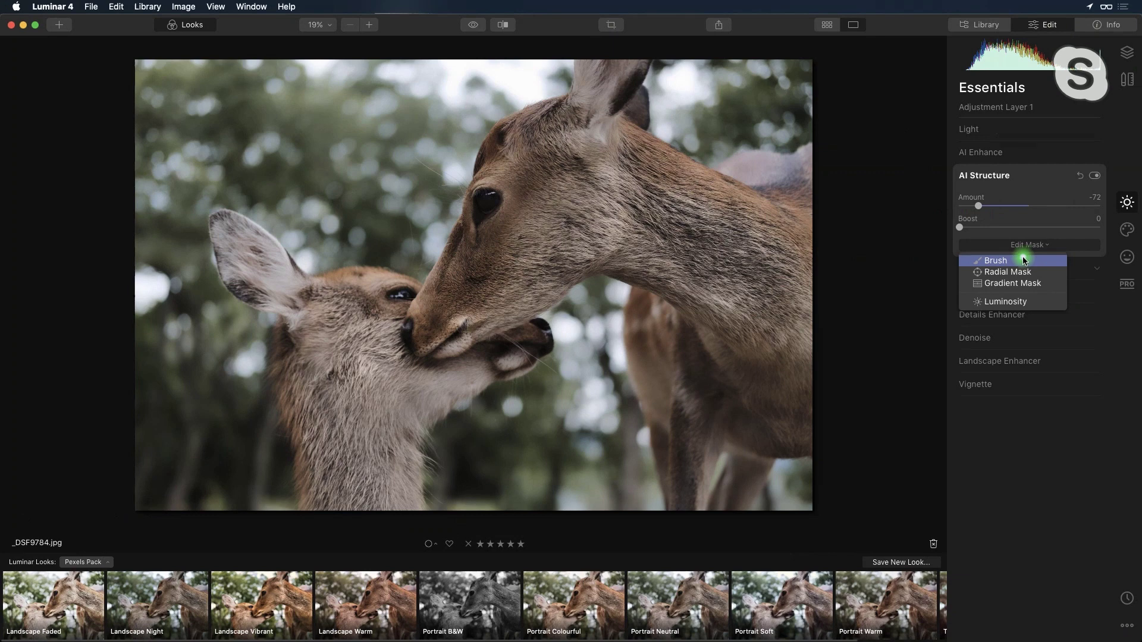
pyautogui.click(1024, 261)
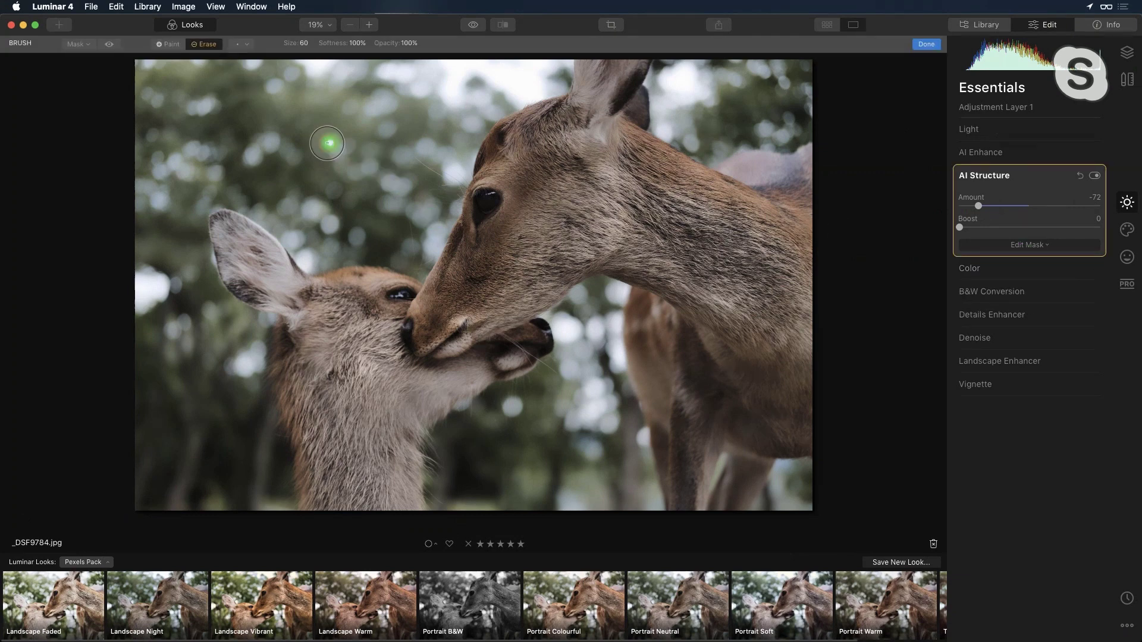
pyautogui.click(305, 45)
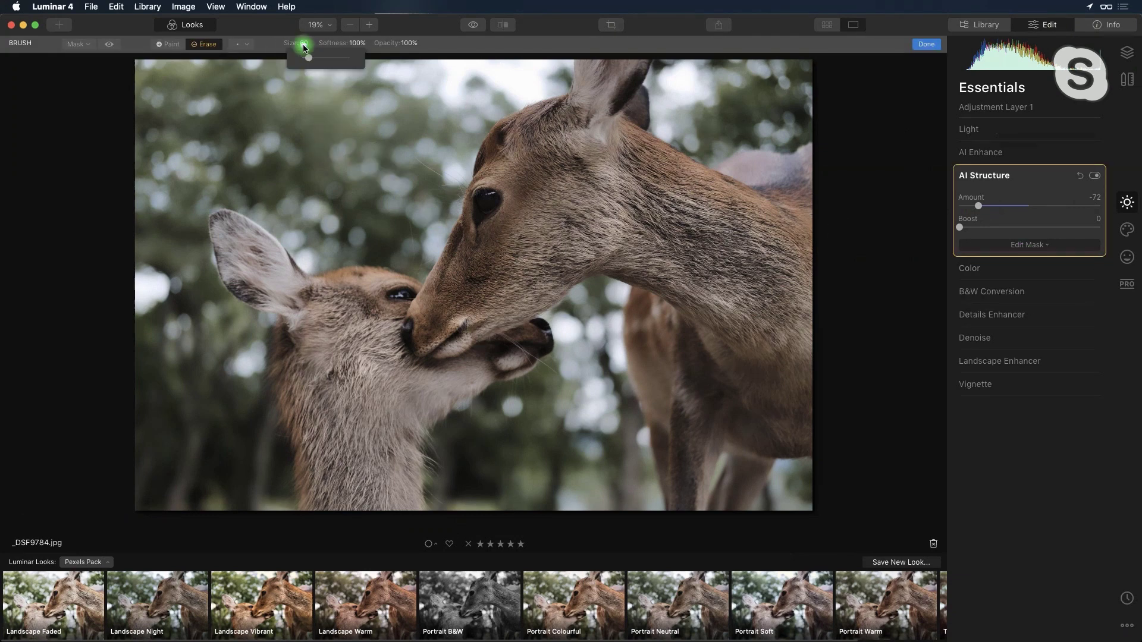
pyautogui.moveTo(321, 58)
pyautogui.mouseDown()
pyautogui.moveTo(327, 45)
pyautogui.moveTo(298, 115)
pyautogui.moveTo(379, 119)
pyautogui.mouseUp()
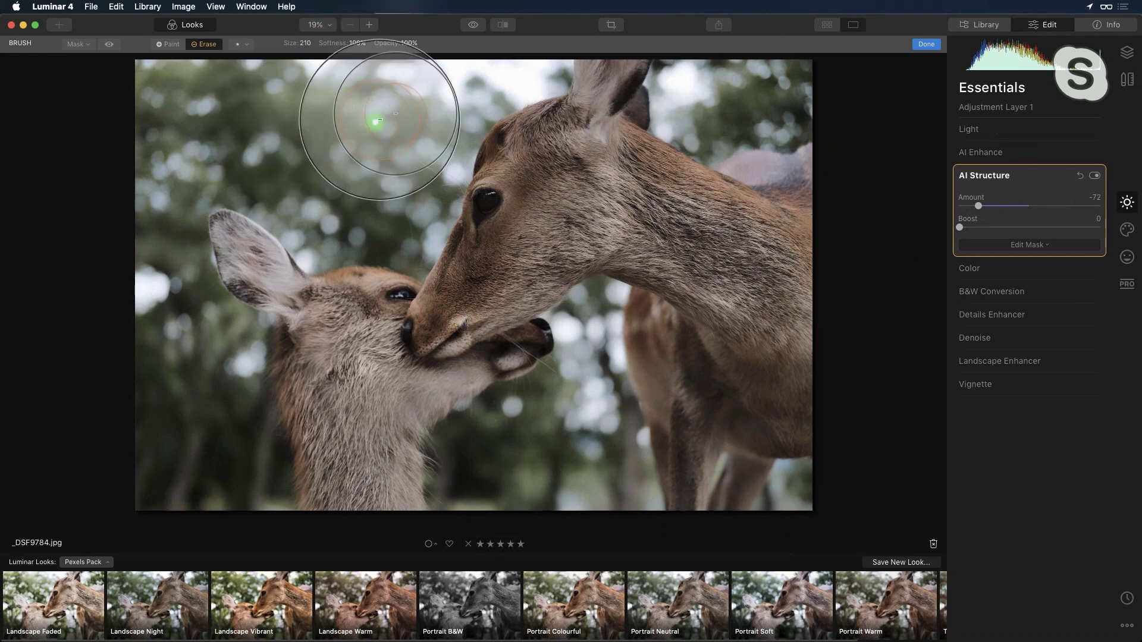
pyautogui.click(110, 45)
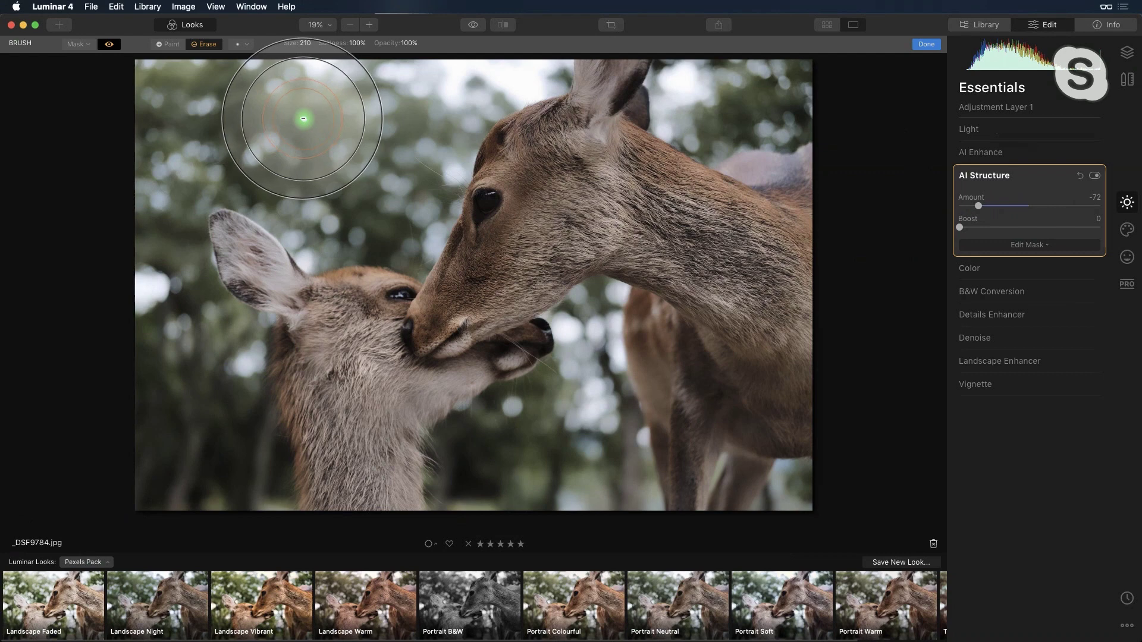
pyautogui.click(168, 44)
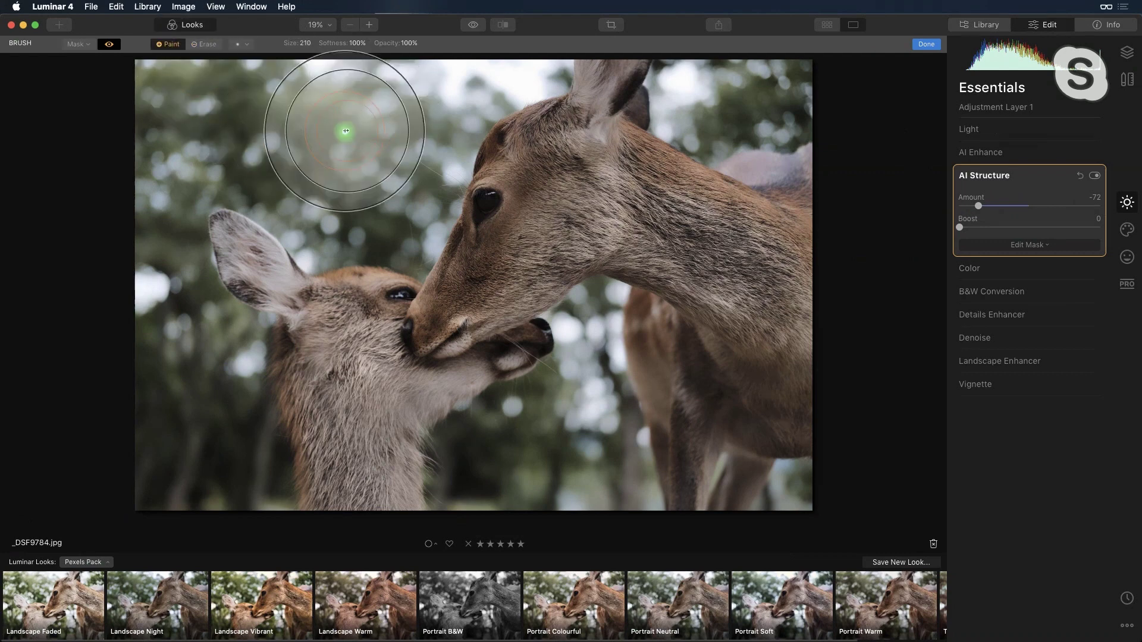
pyautogui.moveTo(360, 132)
pyautogui.mouseDown()
pyautogui.moveTo(351, 148)
pyautogui.moveTo(355, 133)
pyautogui.moveTo(224, 88)
pyautogui.moveTo(117, 153)
pyautogui.moveTo(112, 372)
pyautogui.moveTo(166, 401)
pyautogui.moveTo(152, 471)
pyautogui.moveTo(205, 492)
pyautogui.moveTo(180, 359)
pyautogui.moveTo(166, 345)
pyautogui.moveTo(221, 472)
pyautogui.moveTo(145, 403)
pyautogui.moveTo(118, 319)
pyautogui.moveTo(199, 314)
pyautogui.mouseUp()
# Extend the mask with a size 157 brush over the background around the smaller deer's head, above the larger deer's back and between their bodies.
pyautogui.rightClick(351, 177)
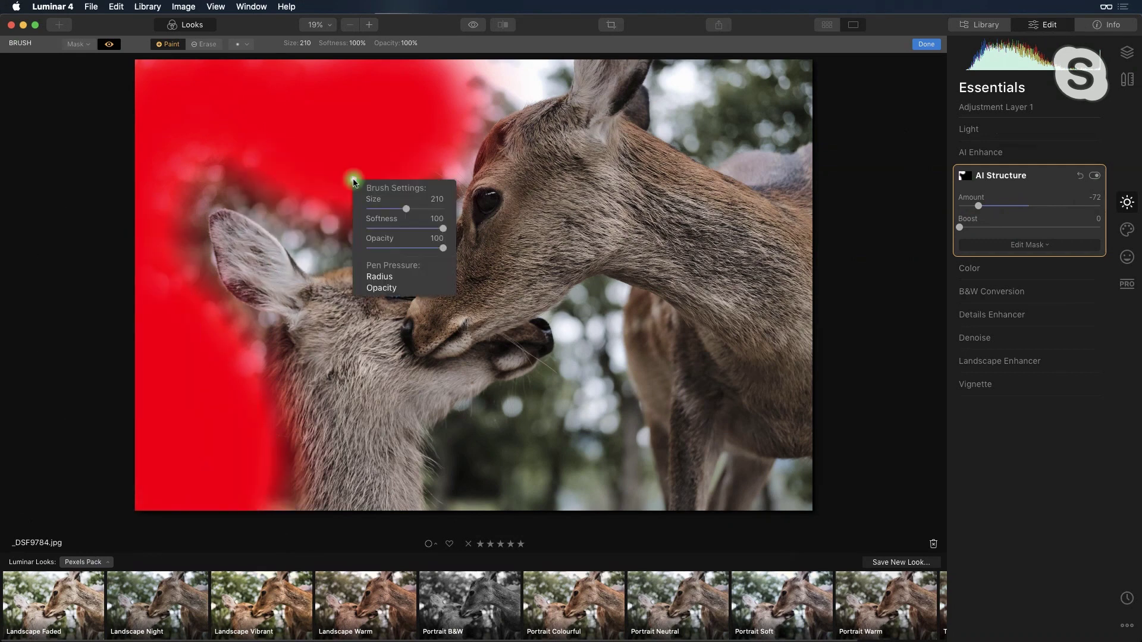
pyautogui.click(396, 209)
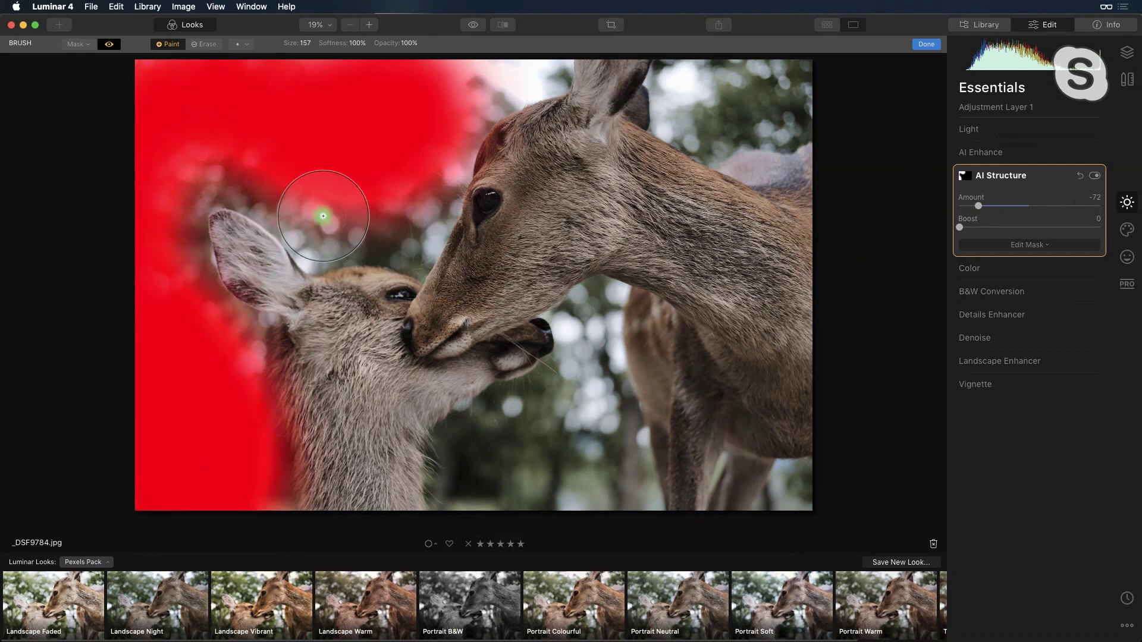
pyautogui.moveTo(301, 195)
pyautogui.mouseDown()
pyautogui.moveTo(258, 168)
pyautogui.moveTo(324, 203)
pyautogui.moveTo(237, 161)
pyautogui.moveTo(380, 209)
pyautogui.moveTo(479, 85)
pyautogui.moveTo(421, 79)
pyautogui.moveTo(277, 194)
pyautogui.mouseUp()
pyautogui.moveTo(773, 90)
pyautogui.mouseDown()
pyautogui.moveTo(742, 90)
pyautogui.moveTo(682, 98)
pyautogui.moveTo(773, 100)
pyautogui.mouseUp()
pyautogui.moveTo(631, 416)
pyautogui.mouseDown()
pyautogui.moveTo(455, 478)
pyautogui.moveTo(520, 453)
pyautogui.moveTo(601, 488)
pyautogui.moveTo(603, 447)
pyautogui.mouseUp()
# Paint the remaining background beside the larger deer's chest and legs into the mask with a size 89 brush and finish masking.
pyautogui.rightClick(541, 478)
pyautogui.click(526, 478)
pyautogui.moveTo(575, 390)
pyautogui.mouseDown()
pyautogui.moveTo(587, 324)
pyautogui.moveTo(583, 392)
pyautogui.moveTo(592, 310)
pyautogui.moveTo(615, 509)
pyautogui.moveTo(627, 467)
pyautogui.moveTo(593, 493)
pyautogui.moveTo(460, 501)
pyautogui.moveTo(632, 503)
pyautogui.mouseUp()
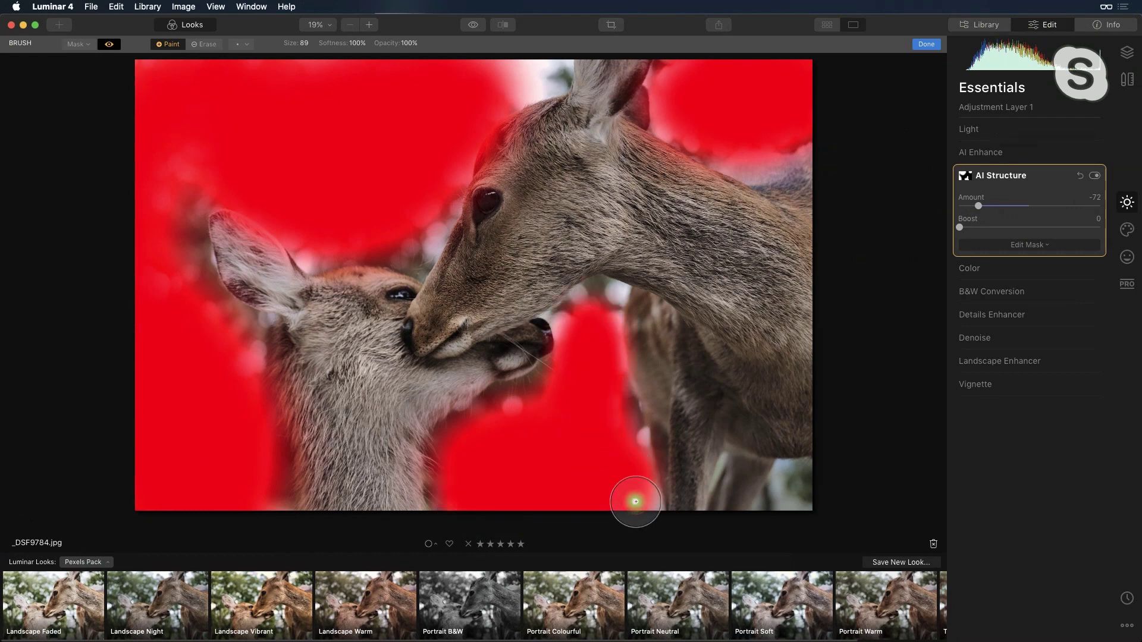
pyautogui.click(925, 44)
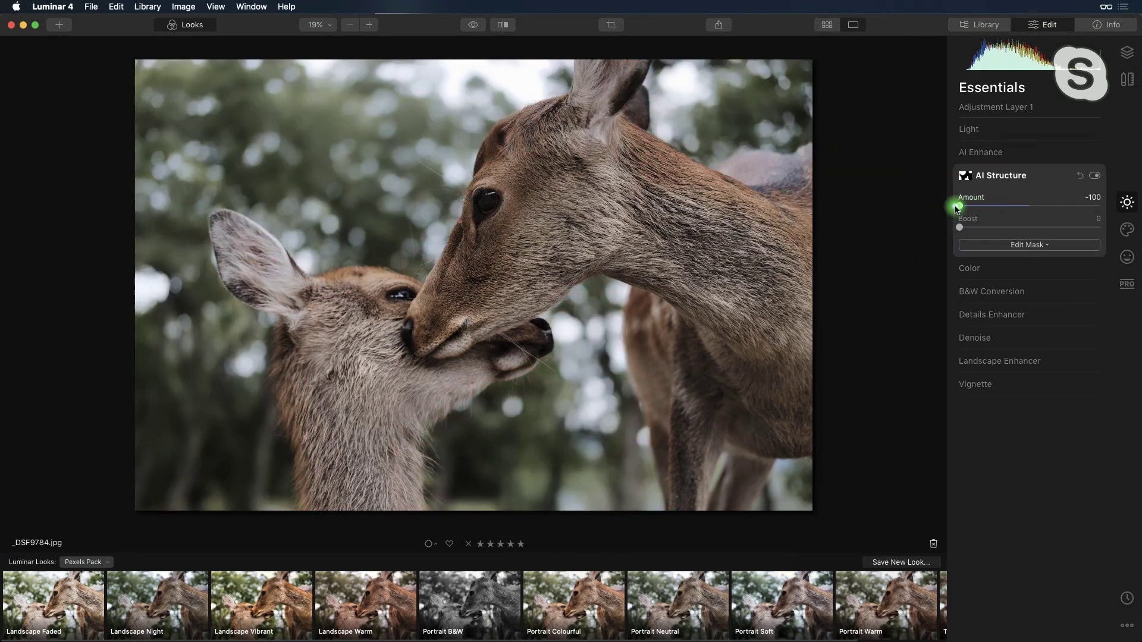
# Set the background's AI Structure Amount to -100 and compare the photo with the effect off and on.
pyautogui.click(1094, 178)
pyautogui.click(1095, 176)
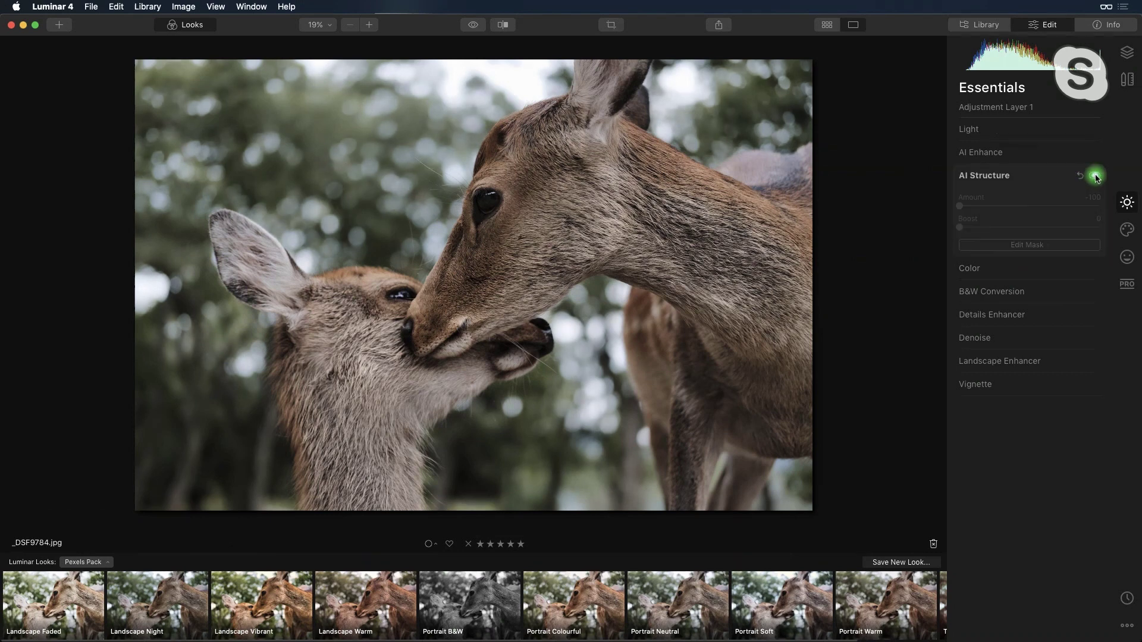
pyautogui.click(1096, 176)
pyautogui.click(1096, 176)
pyautogui.click(1095, 176)
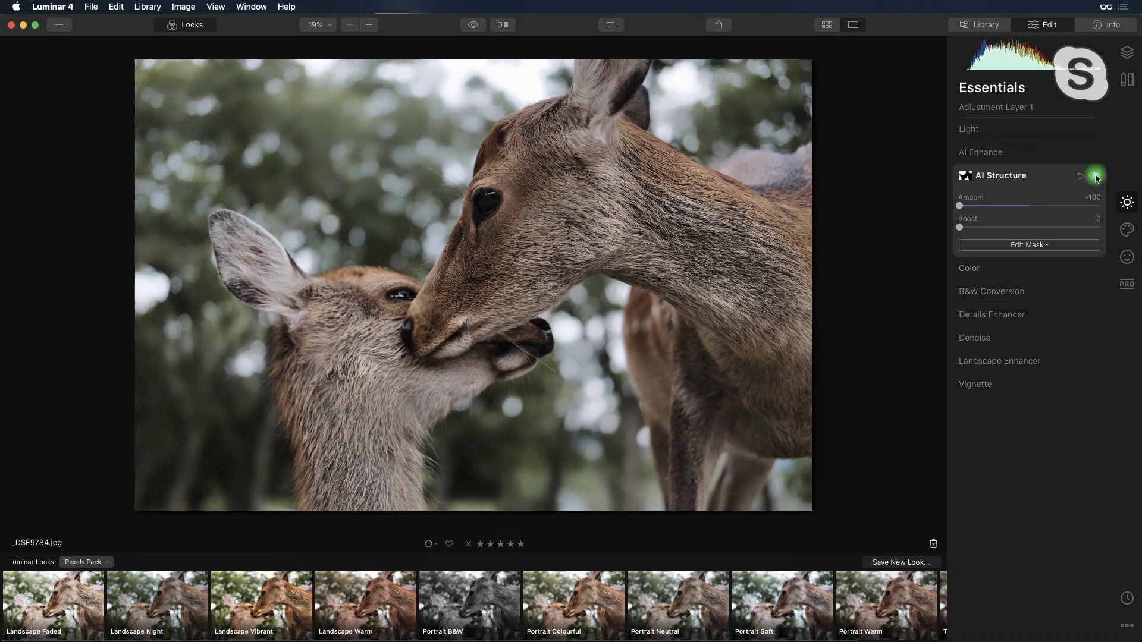
pyautogui.click(1095, 177)
pyautogui.click(1095, 177)
pyautogui.click(471, 27)
pyautogui.moveTo(960, 208); pyautogui.dragTo(959, 207)
# Raise the AI Structure Amount to 100 on the _DSF9784.jpg base layer.
pyautogui.click(1122, 55)
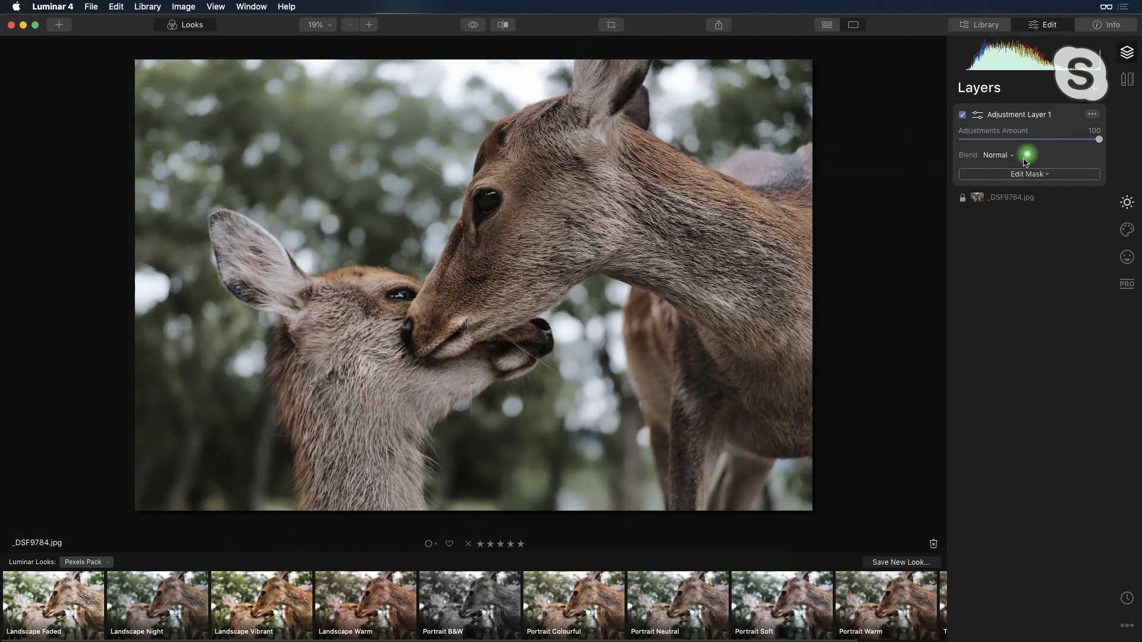
pyautogui.click(1014, 198)
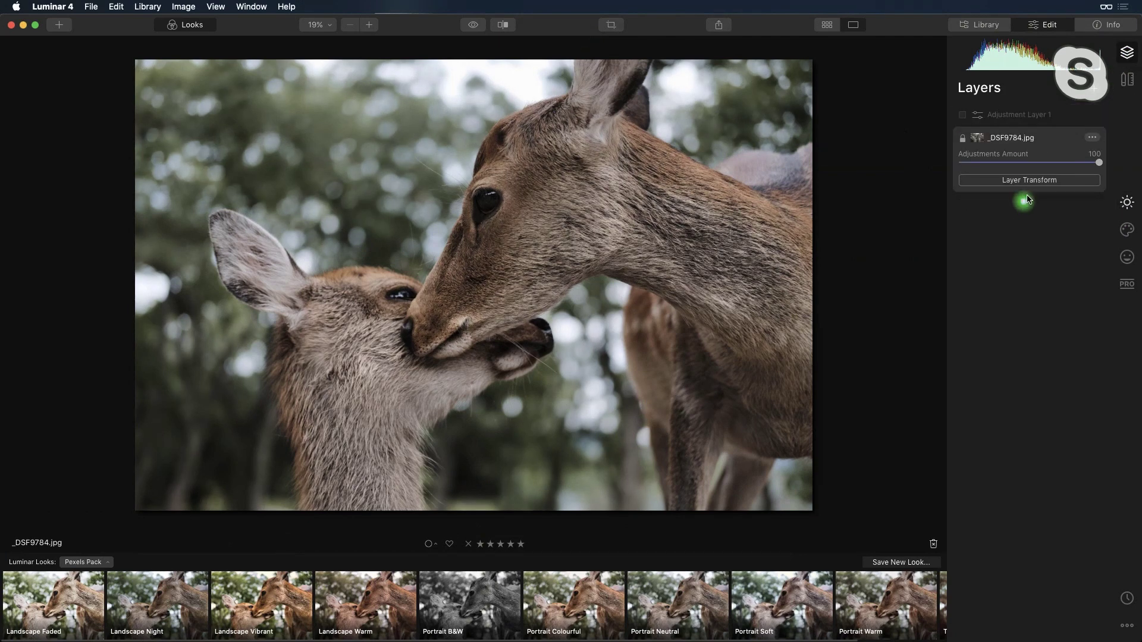
pyautogui.click(1127, 230)
pyautogui.click(1130, 257)
pyautogui.click(1124, 203)
pyautogui.moveTo(1038, 207); pyautogui.dragTo(1074, 211)
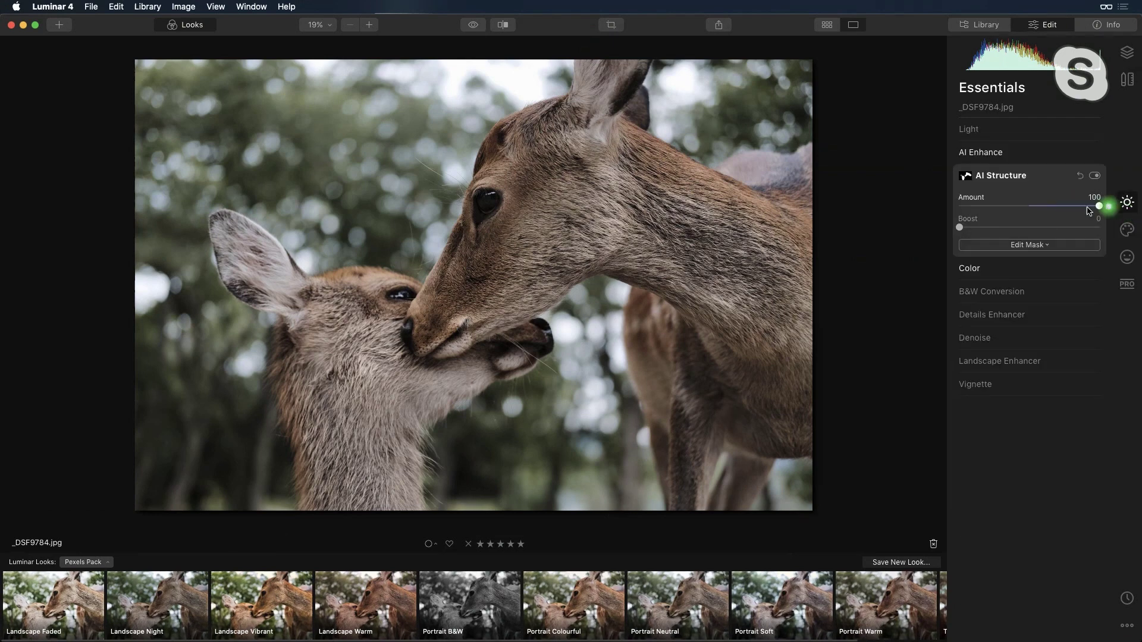
# Reselect Adjustment Layer 1 and compare the photo before and after the edits across both deer.
pyautogui.click(1125, 56)
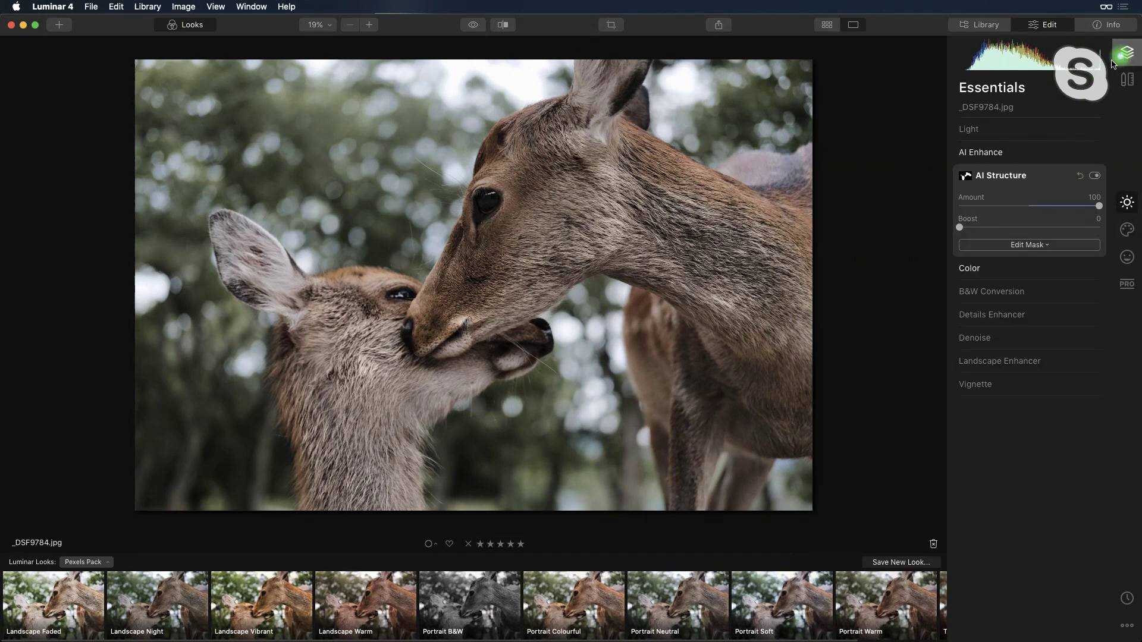
pyautogui.click(1047, 126)
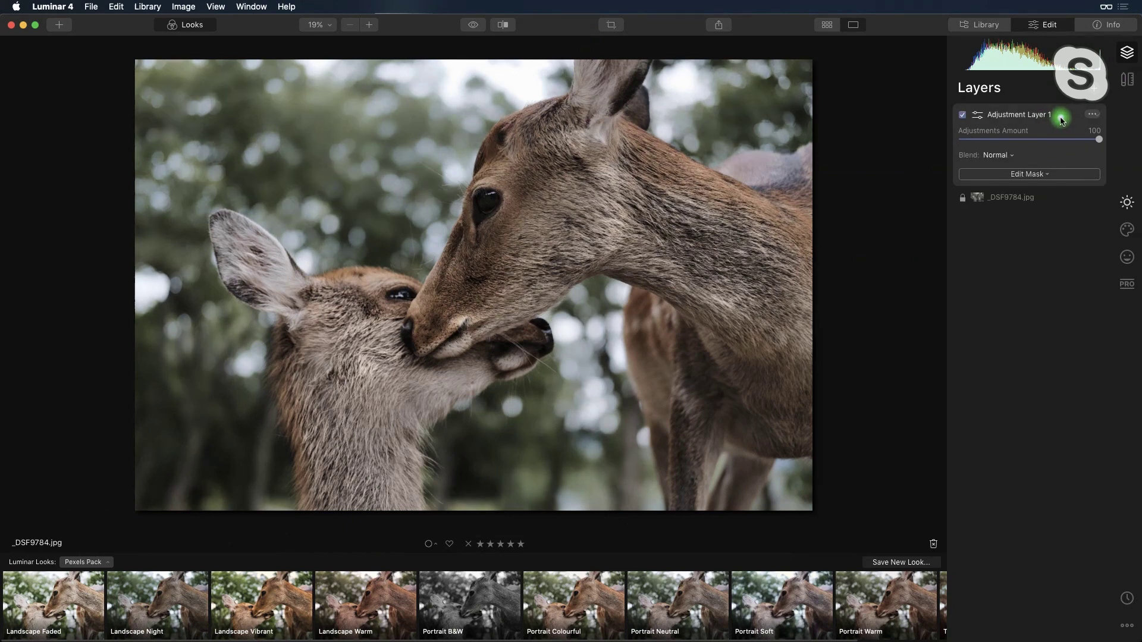
pyautogui.click(502, 25)
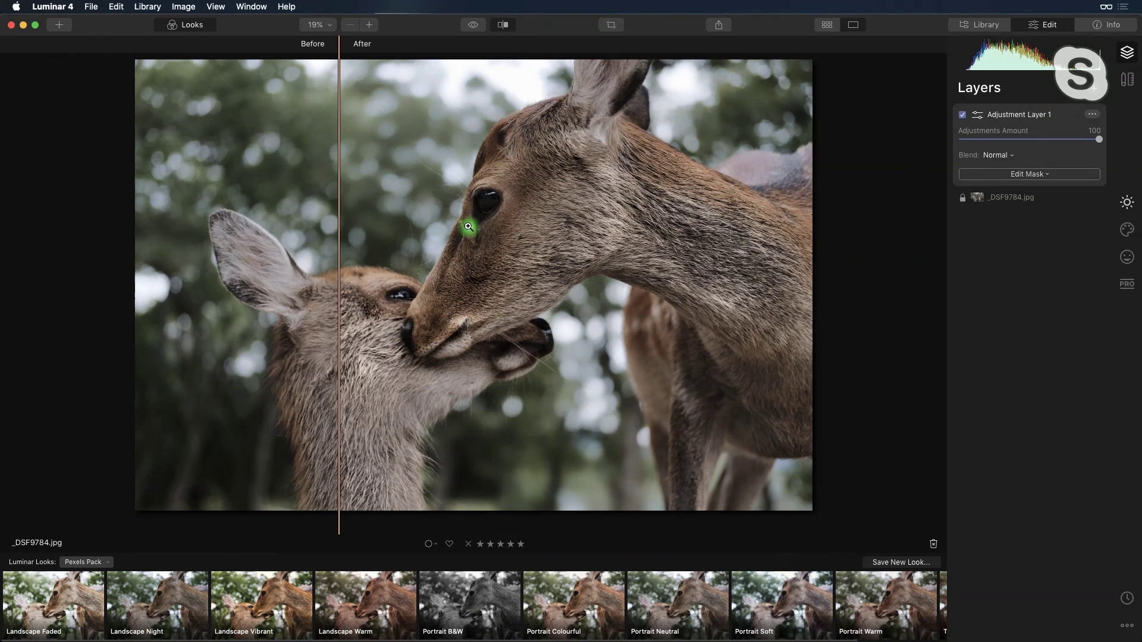
pyautogui.moveTo(601, 239); pyautogui.dragTo(343, 226)
pyautogui.press('Right')
pyautogui.press('Left')
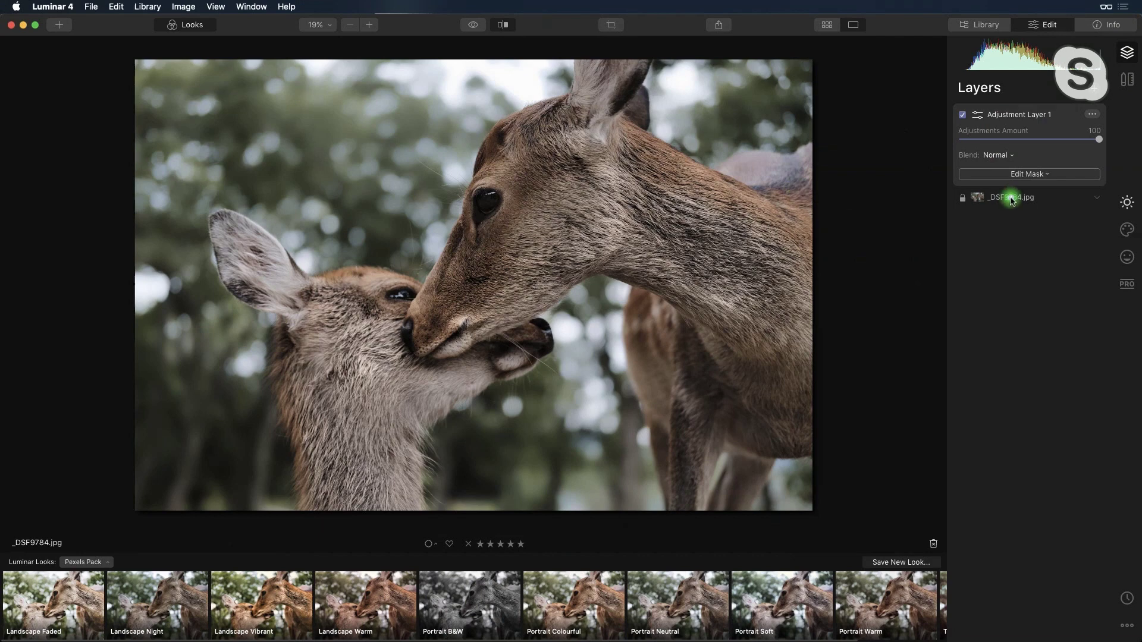
# Add a second adjustment layer above Adjustment Layer 1.
pyautogui.click(1126, 229)
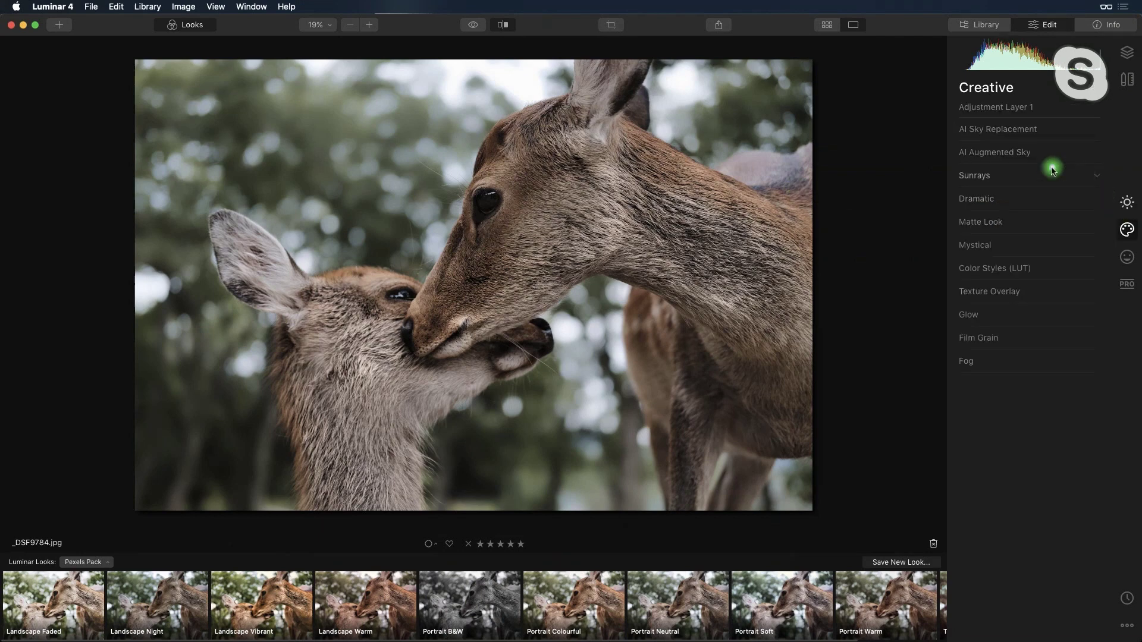
pyautogui.click(1128, 205)
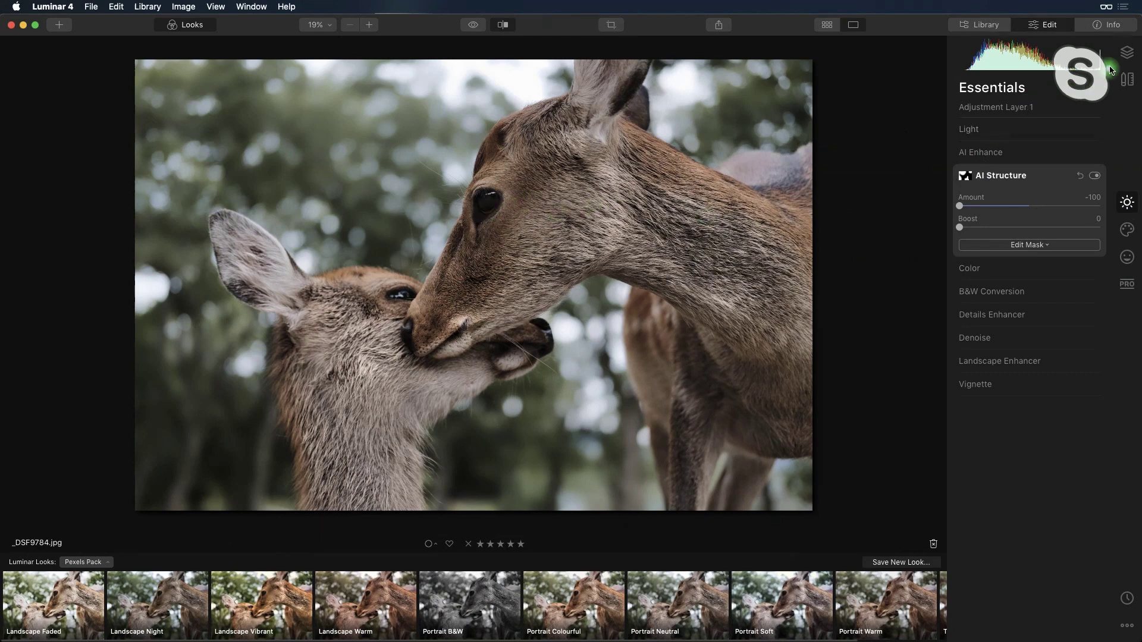
pyautogui.click(1127, 52)
pyautogui.click(1095, 91)
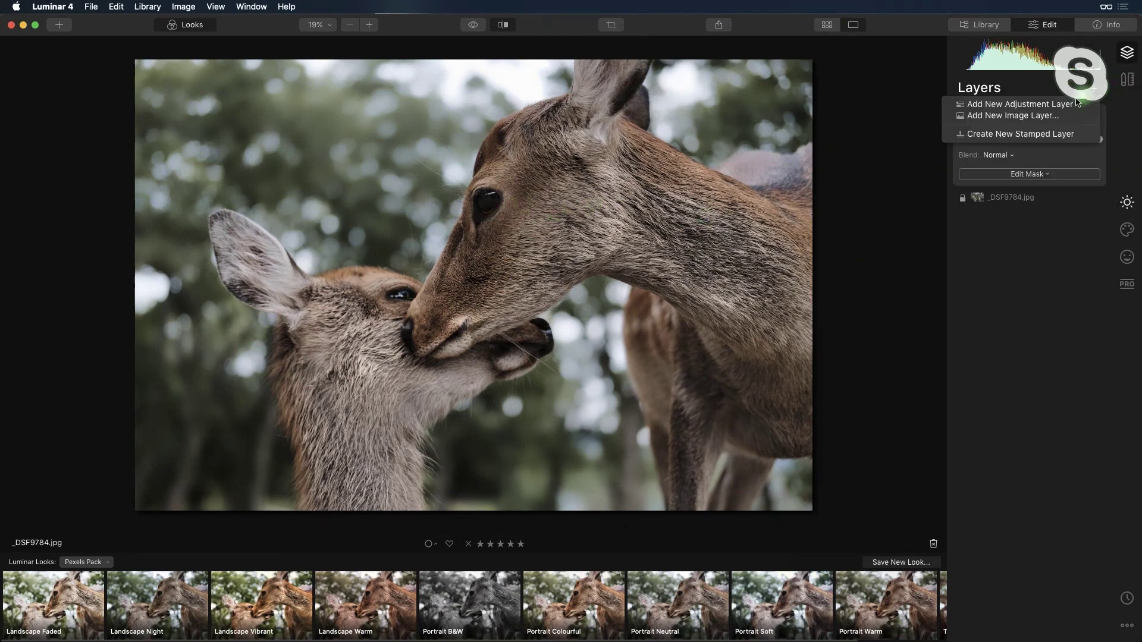
pyautogui.click(1068, 103)
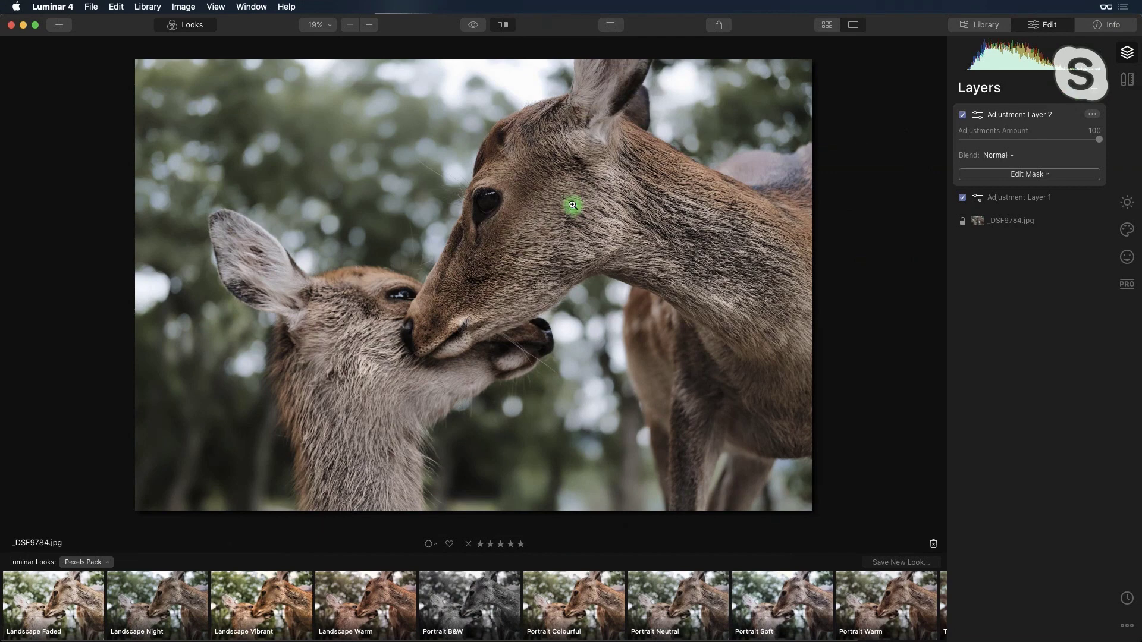
# Set AI Accent to 86 in AI Enhance on Adjustment Layer 2, judging the change on the adult deer's eye.
pyautogui.click(473, 209)
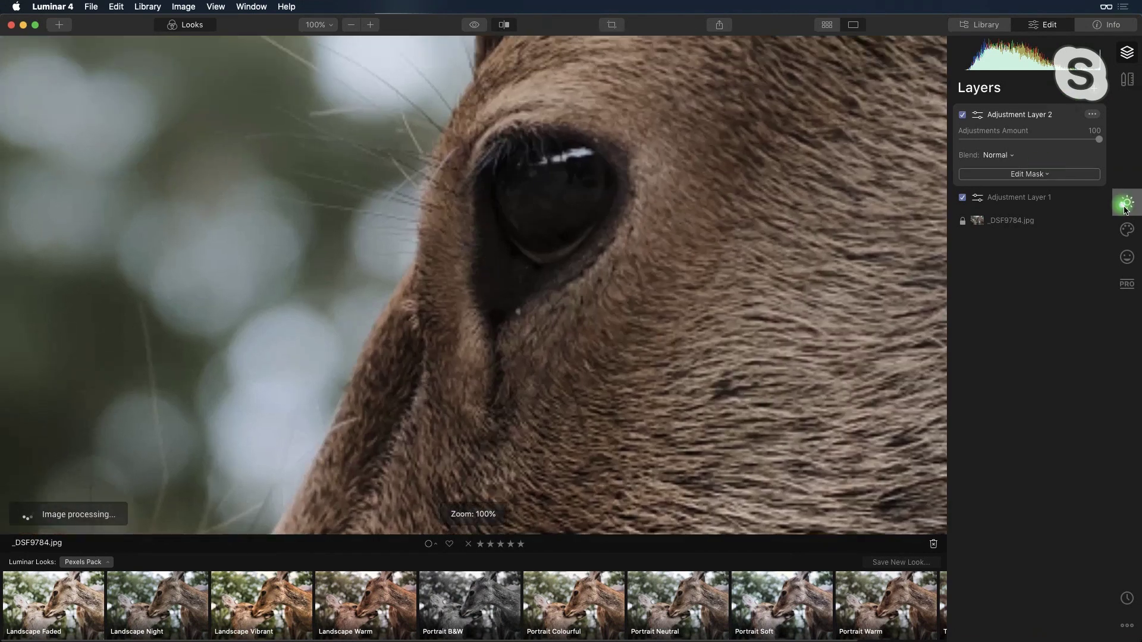
pyautogui.click(1126, 229)
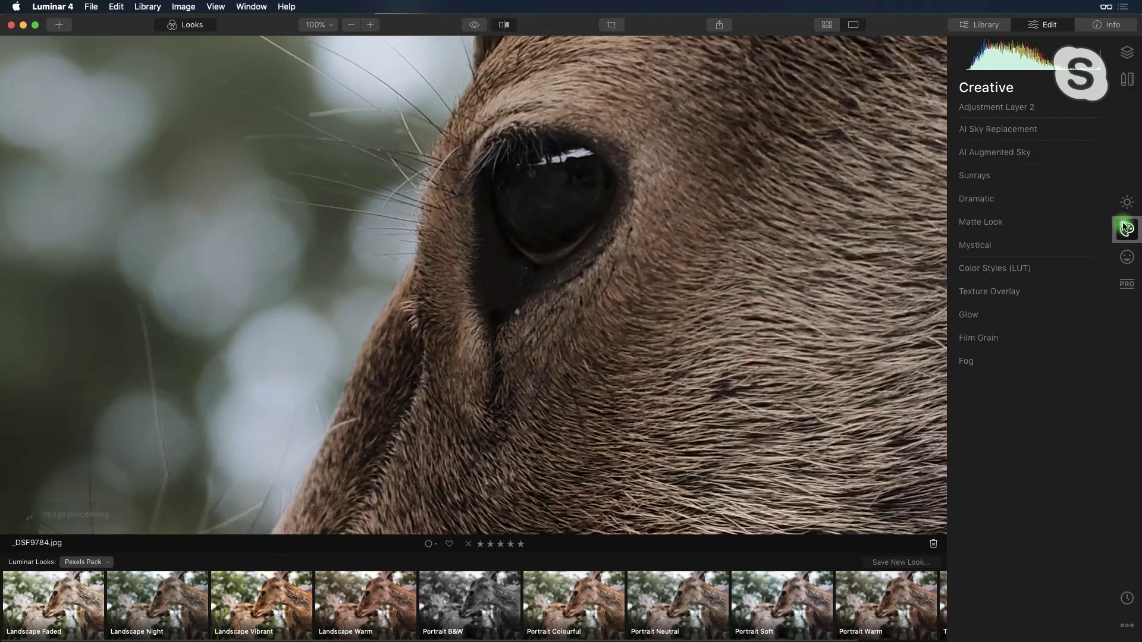
pyautogui.click(1125, 286)
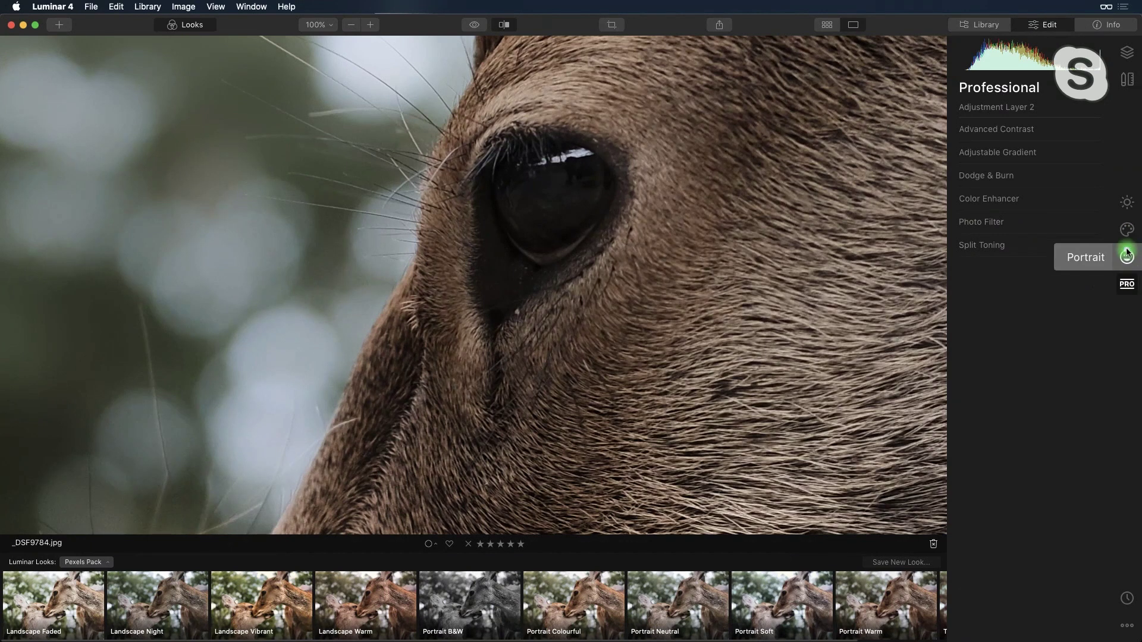
pyautogui.click(1127, 203)
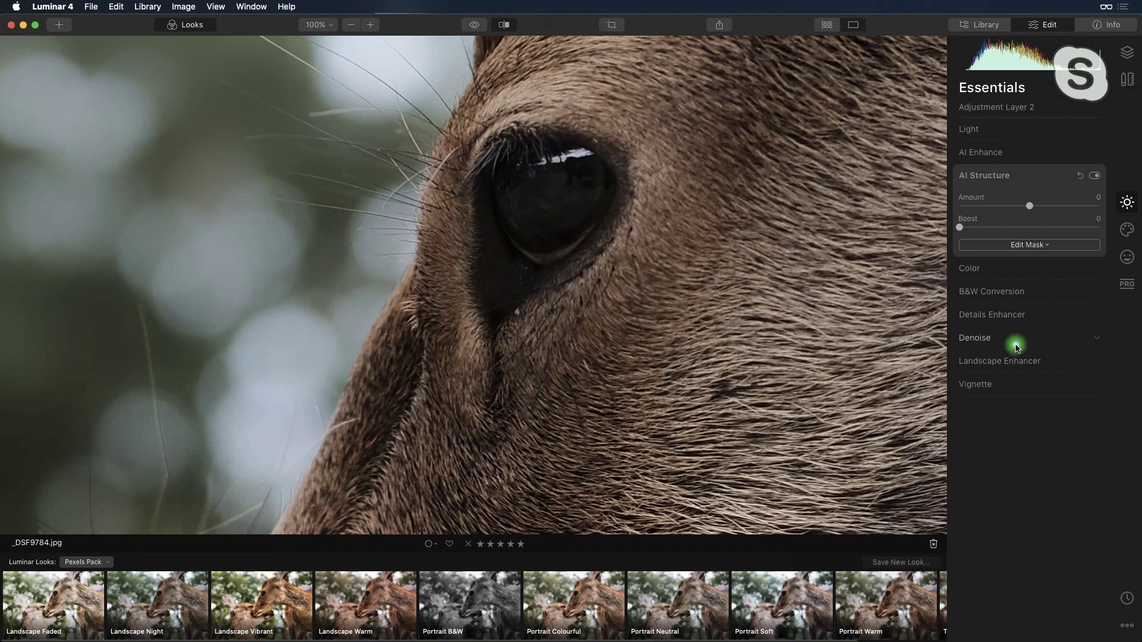
pyautogui.click(1017, 152)
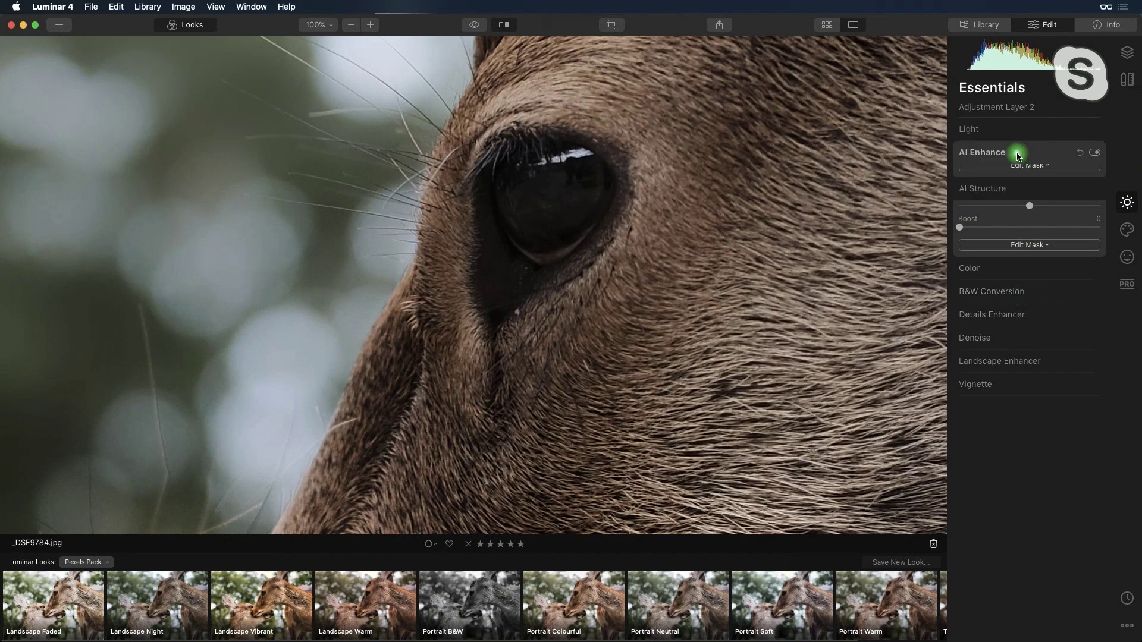
pyautogui.moveTo(997, 186); pyautogui.dragTo(1081, 184)
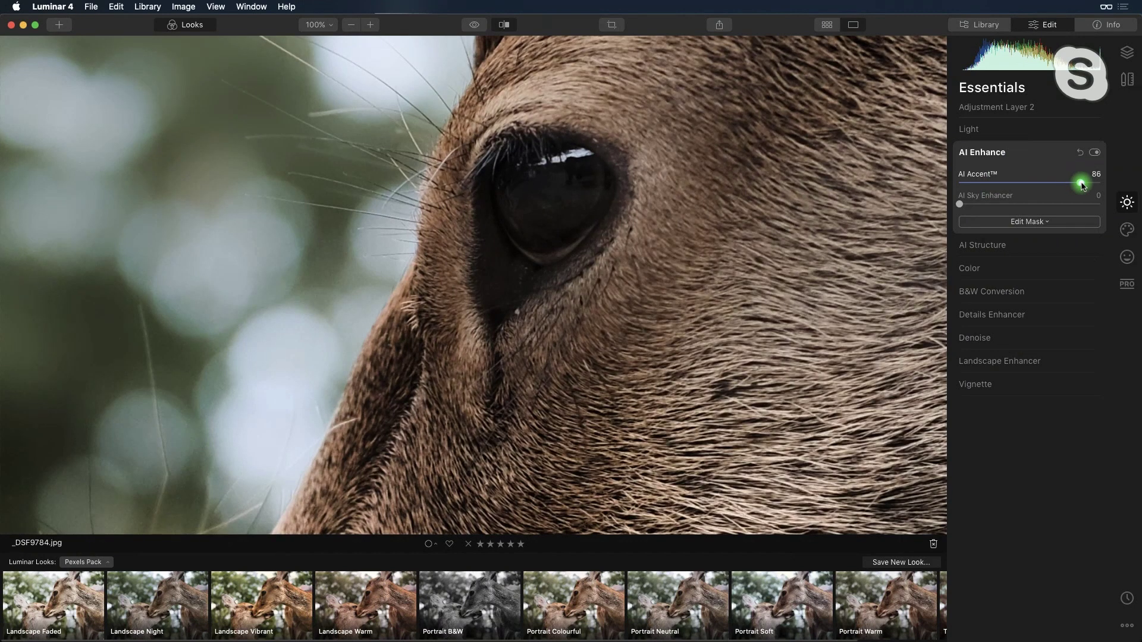
# Raise the Exposure to about 1.10 and the AI Structure Amount to 95 on Adjustment Layer 2.
pyautogui.click(1017, 129)
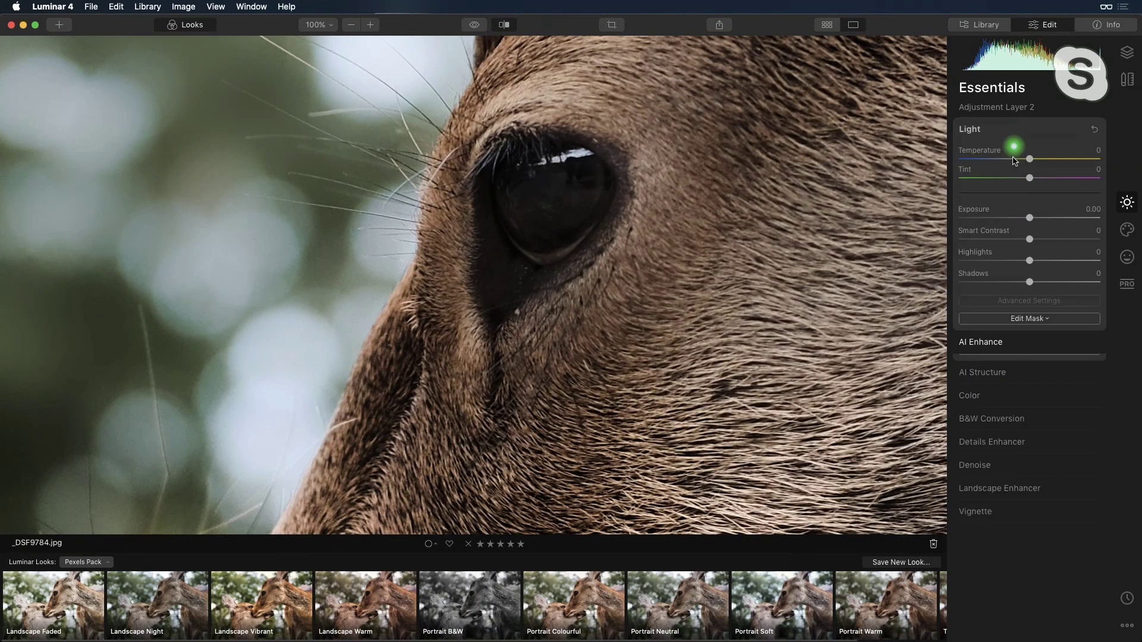
pyautogui.moveTo(1035, 240); pyautogui.dragTo(1051, 241)
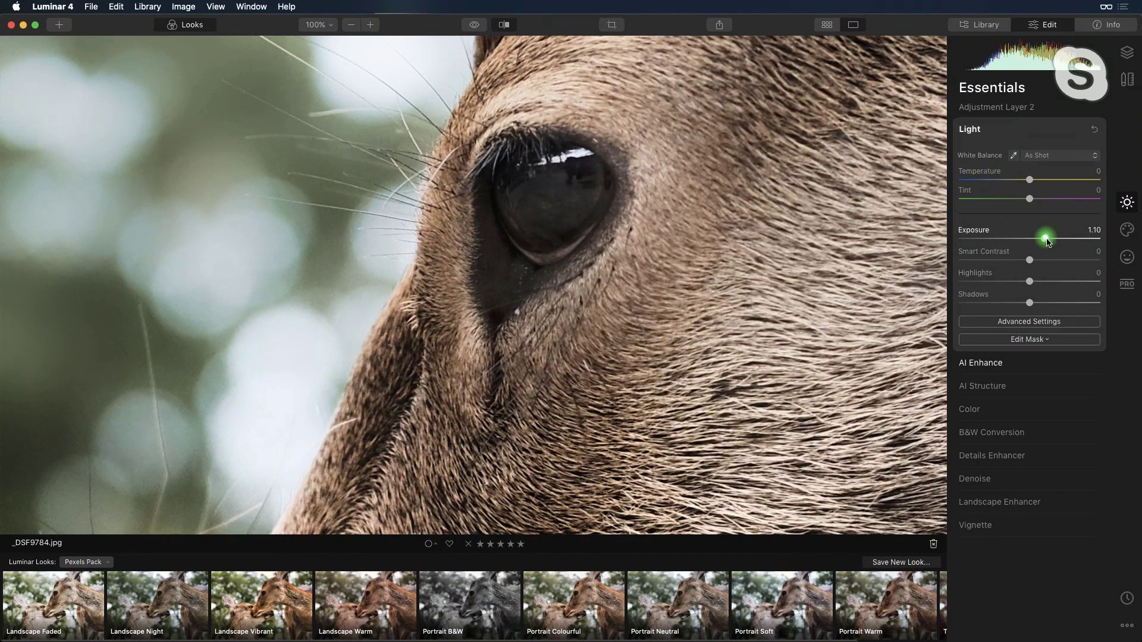
pyautogui.click(1009, 386)
pyautogui.moveTo(1031, 206); pyautogui.dragTo(1089, 210)
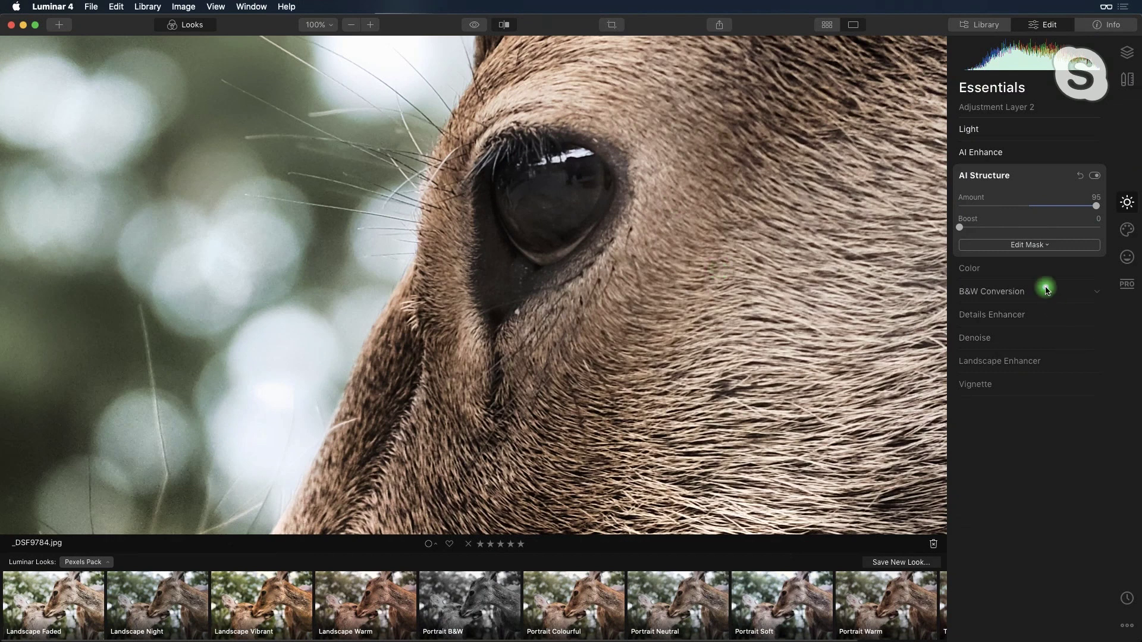
# Set the Details Enhancer to Small Details 48, Medium Details 77 and Large Details 75 on Adjustment Layer 2.
pyautogui.click(1020, 314)
pyautogui.moveTo(1031, 274); pyautogui.dragTo(1063, 276)
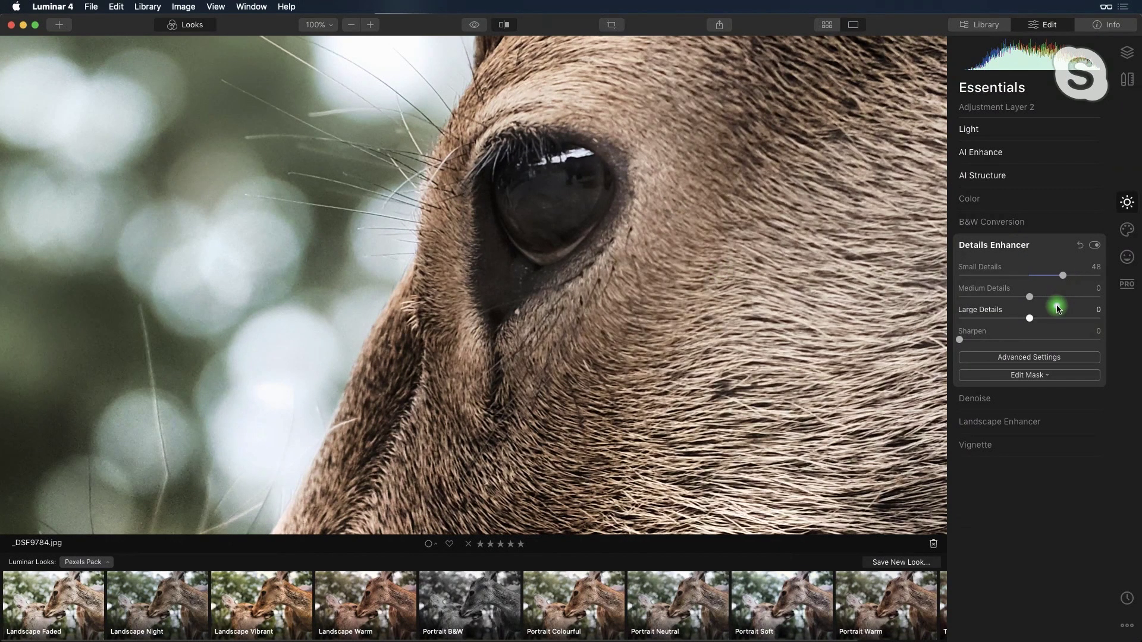
pyautogui.click(1063, 319)
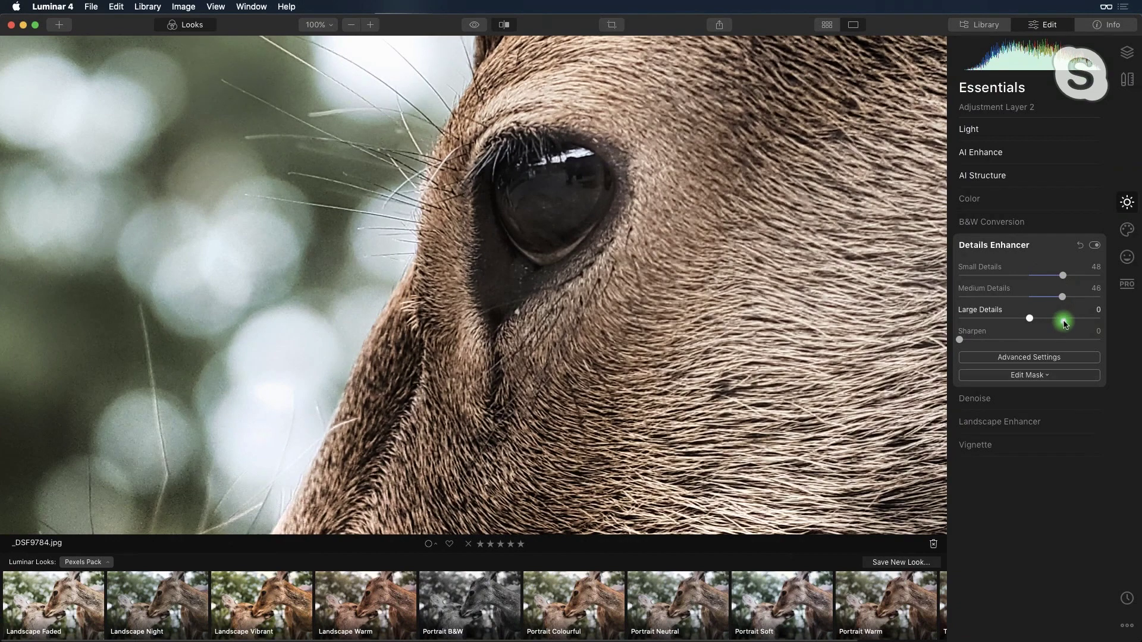
pyautogui.moveTo(1064, 322); pyautogui.dragTo(1085, 323)
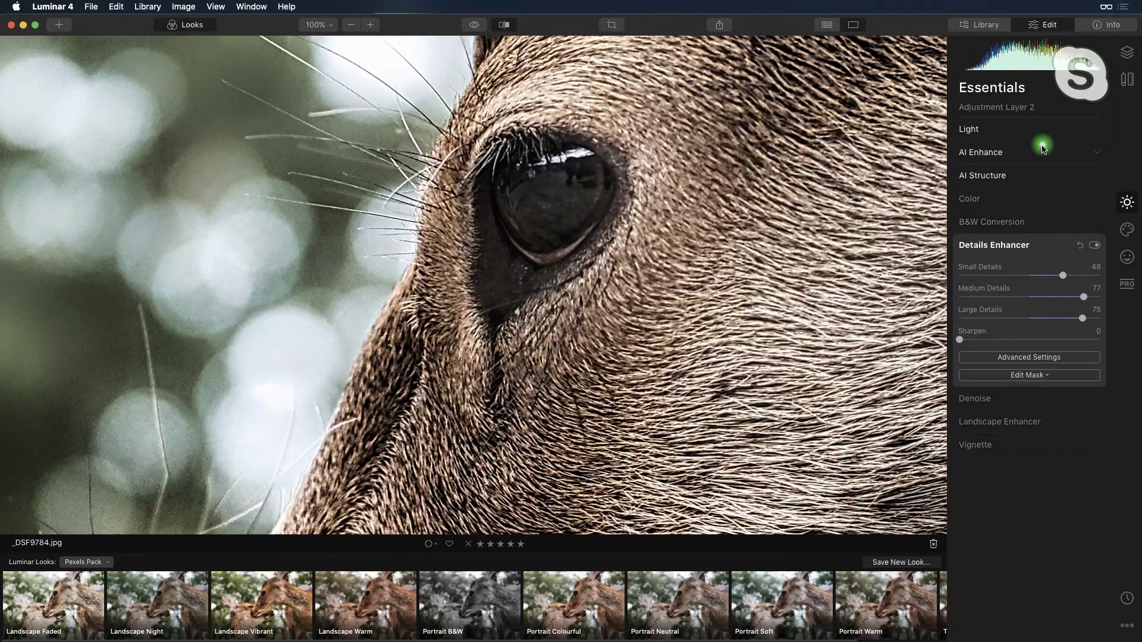
# Mask Adjustment Layer 2 with the brush, painting only over the adult deer's eye at 100% opacity.
pyautogui.click(1128, 57)
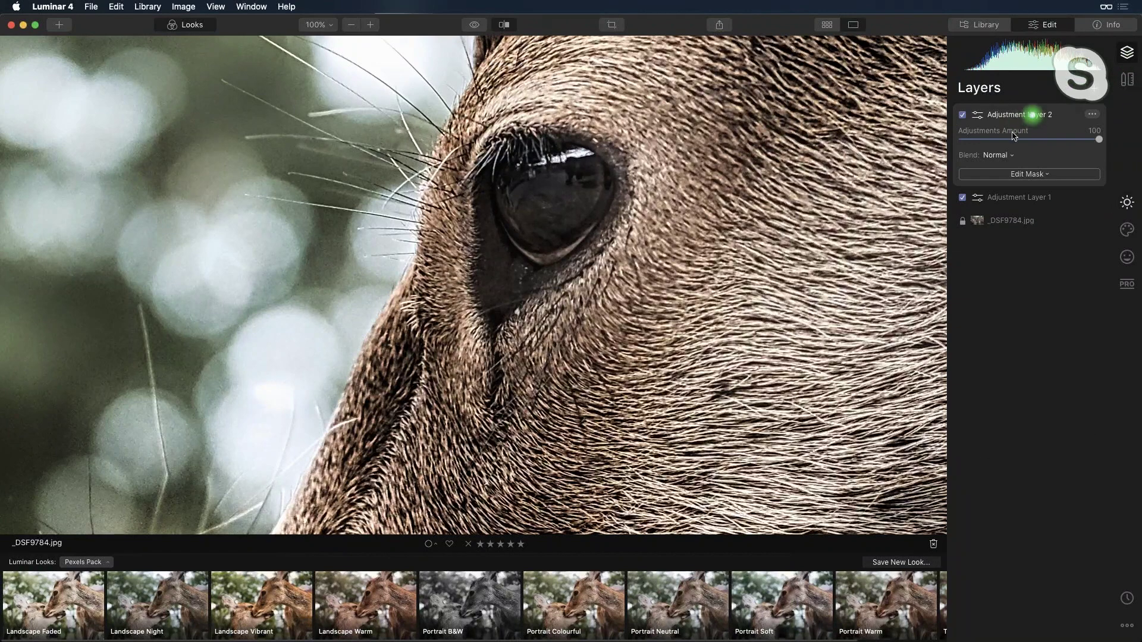
pyautogui.click(1024, 174)
pyautogui.click(1024, 189)
pyautogui.moveTo(536, 192)
pyautogui.mouseDown()
pyautogui.moveTo(570, 176)
pyautogui.moveTo(568, 199)
pyautogui.moveTo(531, 241)
pyautogui.moveTo(522, 229)
pyautogui.moveTo(565, 178)
pyautogui.moveTo(513, 244)
pyautogui.moveTo(524, 194)
pyautogui.moveTo(569, 176)
pyautogui.moveTo(560, 213)
pyautogui.moveTo(525, 242)
pyautogui.moveTo(534, 196)
pyautogui.moveTo(562, 179)
pyautogui.moveTo(561, 219)
pyautogui.moveTo(527, 238)
pyautogui.moveTo(534, 175)
pyautogui.moveTo(573, 168)
pyautogui.moveTo(536, 228)
pyautogui.moveTo(526, 187)
pyautogui.moveTo(564, 182)
pyautogui.moveTo(558, 214)
pyautogui.moveTo(512, 242)
pyautogui.moveTo(564, 175)
pyautogui.moveTo(573, 207)
pyautogui.moveTo(537, 207)
pyautogui.mouseUp()
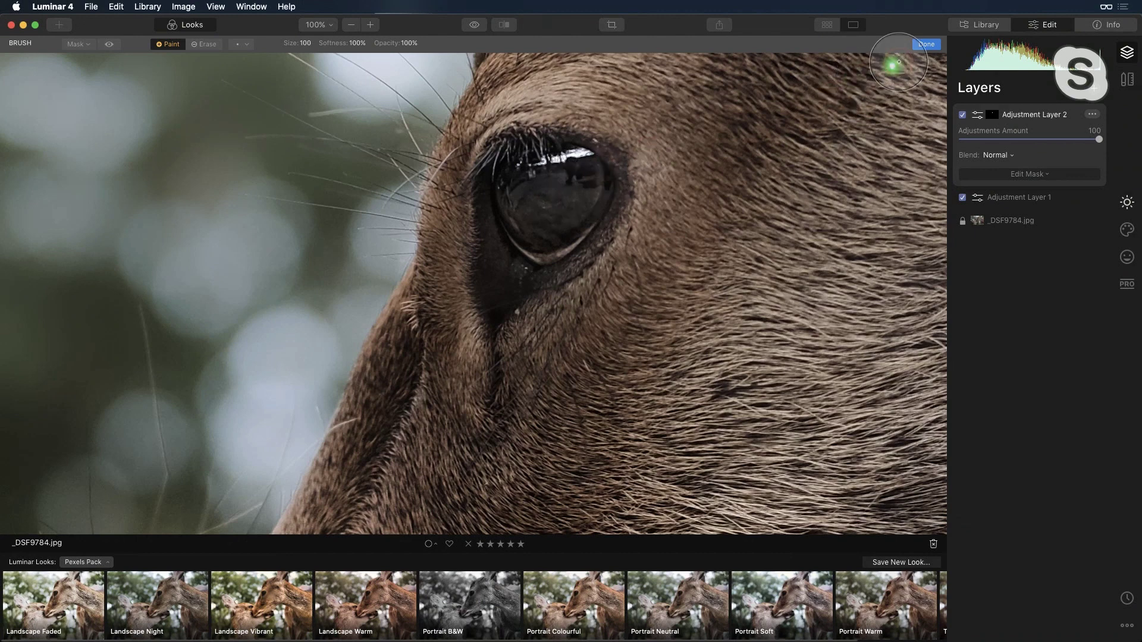
pyautogui.click(925, 45)
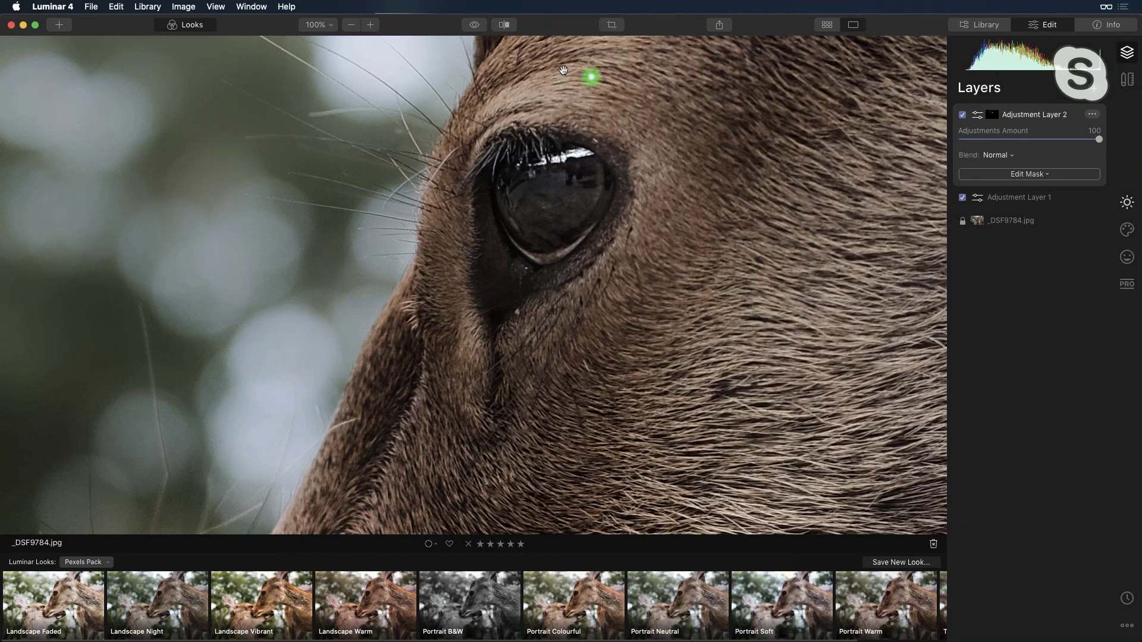
# Compare the adult deer's eye area before and after the edits and review the whole photo.
pyautogui.click(503, 25)
pyautogui.moveTo(339, 220); pyautogui.dragTo(369, 244)
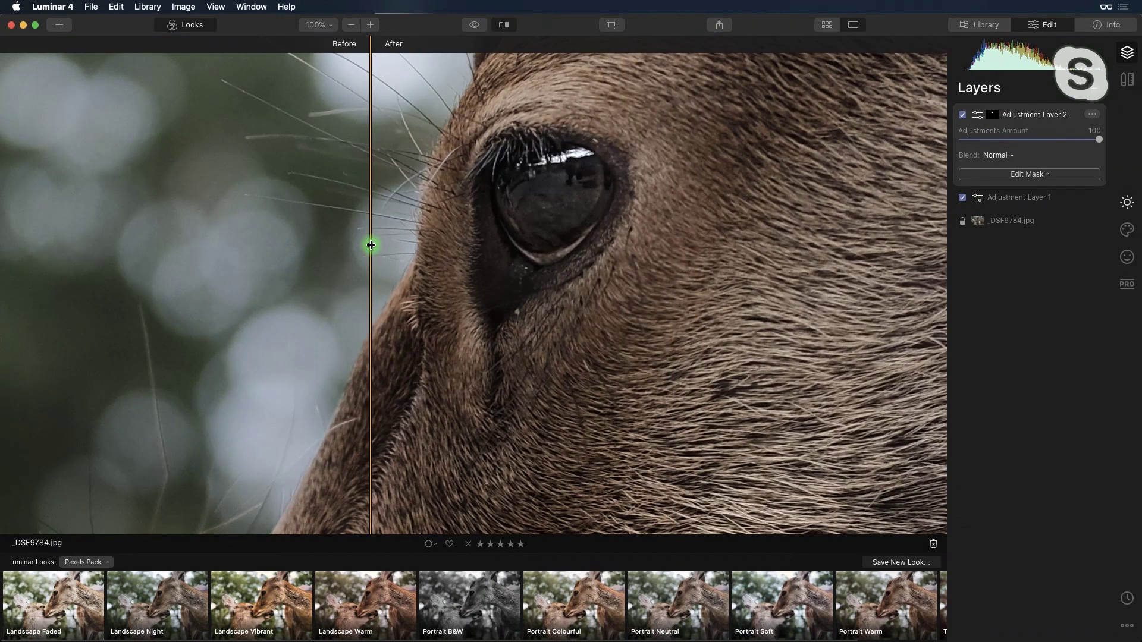
pyautogui.click(504, 25)
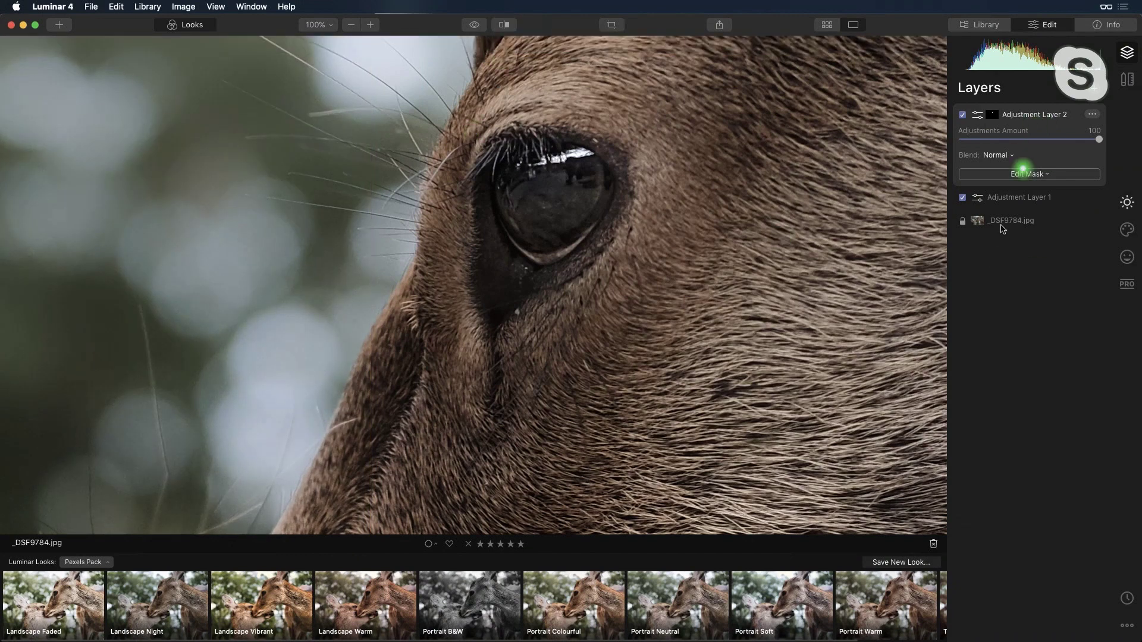
pyautogui.click(698, 219)
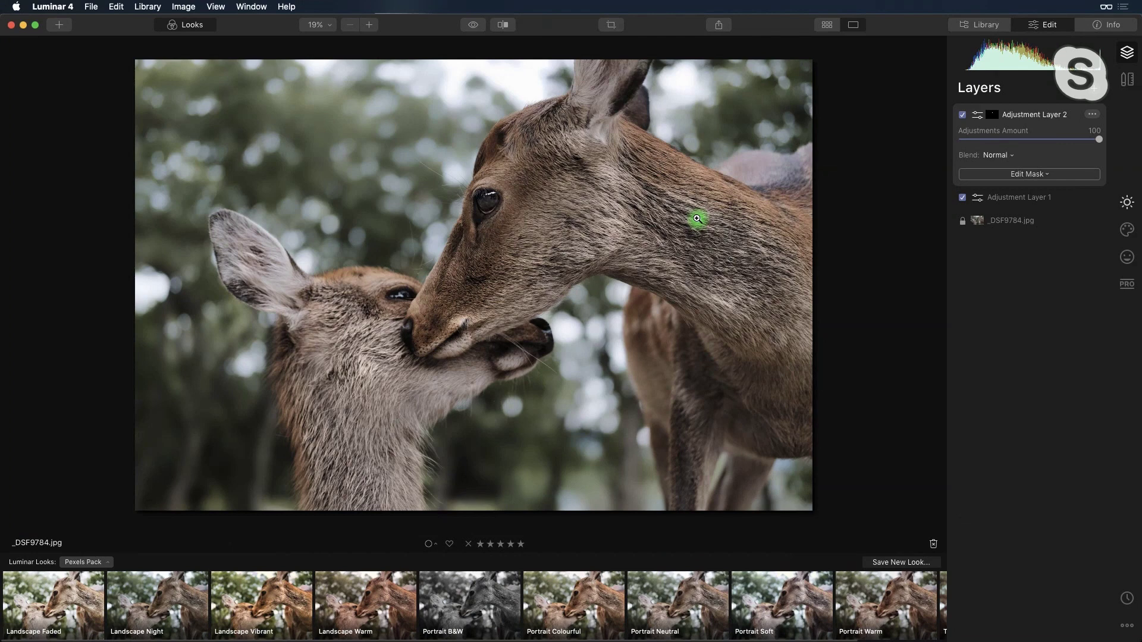
pyautogui.press('super+equal')
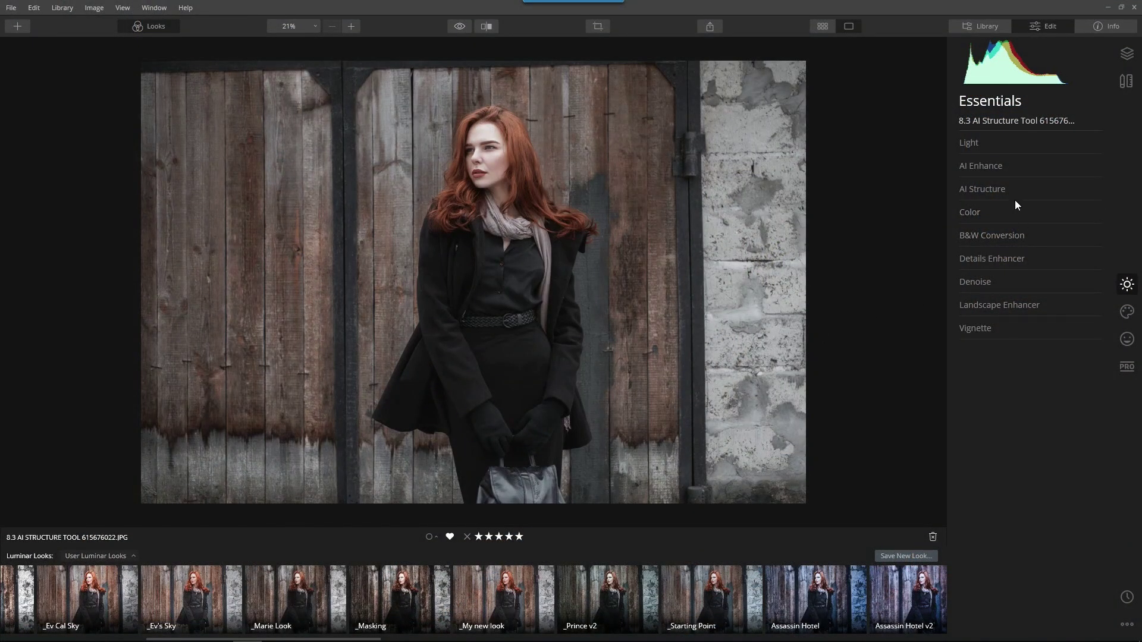
# Set AI Accent to 47 on the portrait of the red-haired woman and start a brush mask with 100% opacity.
pyautogui.click(983, 166)
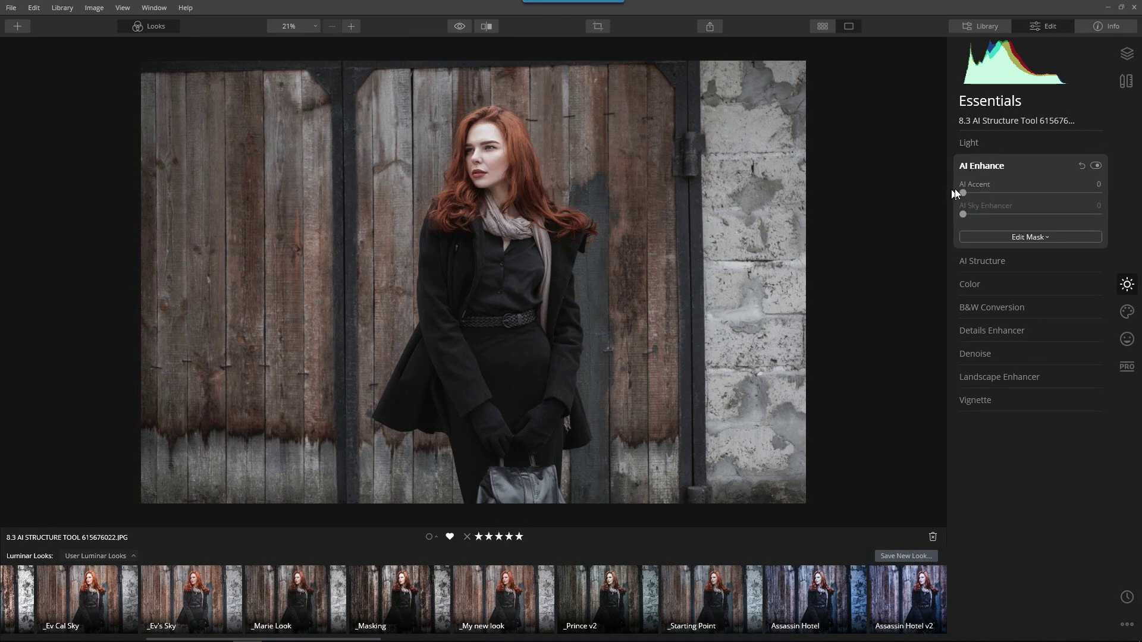
pyautogui.moveTo(977, 191); pyautogui.dragTo(1028, 199)
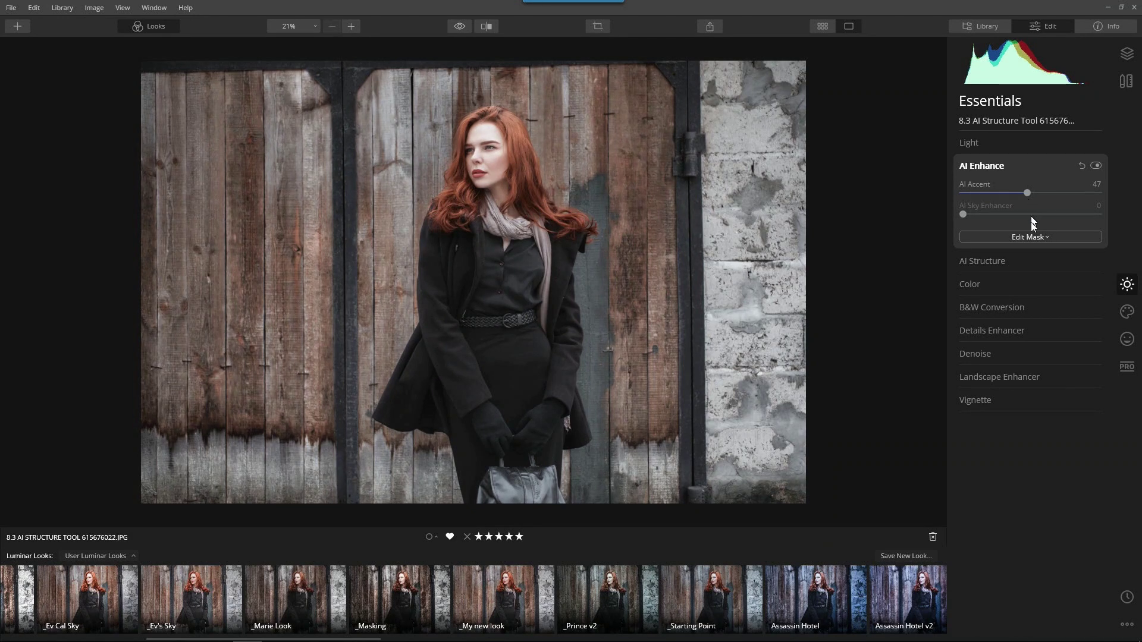
pyautogui.click(1033, 240)
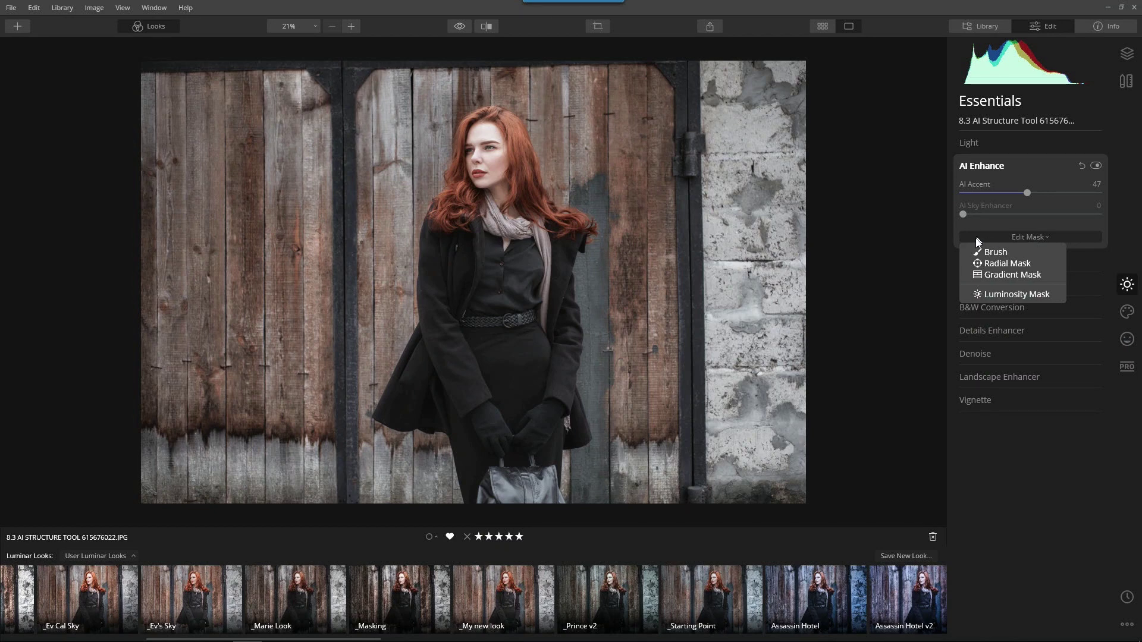
pyautogui.click(991, 252)
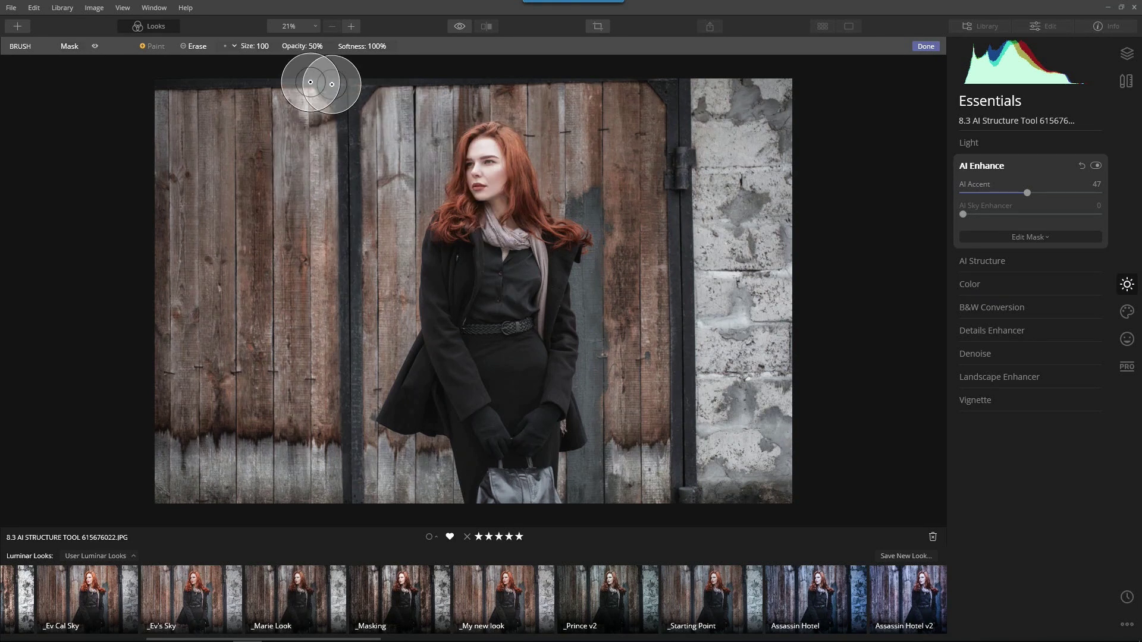
pyautogui.moveTo(472, 120)
pyautogui.mouseDown()
pyautogui.moveTo(484, 224)
pyautogui.moveTo(430, 339)
pyautogui.moveTo(529, 409)
pyautogui.moveTo(485, 166)
pyautogui.moveTo(532, 403)
pyautogui.moveTo(426, 215)
pyautogui.mouseUp()
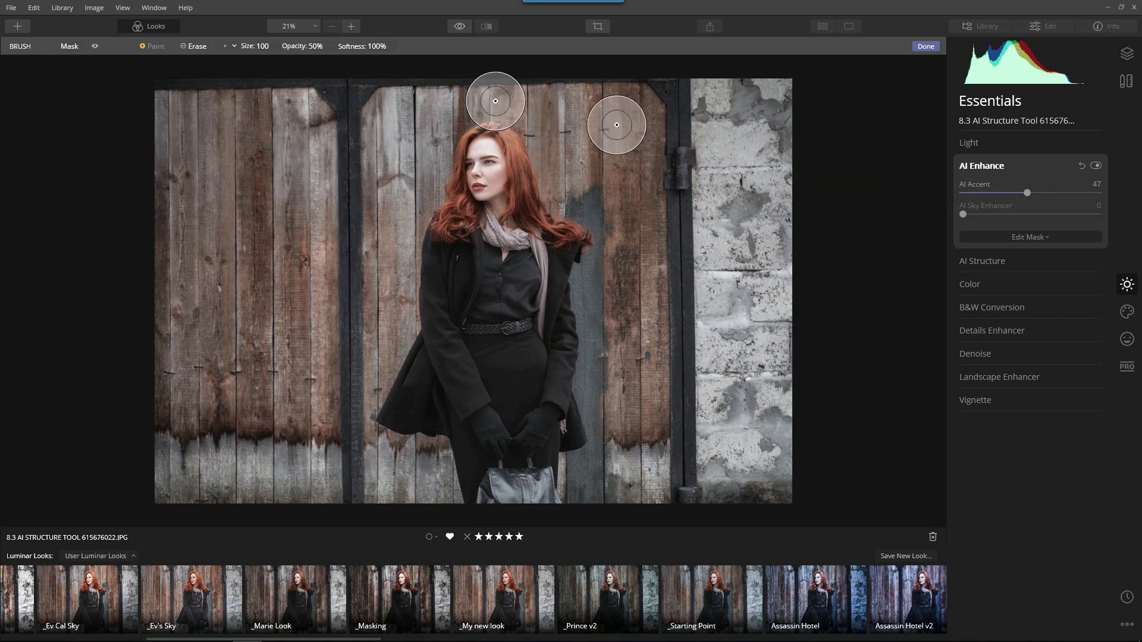
pyautogui.click(322, 47)
pyautogui.moveTo(326, 76); pyautogui.dragTo(374, 76)
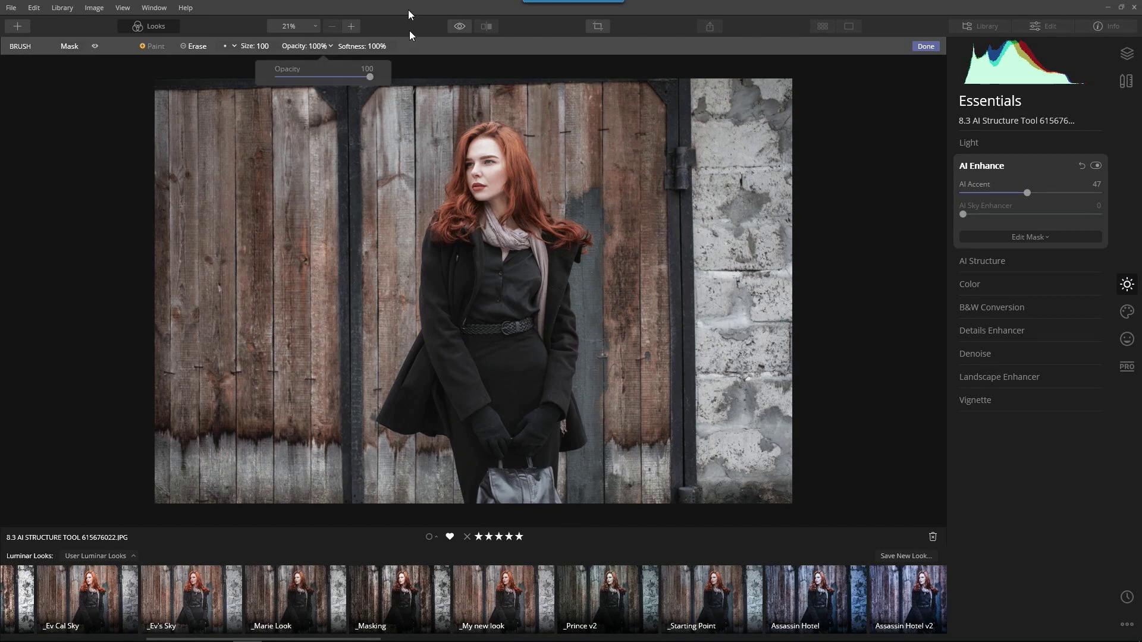
# Brush the AI Enhance mask over the woman's head and body, reviewing the mask overlay and the photo before and after.
pyautogui.moveTo(474, 169)
pyautogui.mouseDown()
pyautogui.moveTo(491, 144)
pyautogui.moveTo(488, 245)
pyautogui.mouseUp()
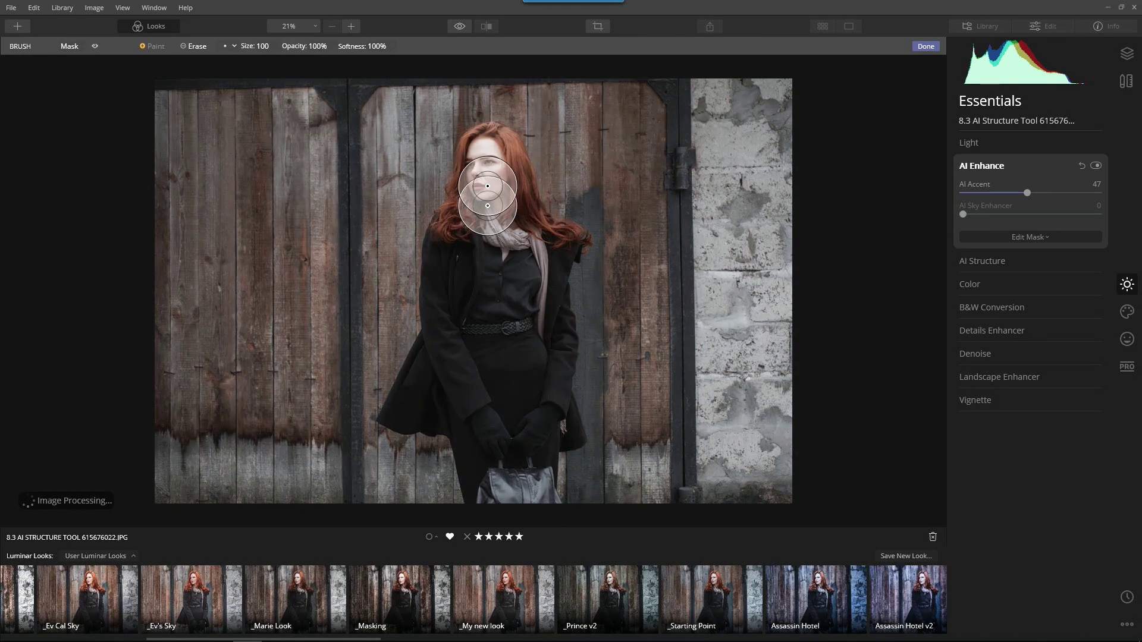
pyautogui.click(485, 350)
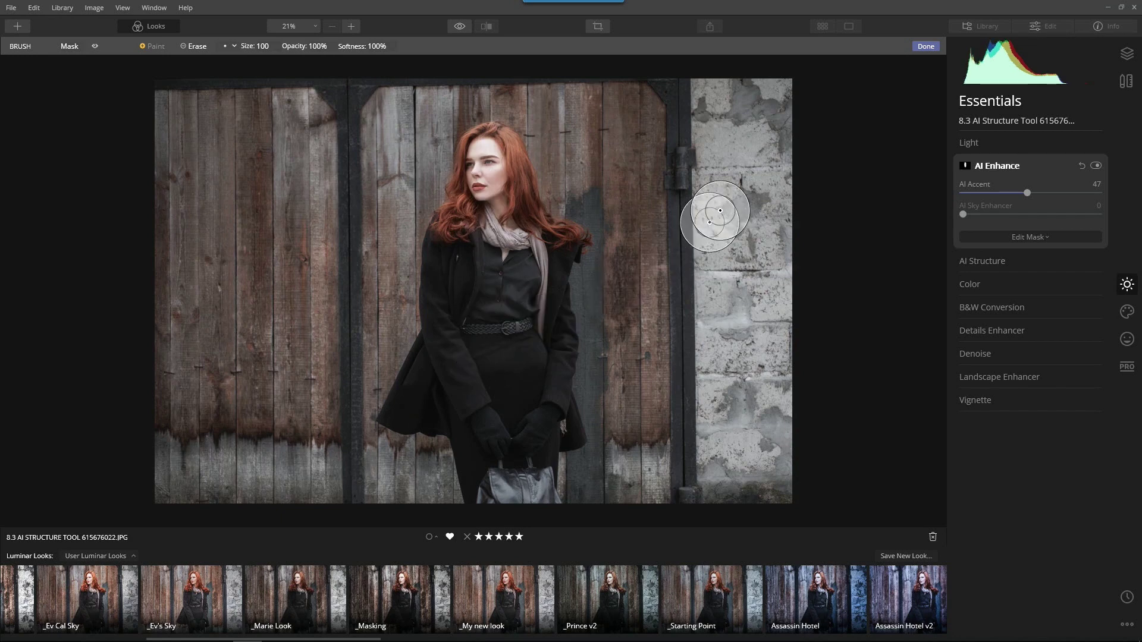
pyautogui.moveTo(397, 77); pyautogui.dragTo(380, 84)
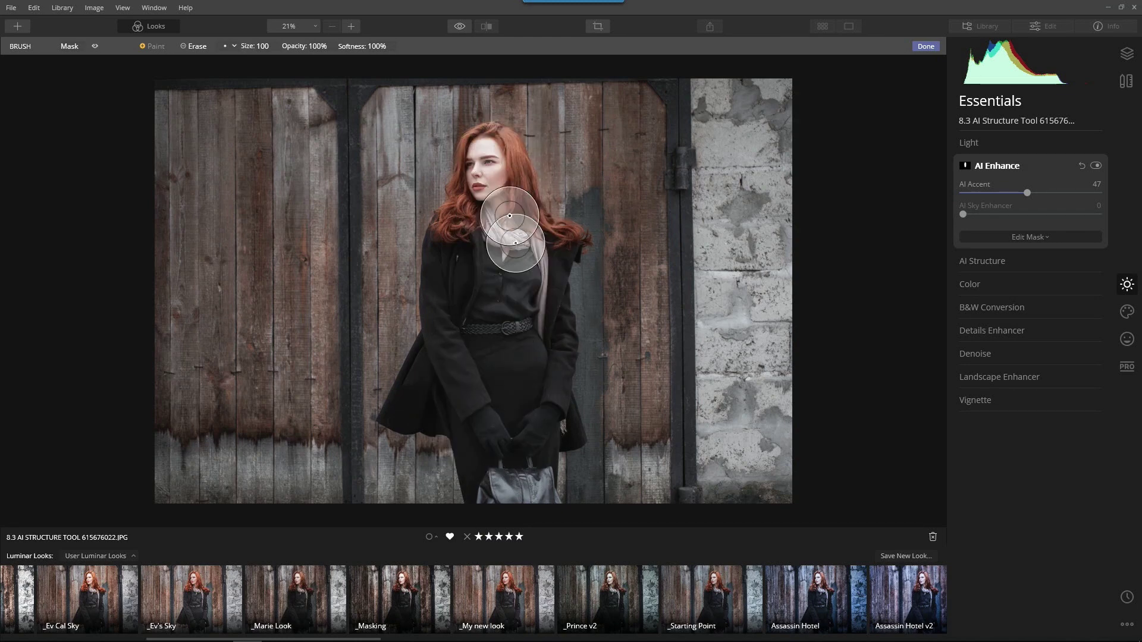
pyautogui.click(95, 46)
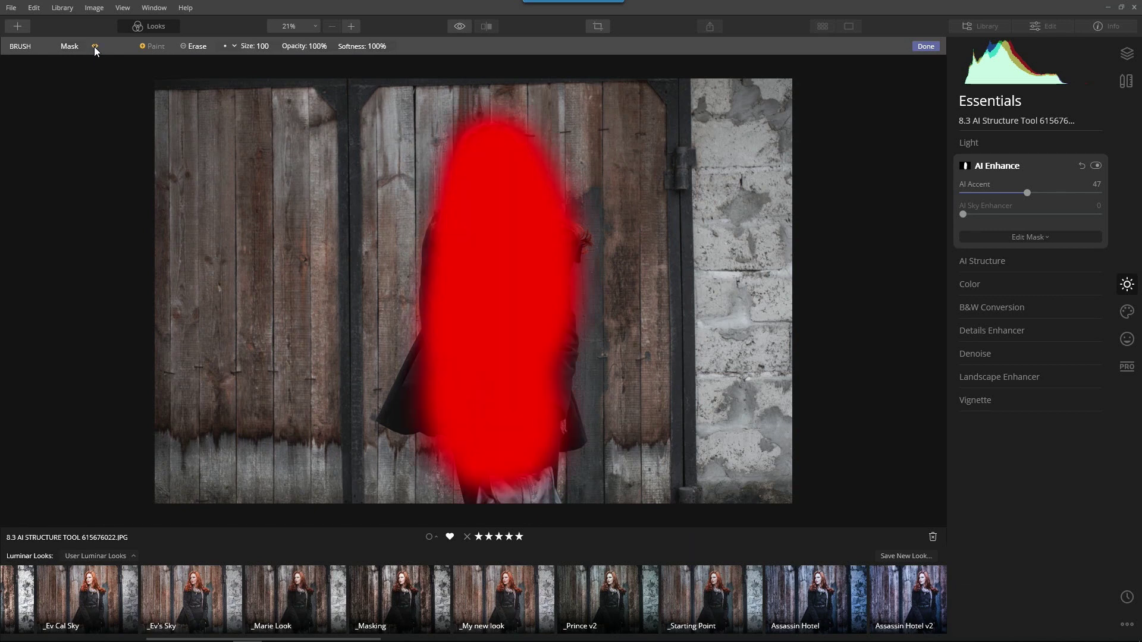
pyautogui.click(94, 46)
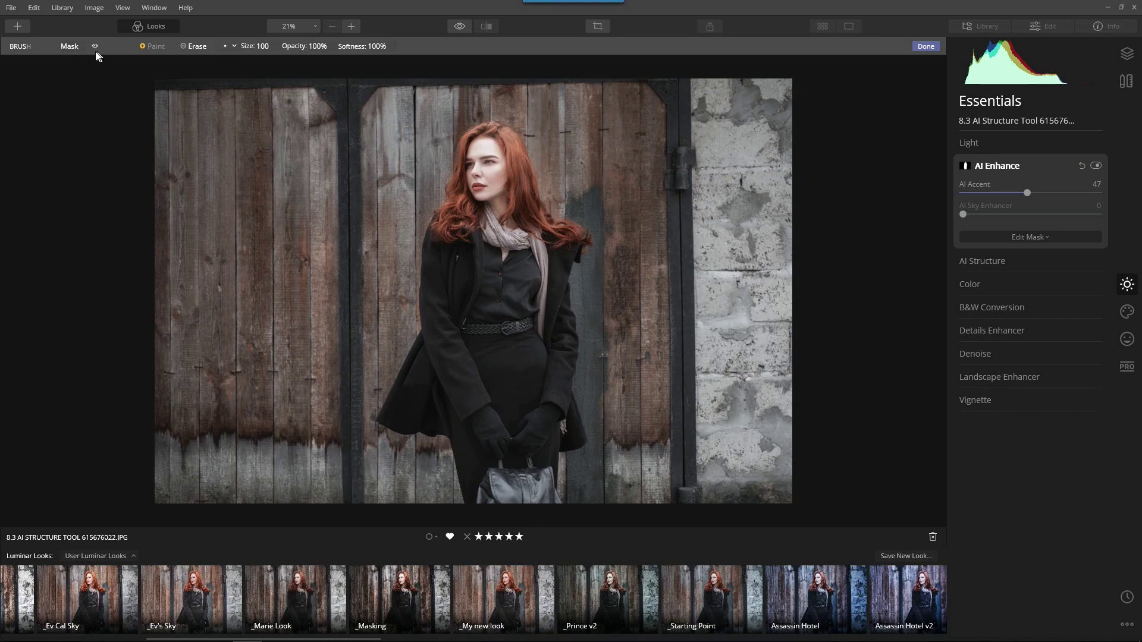
pyautogui.click(926, 47)
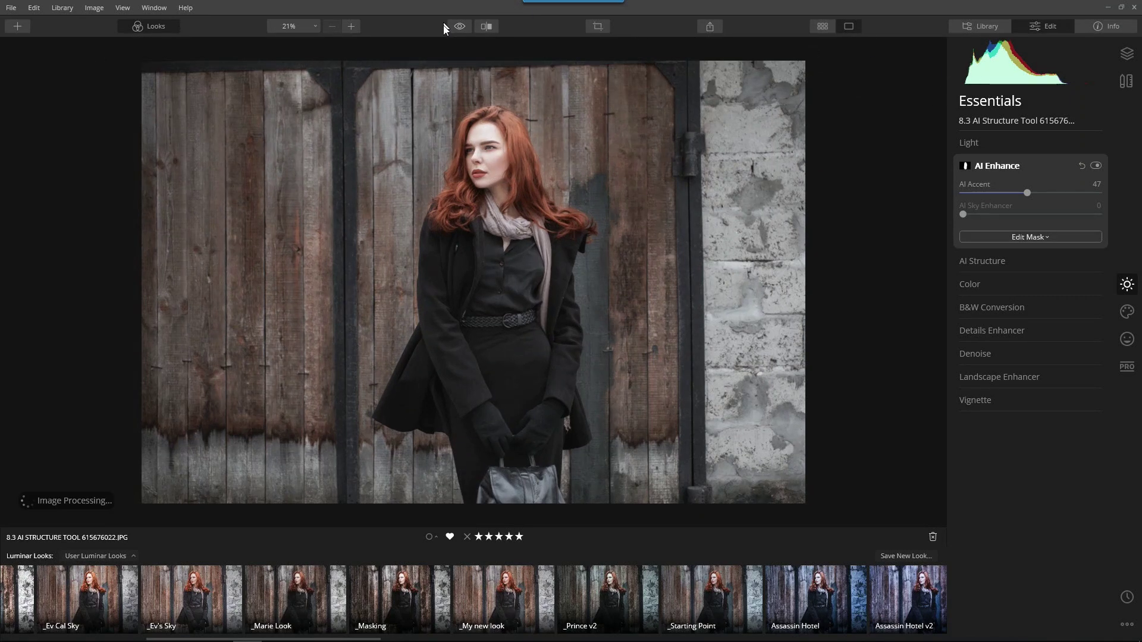
pyautogui.click(459, 27)
pyautogui.click(458, 27)
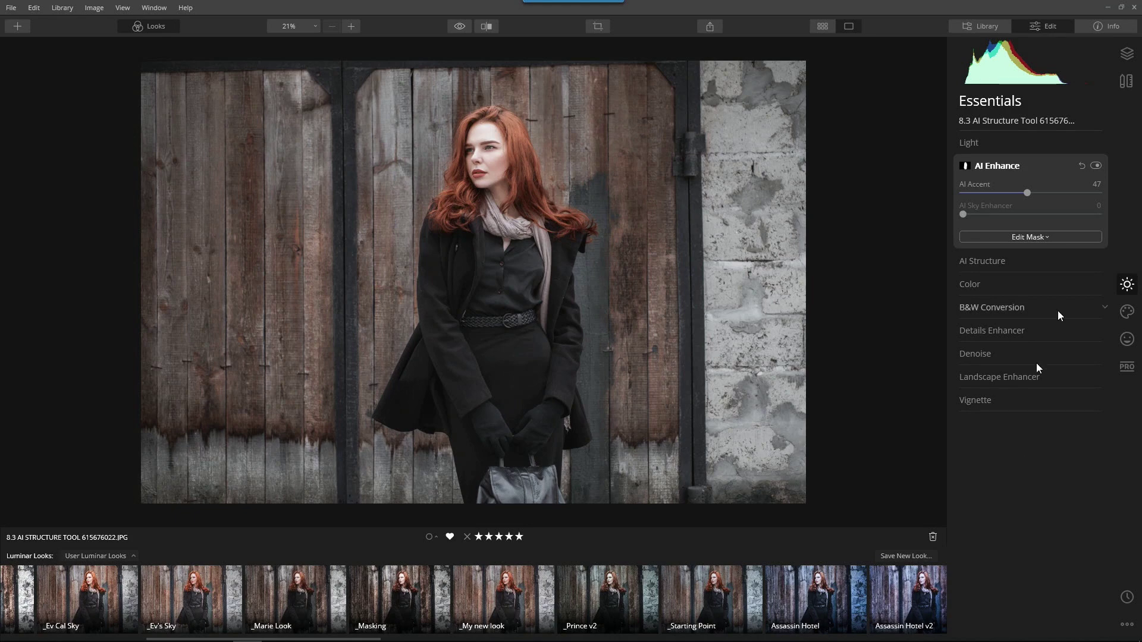
# Add a new adjustment layer above the portrait's base layer.
pyautogui.click(1126, 56)
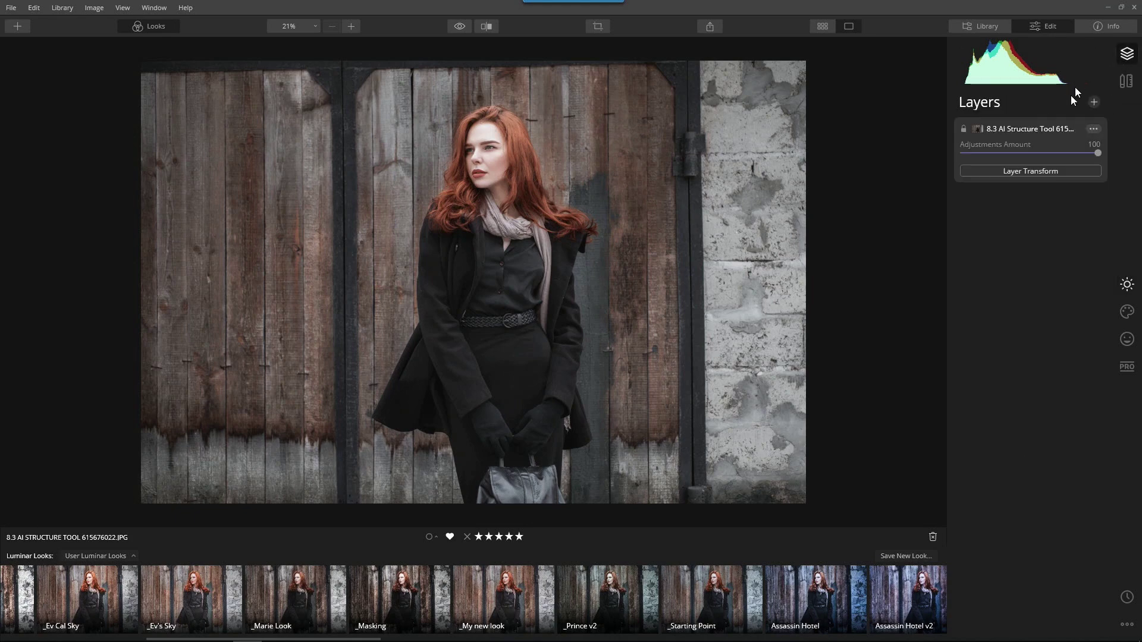
pyautogui.click(1094, 104)
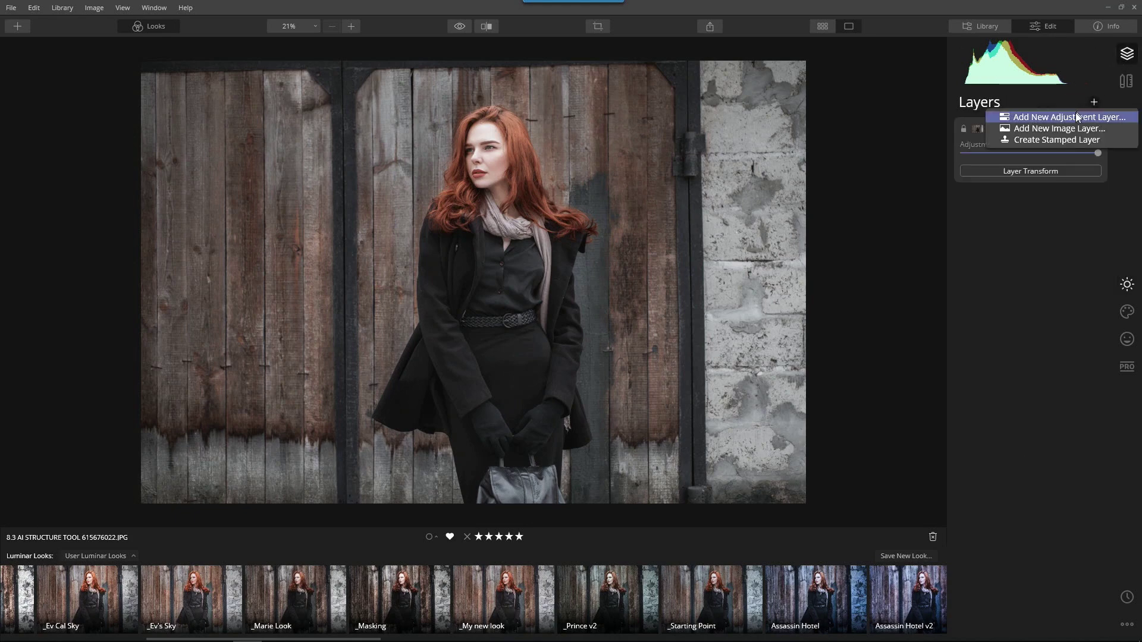
pyautogui.click(1076, 115)
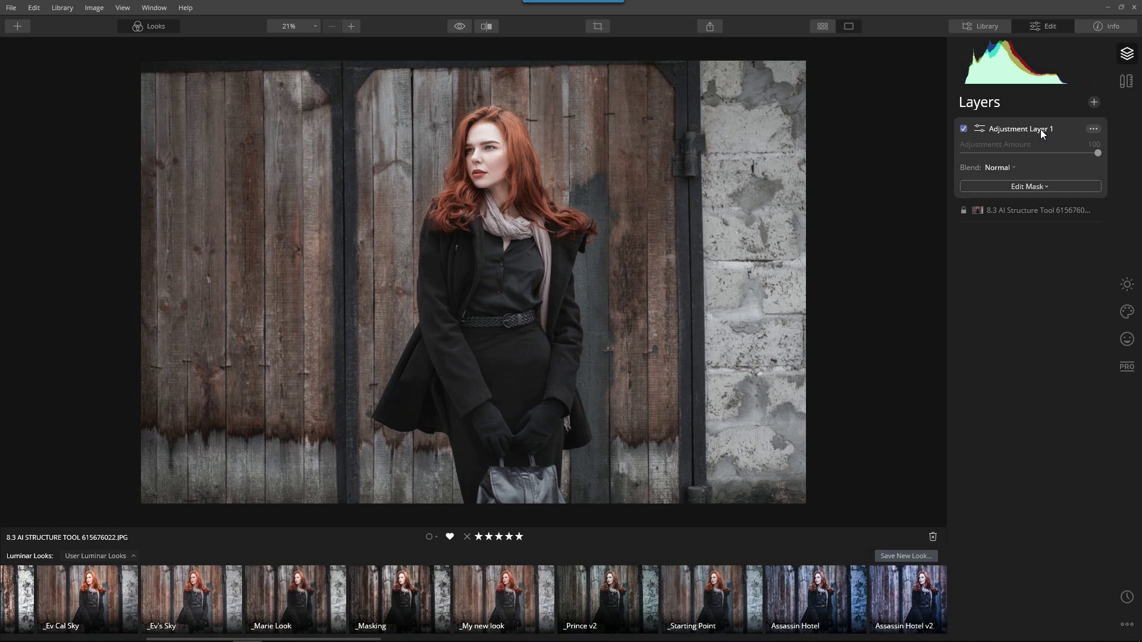
# Rename the new adjustment layer as "Looks".
pyautogui.click(1097, 129)
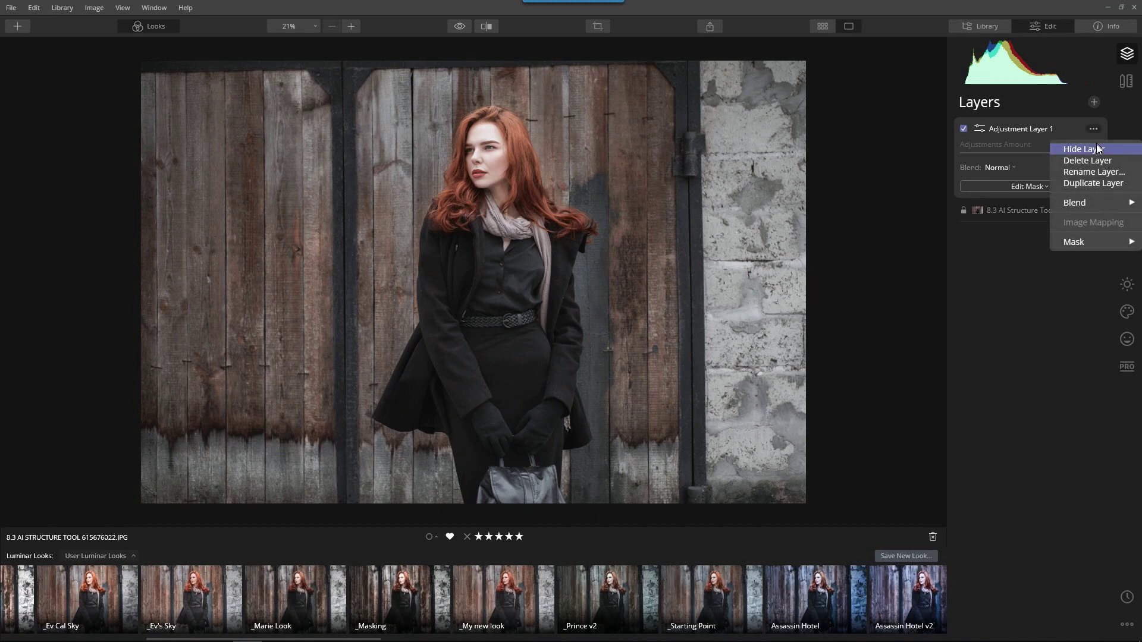
pyautogui.click(1098, 174)
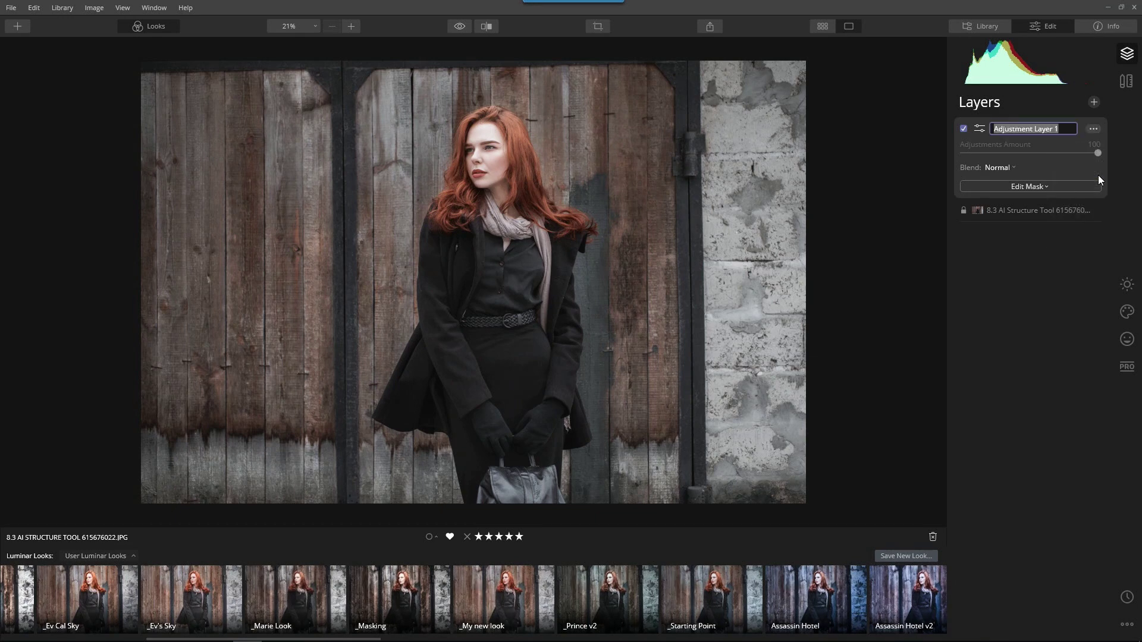
pyautogui.write('Looks')
pyautogui.press('Return')
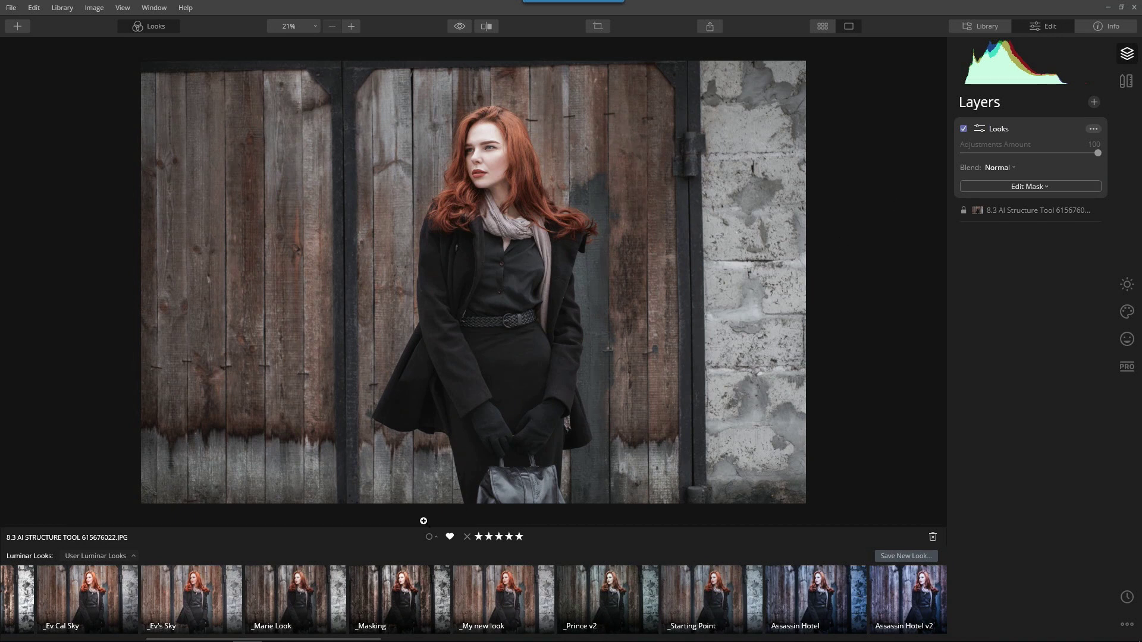
# Apply the _Masking user look to the Looks layer and compare it with the base layer alone.
pyautogui.click(410, 584)
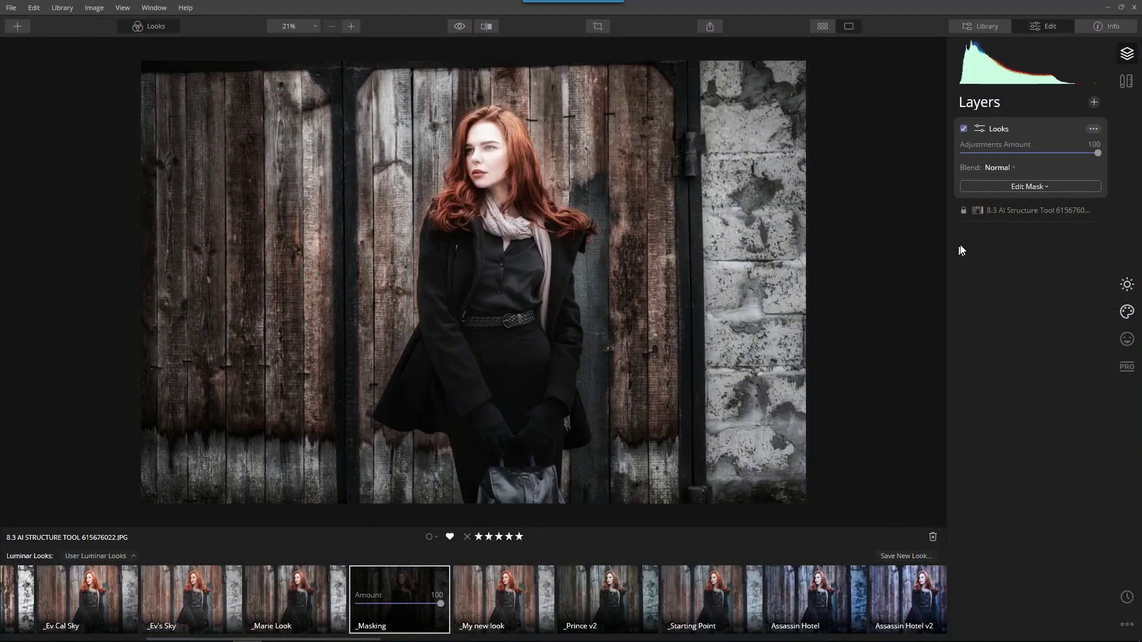
pyautogui.click(1000, 209)
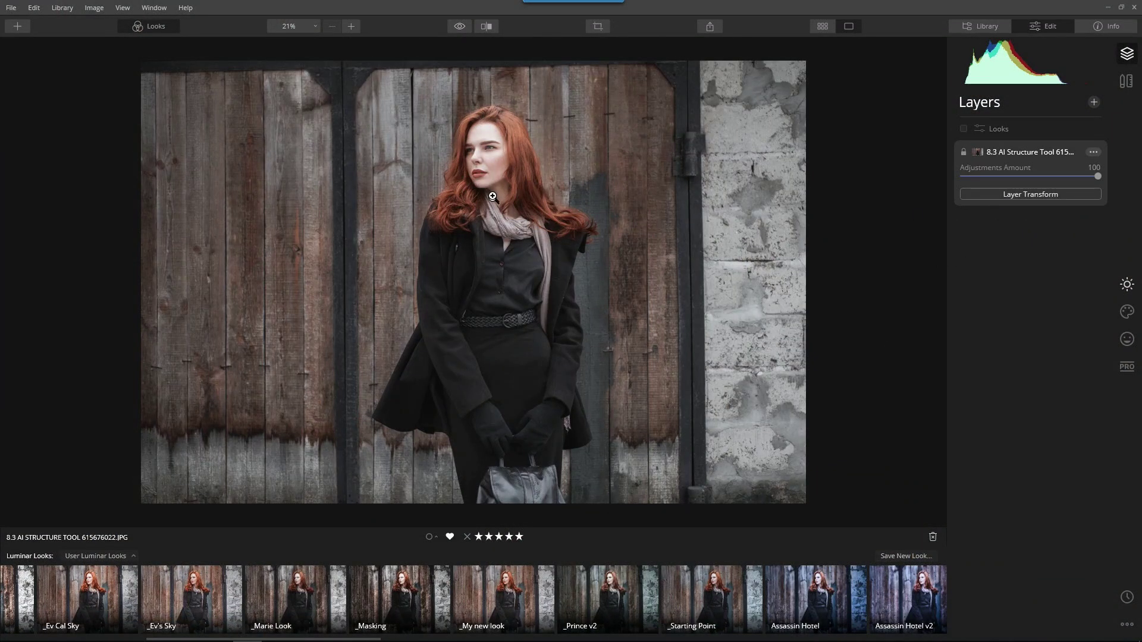
pyautogui.click(1004, 128)
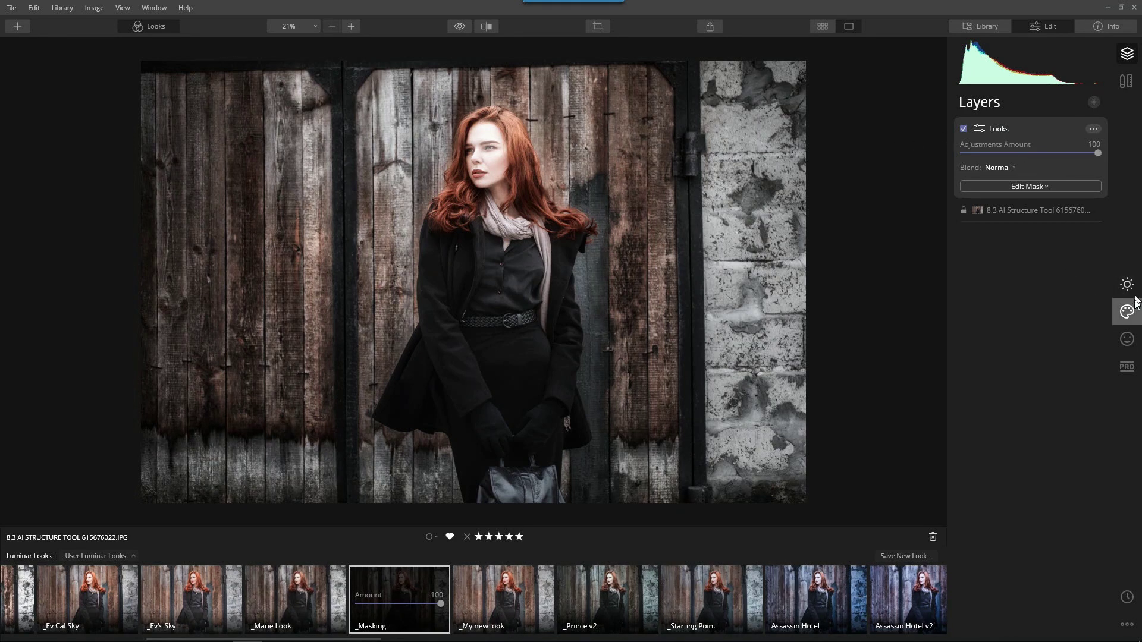
# Review the Essentials and Creative tools used by the look and compare the photo with Dramatic off and on.
pyautogui.click(1120, 281)
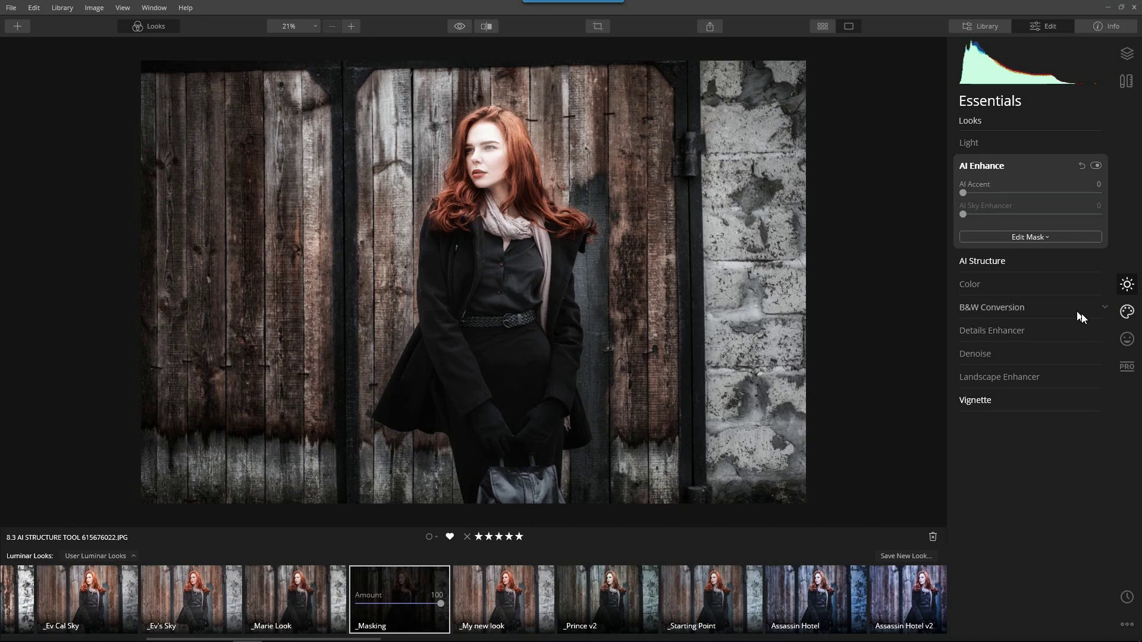
pyautogui.click(992, 168)
pyautogui.click(1127, 311)
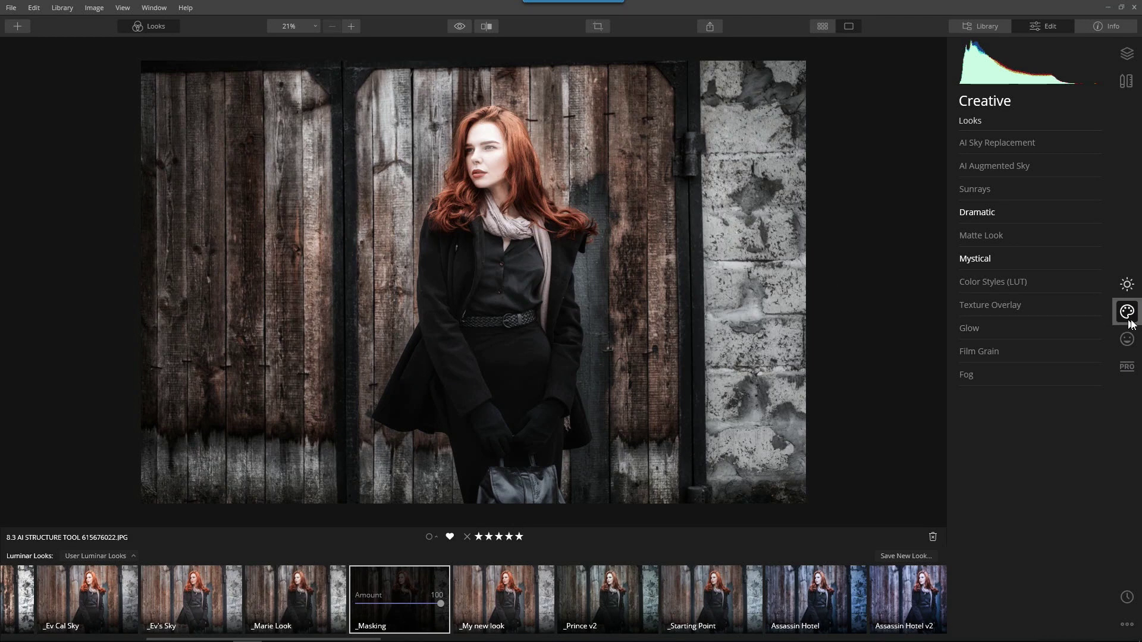
pyautogui.click(1127, 286)
pyautogui.click(1133, 312)
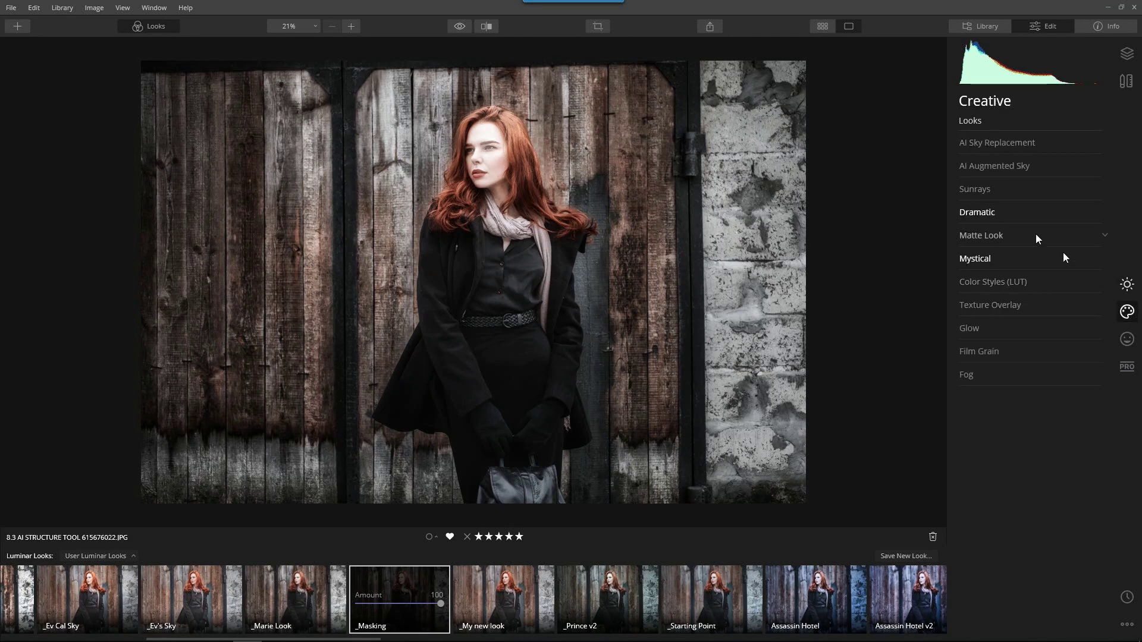
pyautogui.click(987, 212)
pyautogui.click(1096, 213)
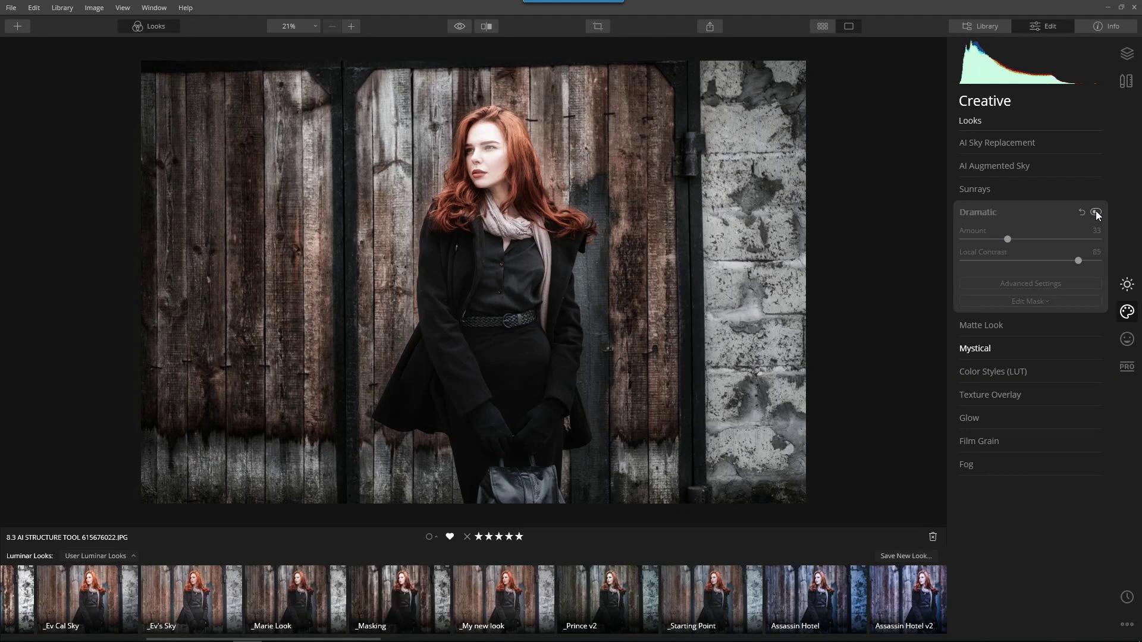
pyautogui.click(1096, 213)
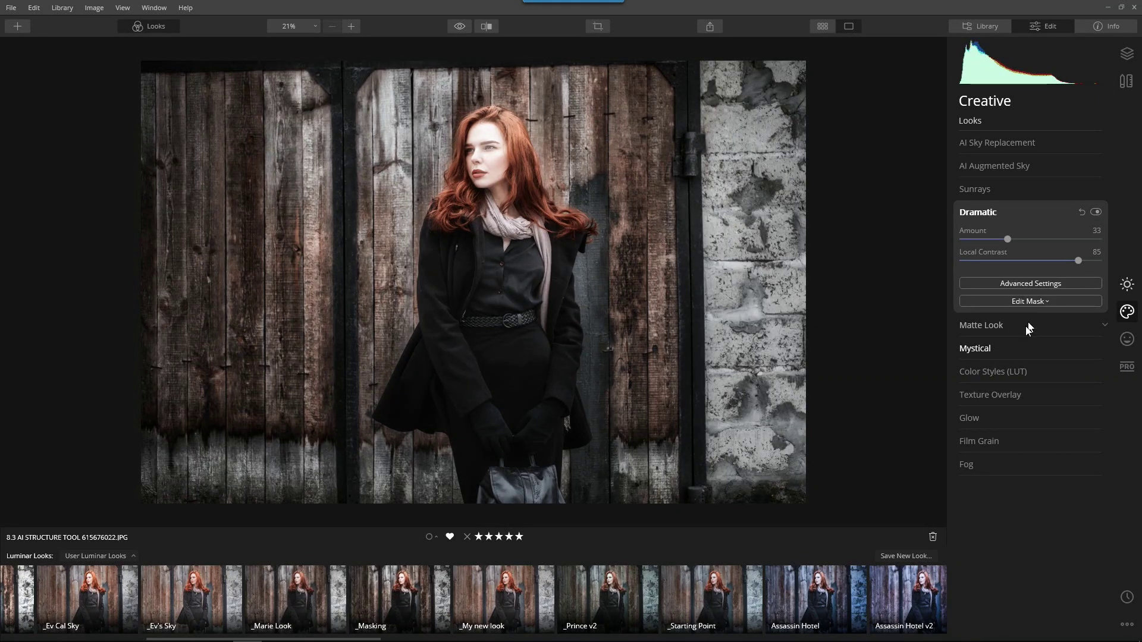
# Compare the portrait with the Mystical effect off and on.
pyautogui.click(997, 347)
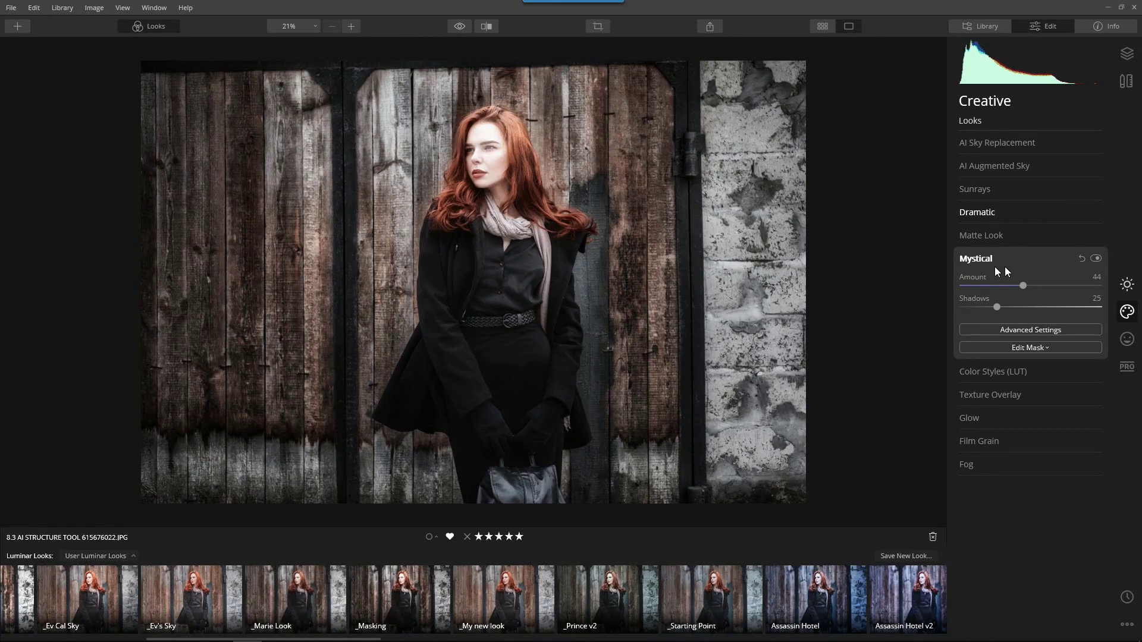
pyautogui.click(1097, 258)
pyautogui.click(1096, 258)
pyautogui.click(1096, 258)
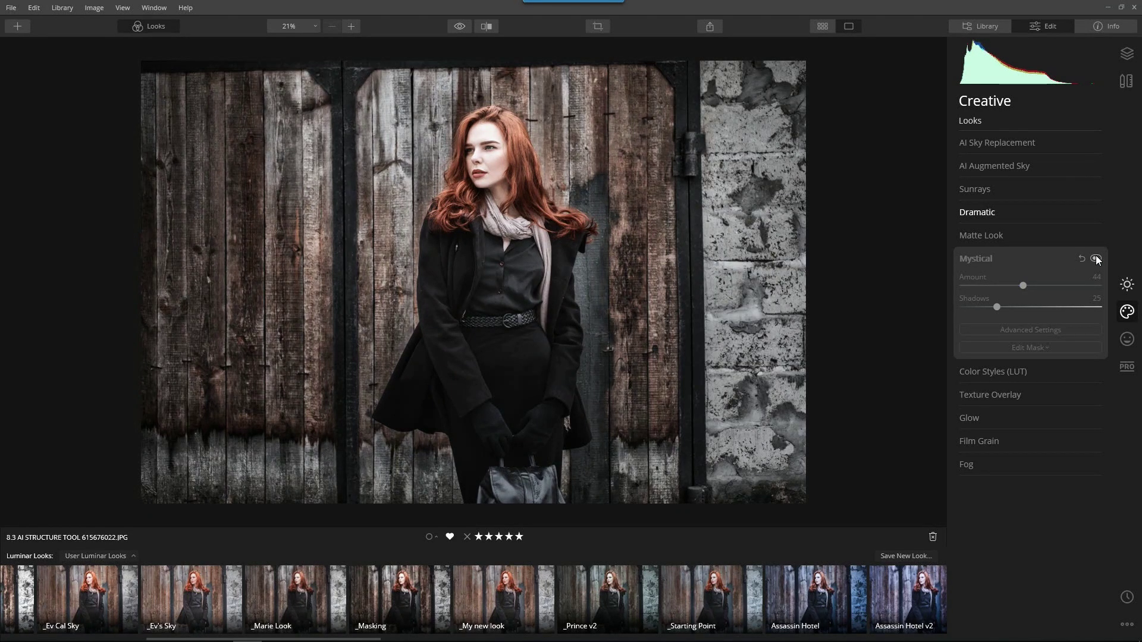
pyautogui.click(1096, 258)
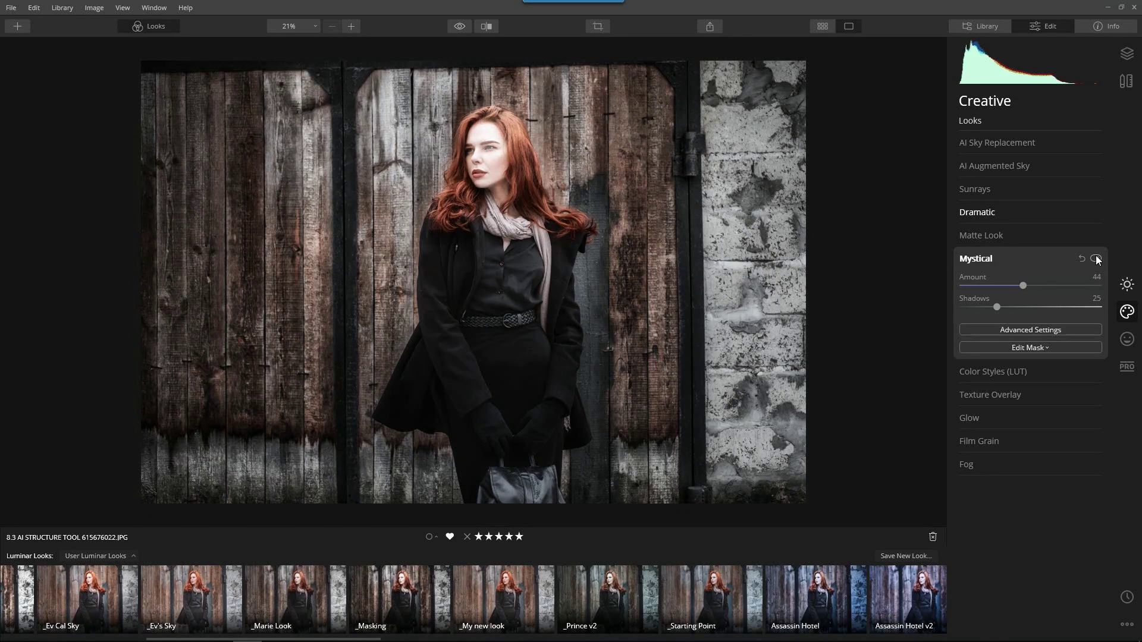
# Erase the Dramatic effect from the woman's face with a brush mask at 50% opacity.
pyautogui.click(984, 212)
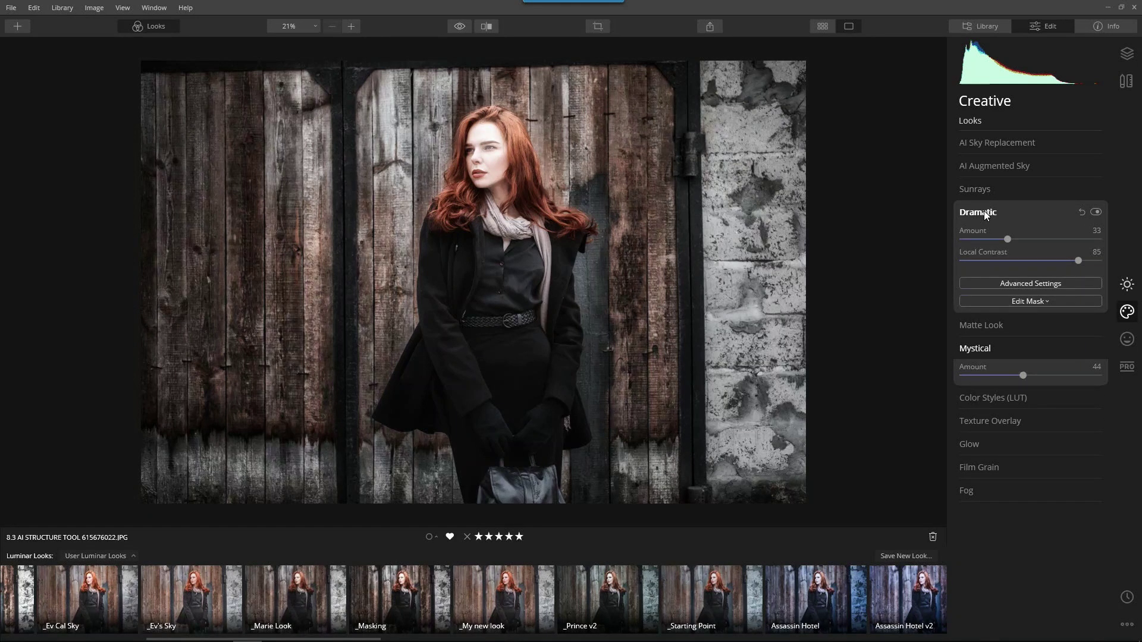
pyautogui.click(1028, 304)
pyautogui.click(1012, 317)
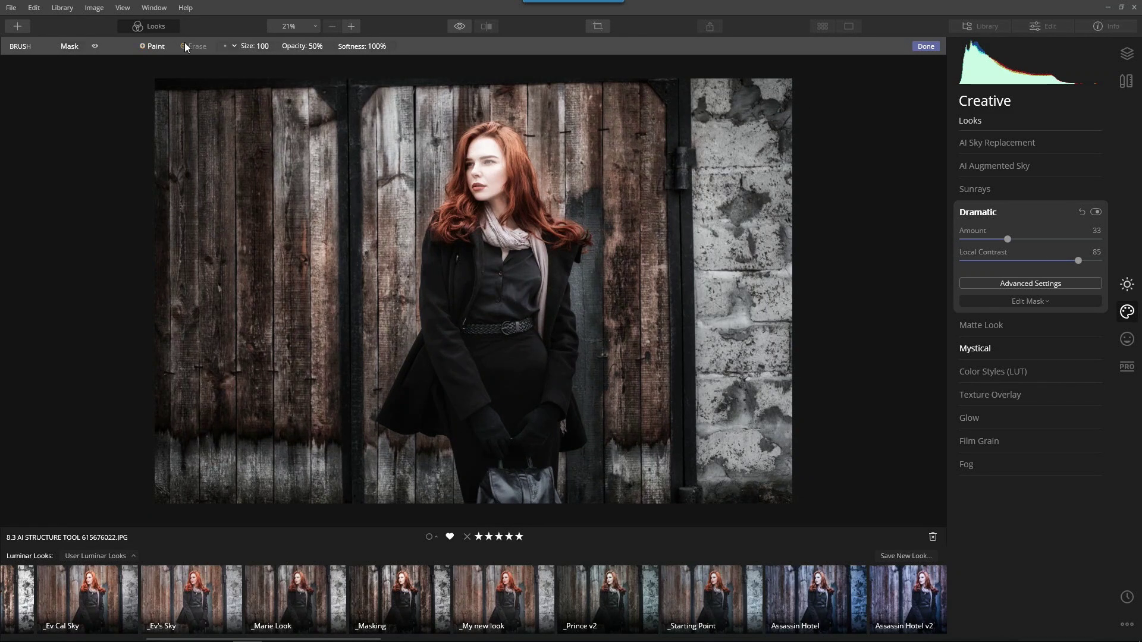
pyautogui.click(487, 176)
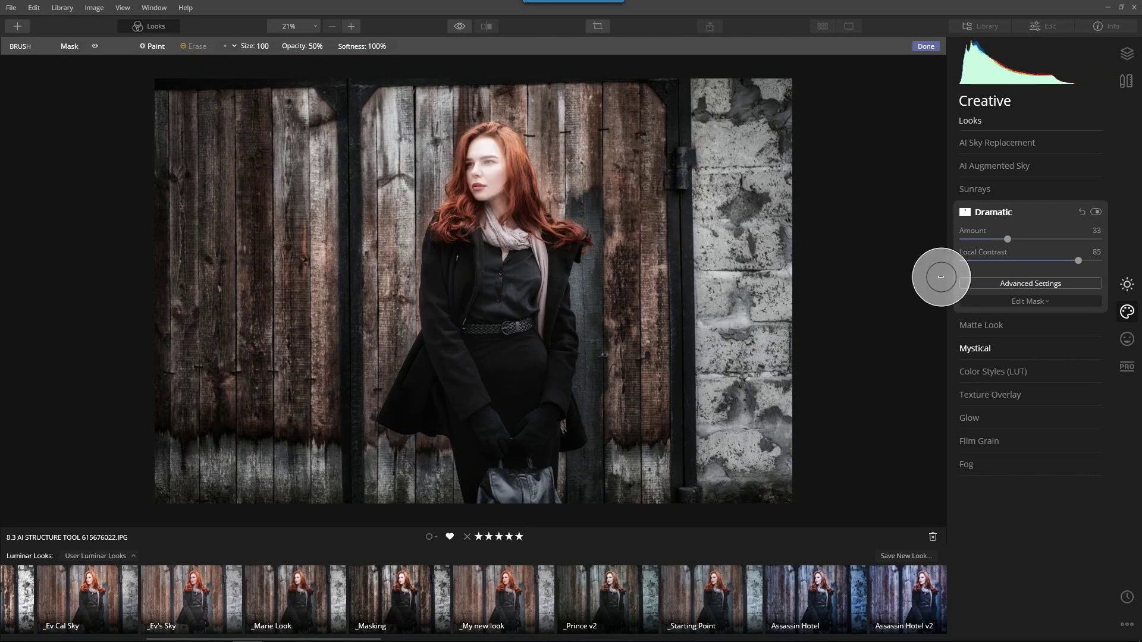
pyautogui.click(926, 47)
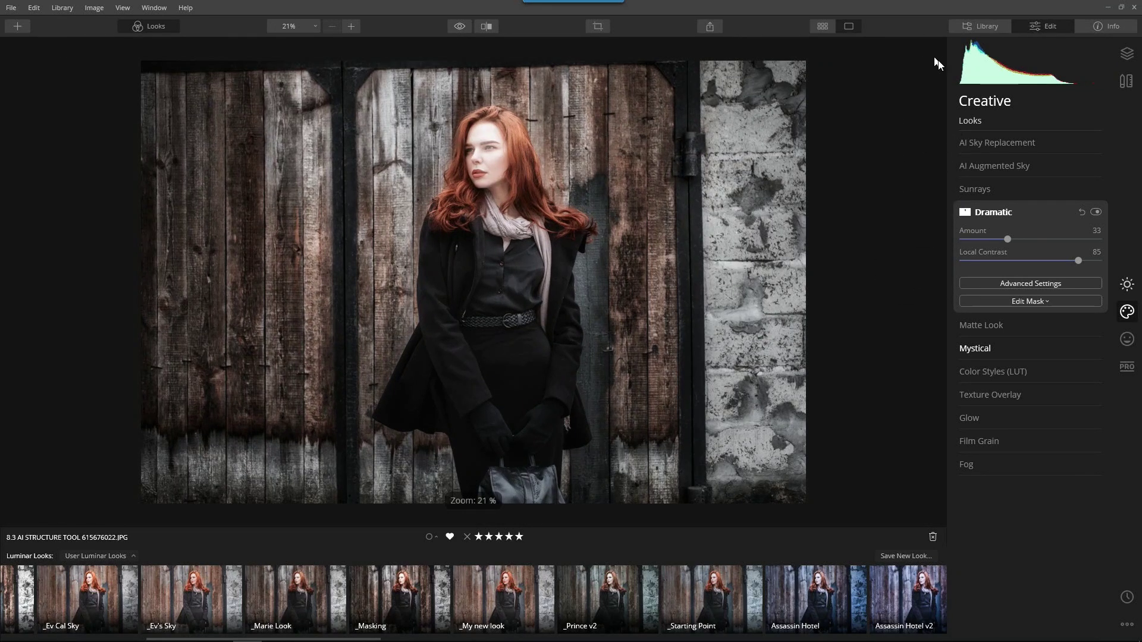
# Erase the Looks layer from the woman's face and hair with a brush layer mask and check the mask overlay.
pyautogui.click(1121, 56)
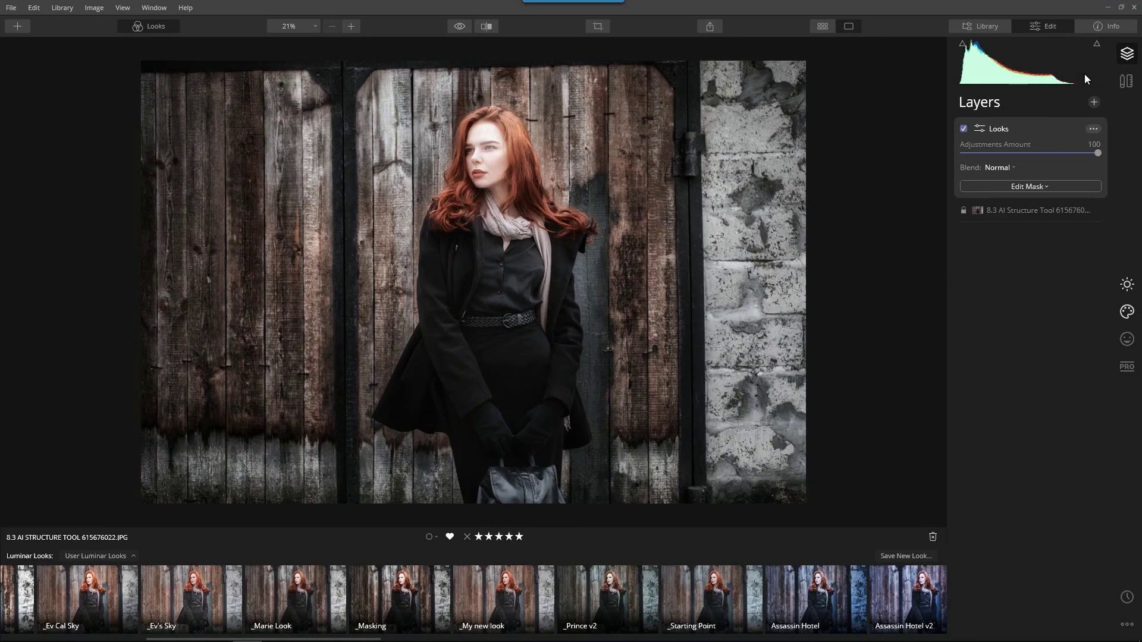
pyautogui.click(1041, 187)
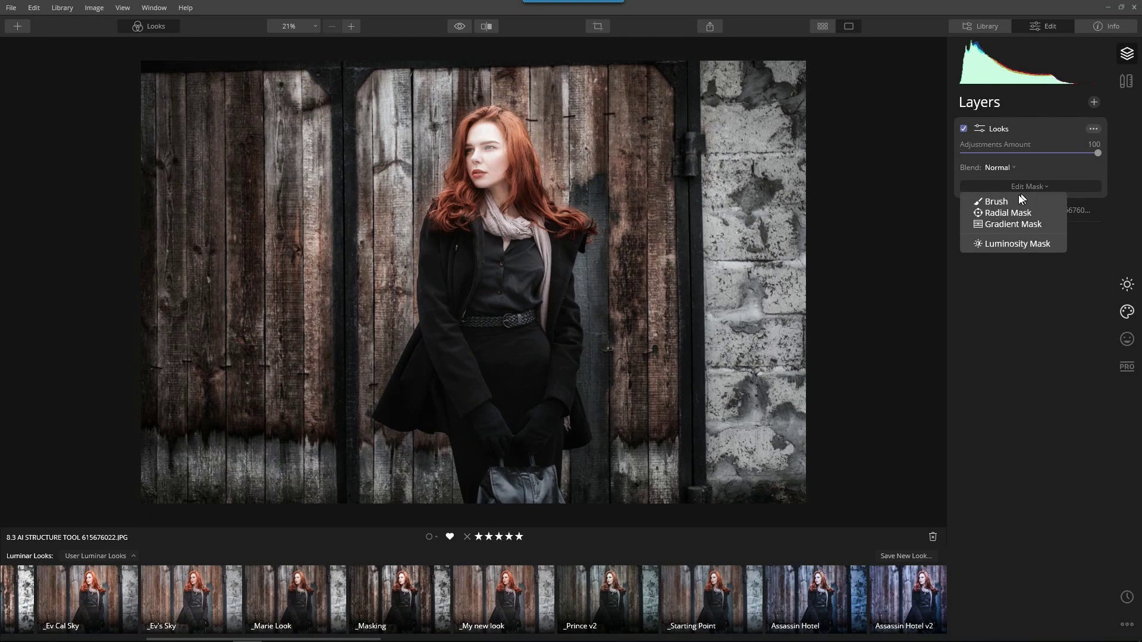
pyautogui.click(1005, 202)
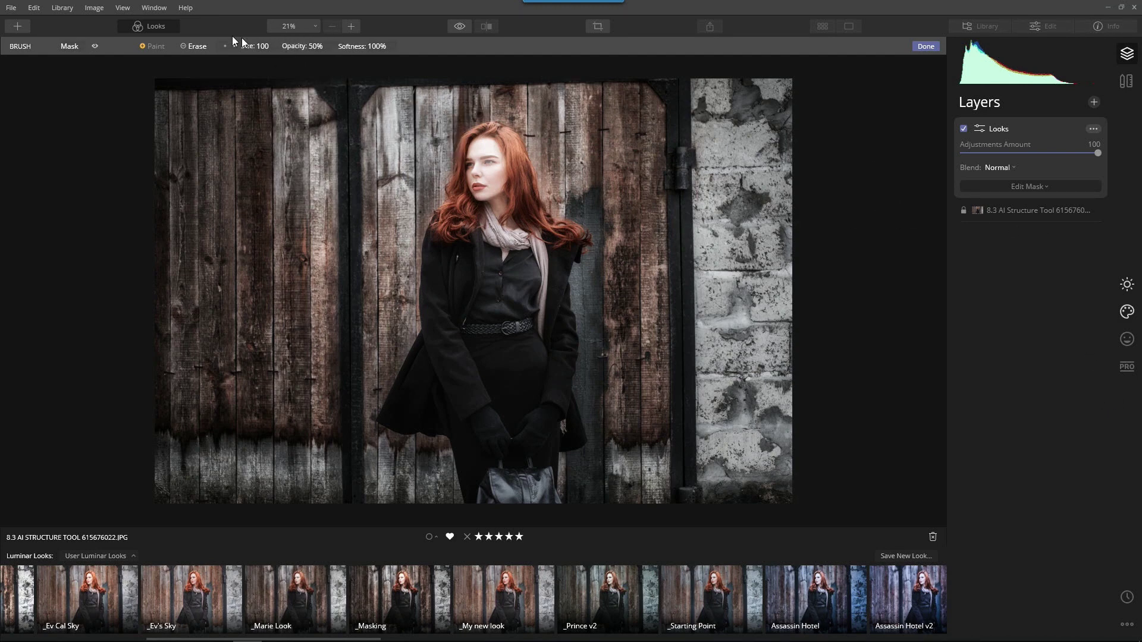
pyautogui.click(191, 46)
pyautogui.moveTo(544, 196)
pyautogui.mouseDown()
pyautogui.moveTo(475, 156)
pyautogui.moveTo(476, 203)
pyautogui.moveTo(481, 156)
pyautogui.moveTo(491, 219)
pyautogui.moveTo(483, 154)
pyautogui.moveTo(486, 201)
pyautogui.moveTo(571, 266)
pyautogui.moveTo(494, 176)
pyautogui.moveTo(526, 220)
pyautogui.mouseUp()
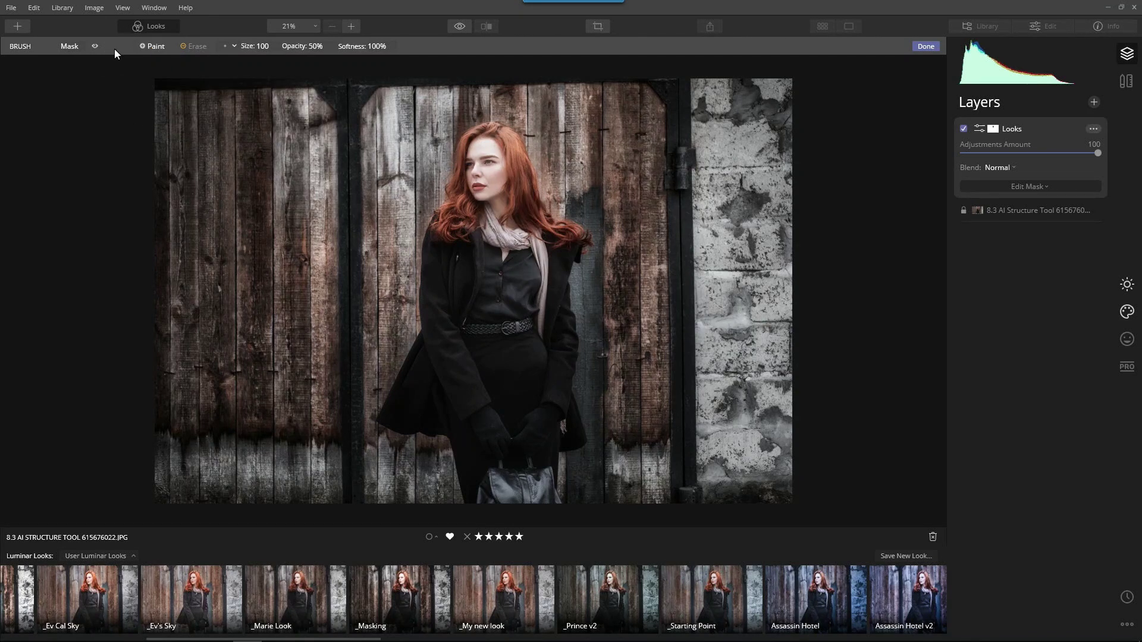
pyautogui.click(94, 47)
pyautogui.click(91, 46)
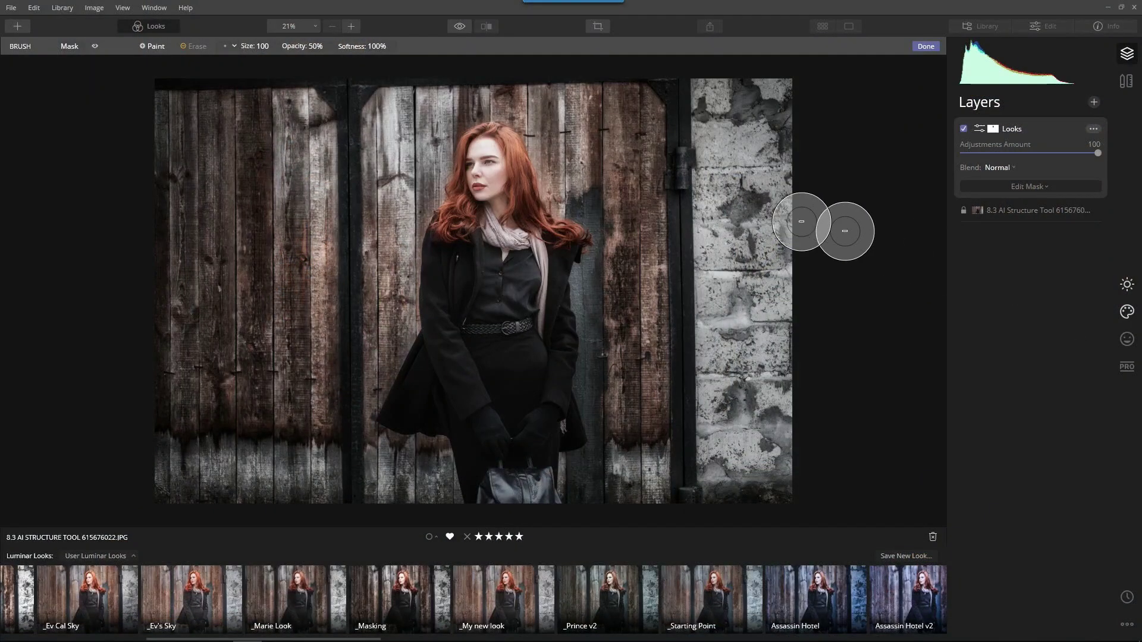
# Compare the portrait before and after the edits, examine the woman and the stone wall, and finish the layer mask.
pyautogui.click(454, 27)
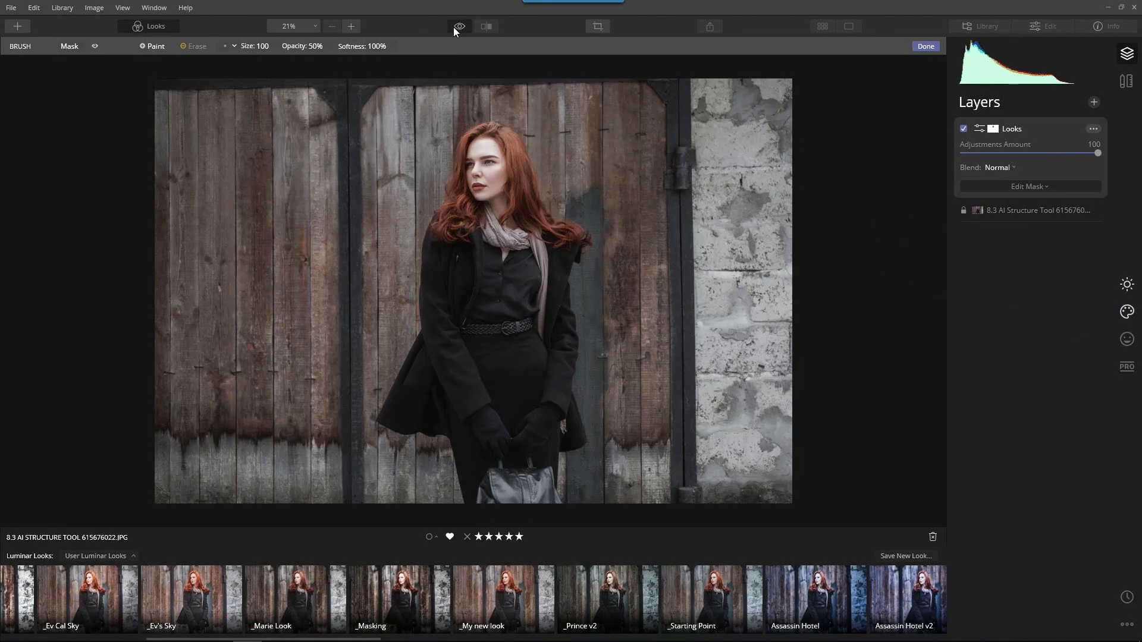
pyautogui.click(454, 27)
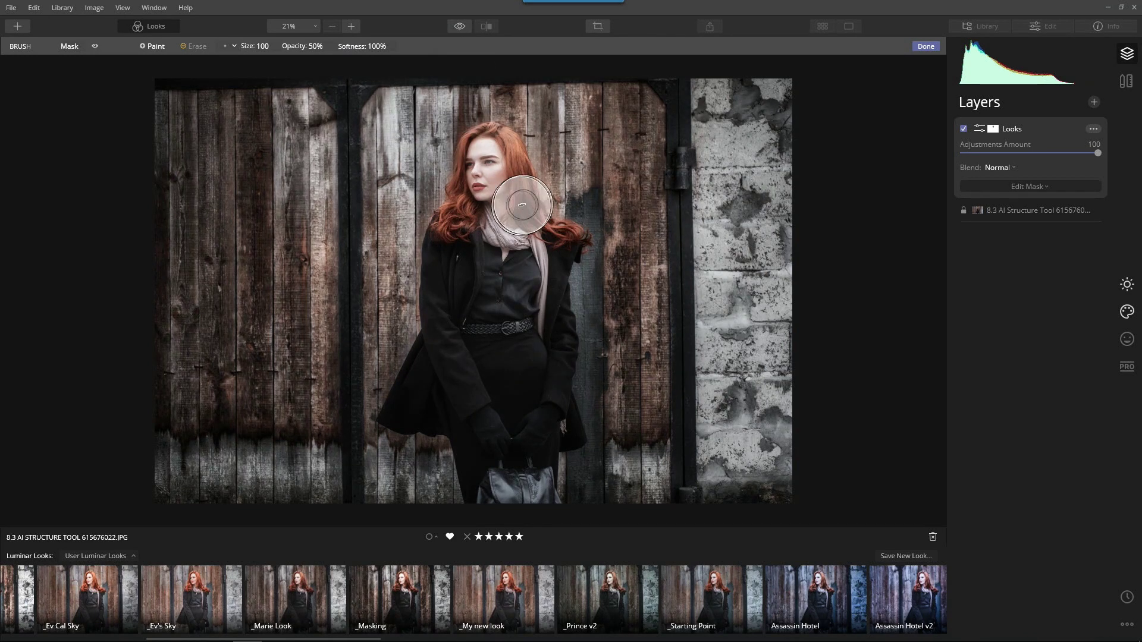
pyautogui.moveTo(517, 158)
pyautogui.mouseDown()
pyautogui.moveTo(408, 204)
pyautogui.moveTo(503, 140)
pyautogui.moveTo(484, 153)
pyautogui.moveTo(505, 205)
pyautogui.moveTo(500, 158)
pyautogui.moveTo(543, 255)
pyautogui.mouseUp()
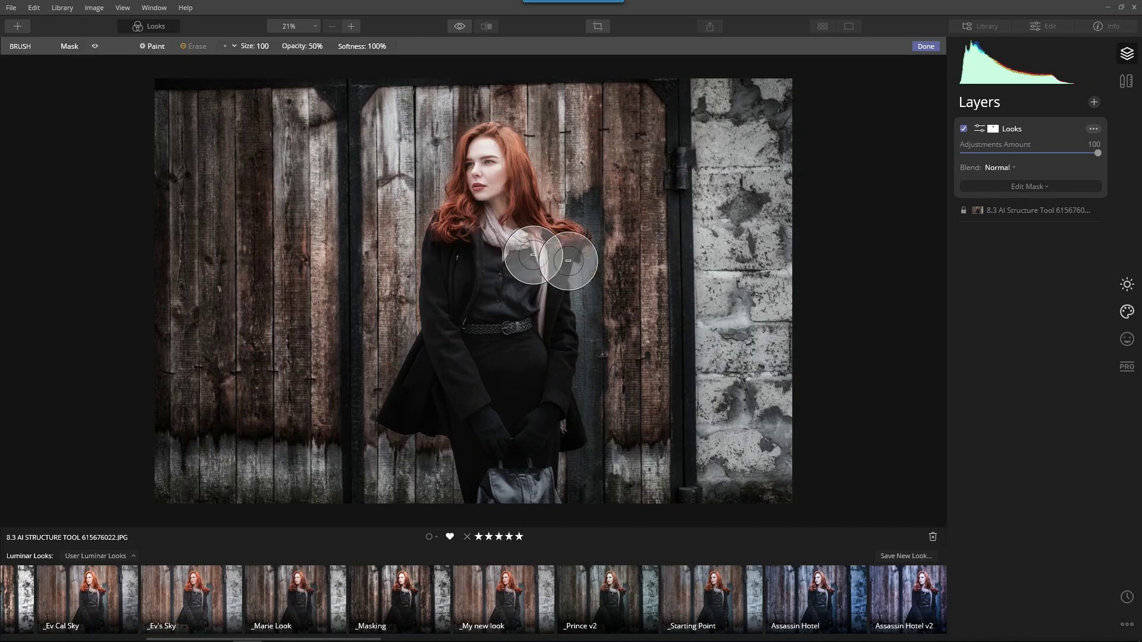
pyautogui.moveTo(777, 136)
pyautogui.mouseDown()
pyautogui.moveTo(735, 121)
pyautogui.moveTo(735, 423)
pyautogui.moveTo(748, 127)
pyautogui.moveTo(761, 413)
pyautogui.mouseUp()
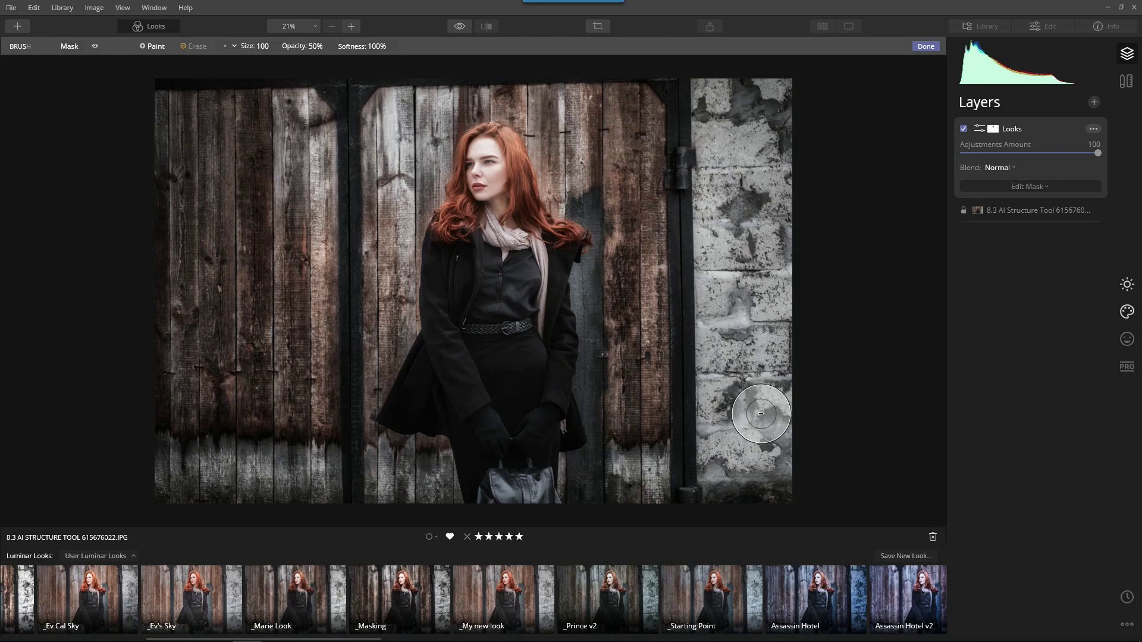
pyautogui.click(924, 47)
# Set the bottom Exposure of the Adjustable Gradient to -100 on the Looks layer.
pyautogui.click(1126, 367)
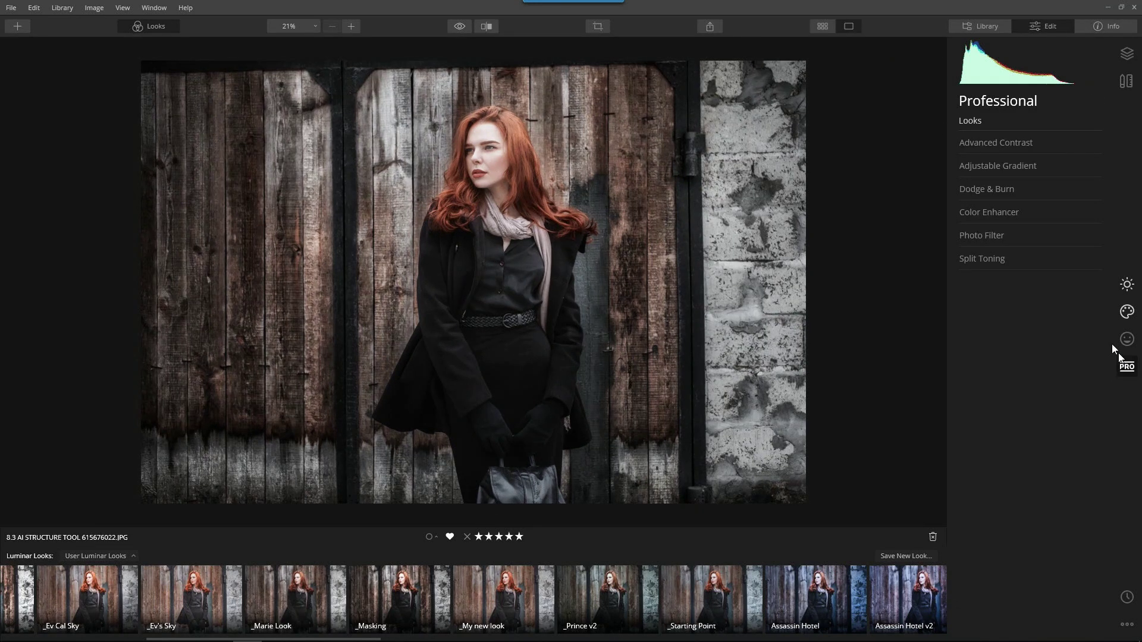
pyautogui.click(1004, 168)
pyautogui.click(1060, 204)
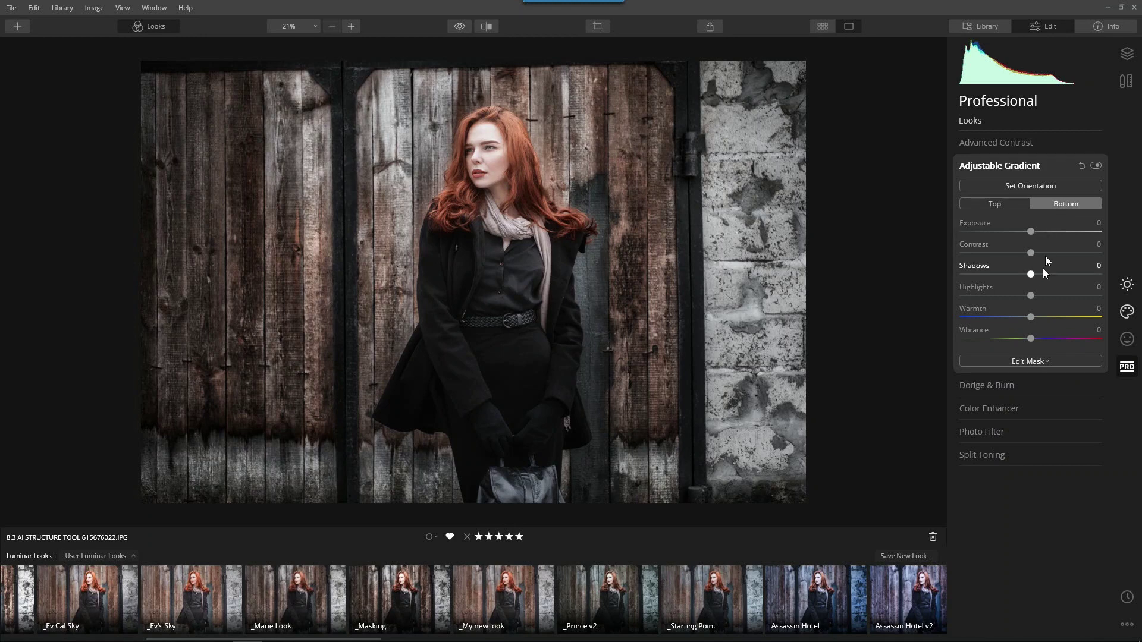
pyautogui.moveTo(1031, 231); pyautogui.dragTo(942, 233)
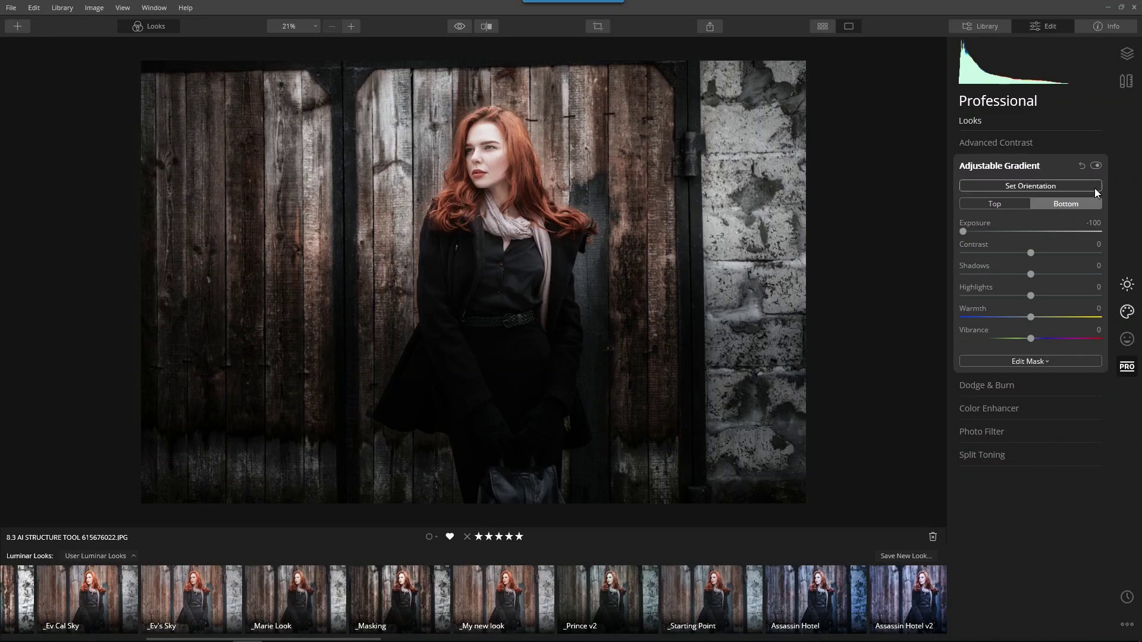
# Orient the gradient at 90° rotation over the stone wall, with Blend 63, Horizontal Shift 81% and Vertical Shift 57%.
pyautogui.click(1052, 187)
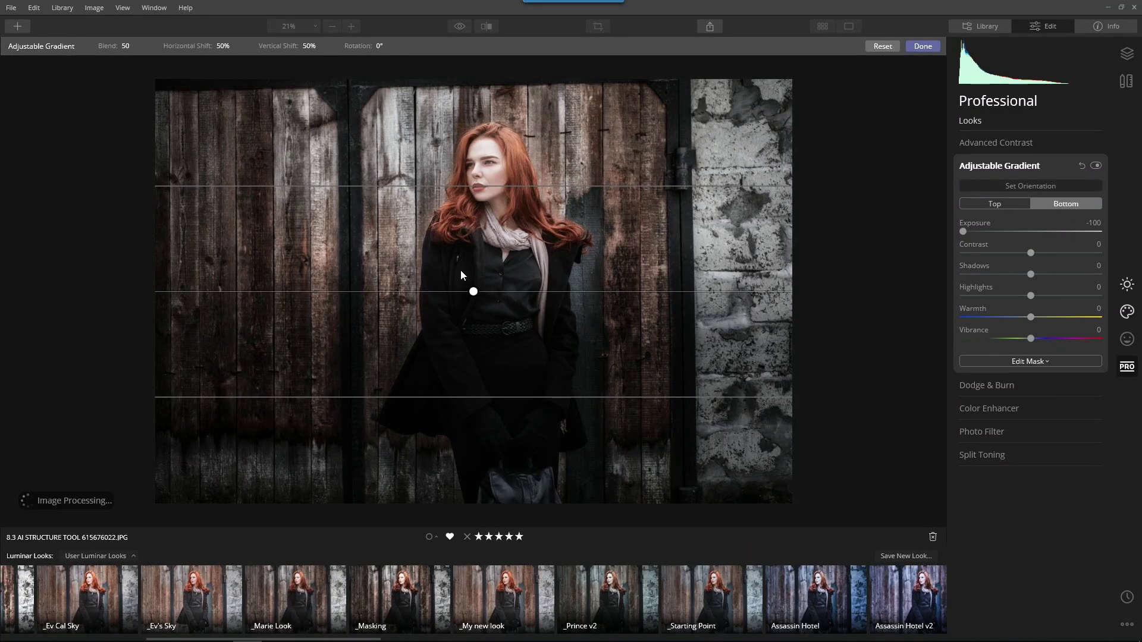
pyautogui.moveTo(455, 294); pyautogui.dragTo(486, 626)
pyautogui.moveTo(473, 291); pyautogui.dragTo(685, 309)
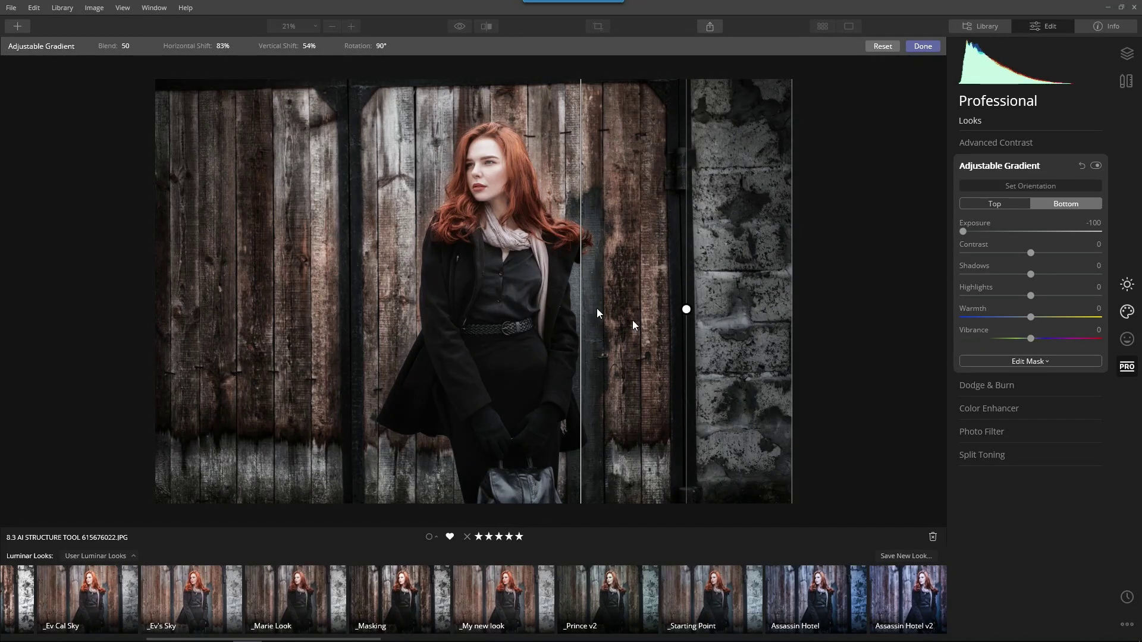
pyautogui.moveTo(686, 309); pyautogui.dragTo(641, 312)
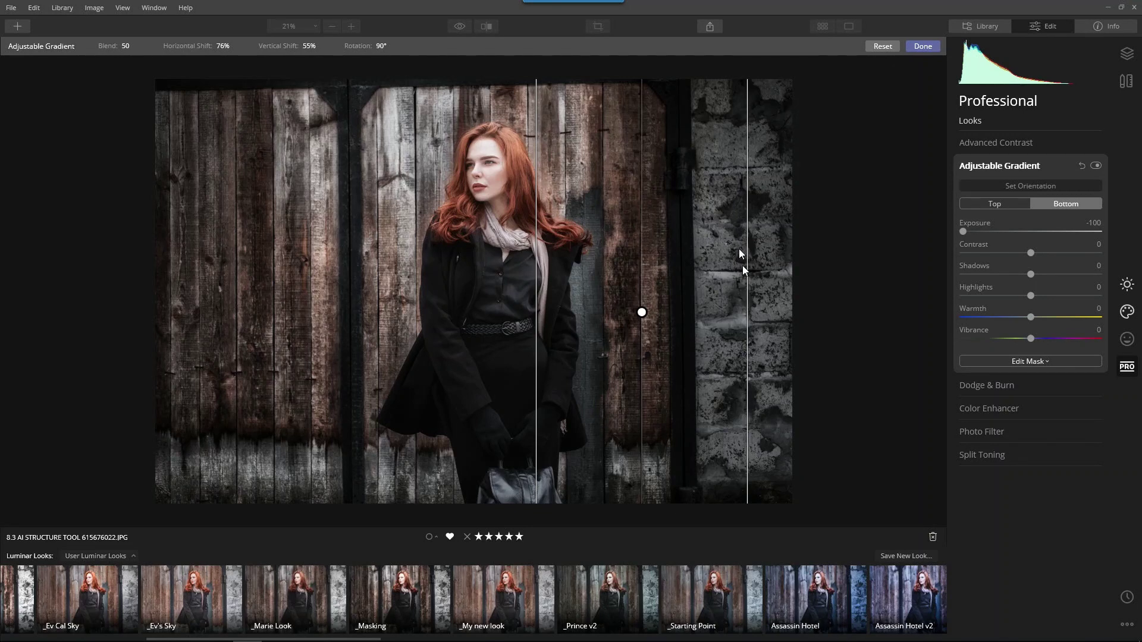
pyautogui.moveTo(642, 313); pyautogui.dragTo(671, 319)
pyautogui.moveTo(750, 312); pyautogui.dragTo(812, 310)
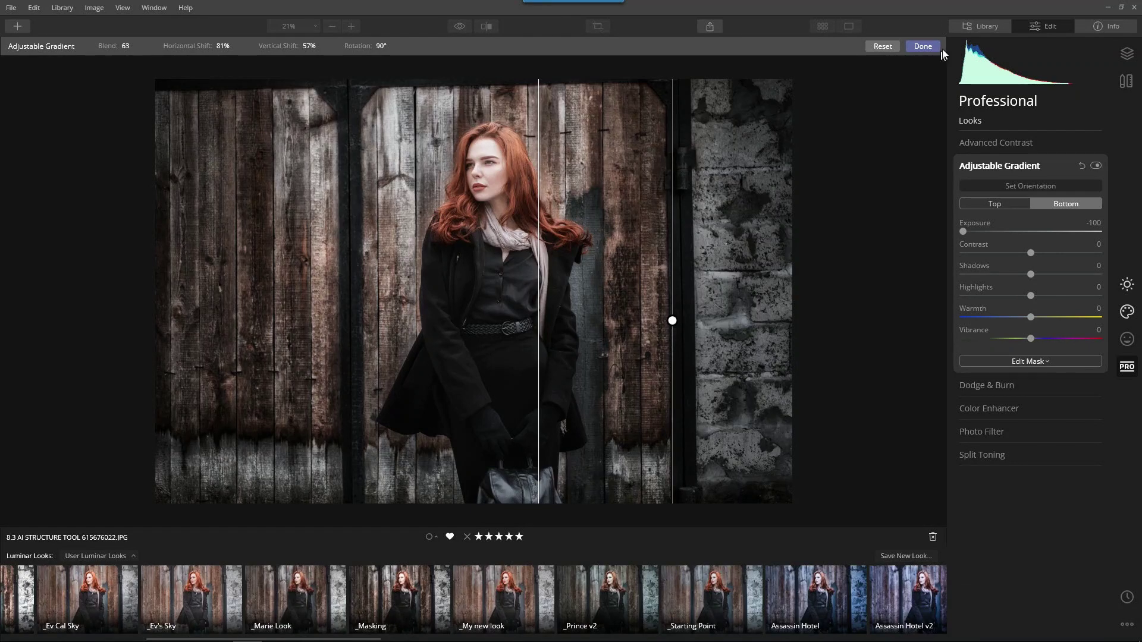
pyautogui.click(913, 48)
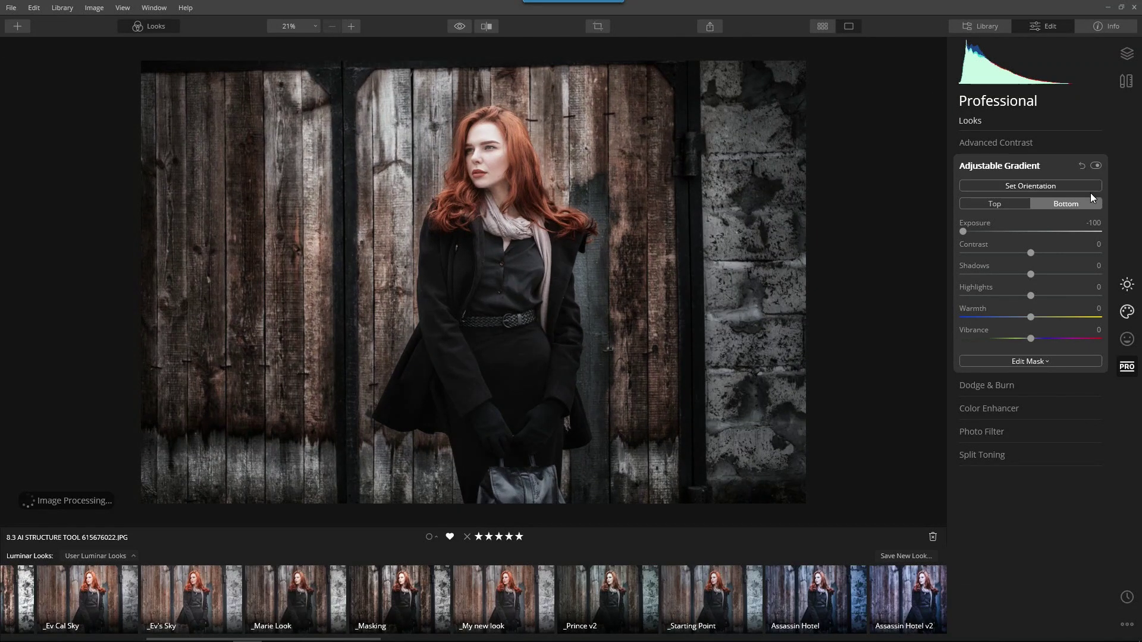
# Compare the portrait with the Adjustable Gradient turned off and on.
pyautogui.click(1097, 166)
pyautogui.click(1097, 166)
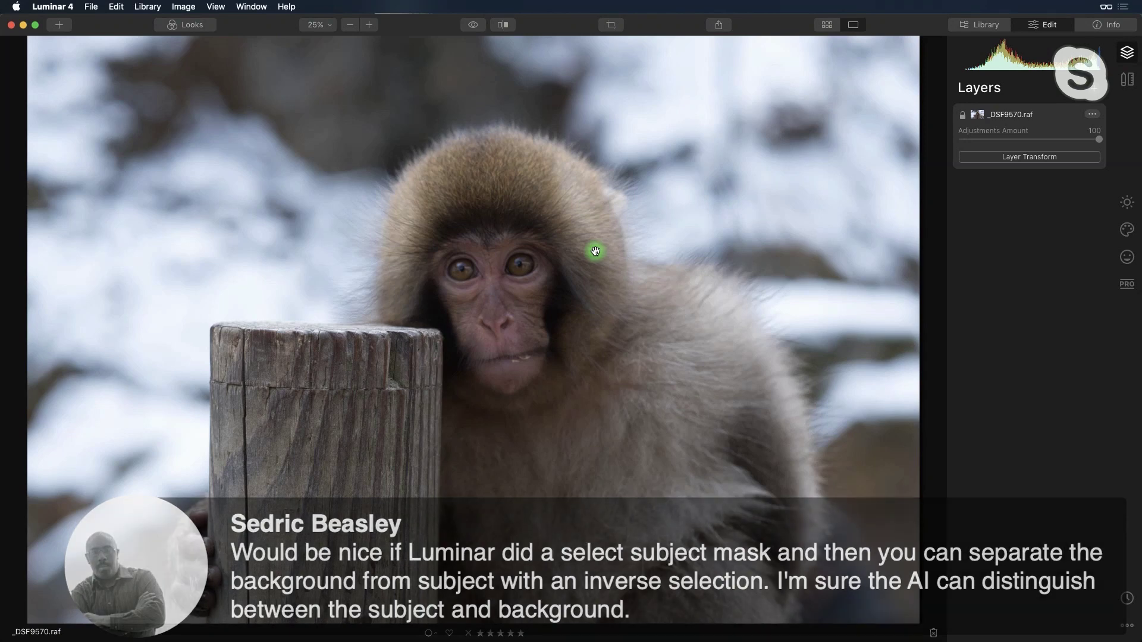
# Set AI Accent to 98 on the base layer of the monkey photo.
pyautogui.moveTo(596, 250)
pyautogui.mouseDown()
pyautogui.moveTo(613, 245)
pyautogui.moveTo(558, 270)
pyautogui.moveTo(561, 232)
pyautogui.moveTo(548, 258)
pyautogui.moveTo(598, 250)
pyautogui.mouseUp()
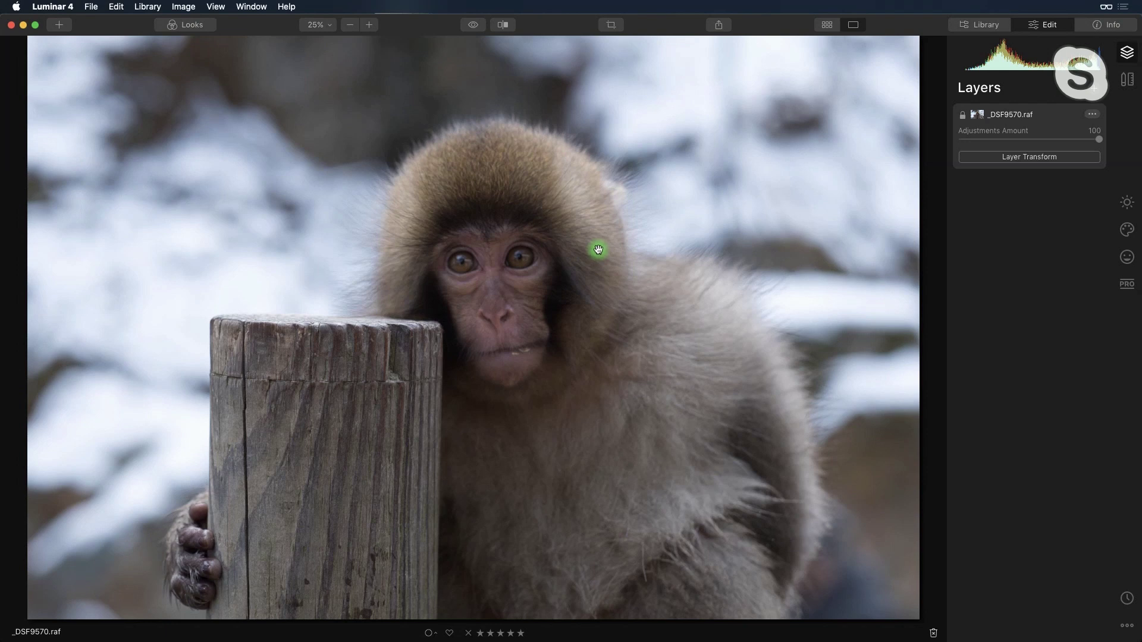
pyautogui.click(1127, 203)
pyautogui.click(1016, 153)
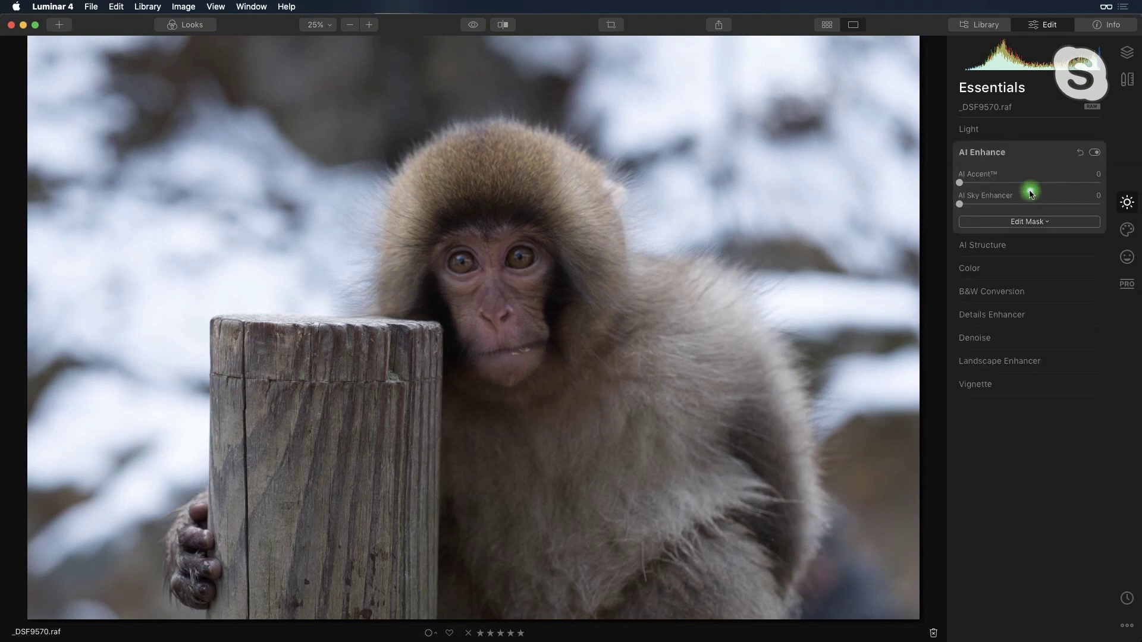
pyautogui.moveTo(961, 184); pyautogui.dragTo(1098, 183)
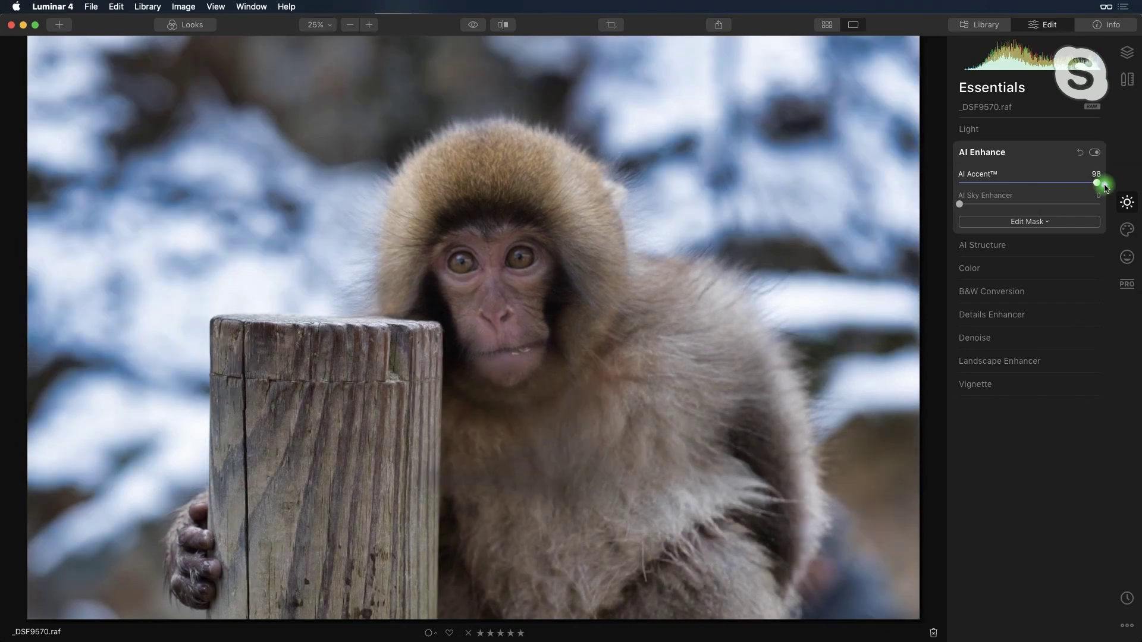
# Compare the monkey photo before and after with the split view, and raise the base layer's AI Accent to 100.
pyautogui.moveTo(502, 204); pyautogui.dragTo(439, 183)
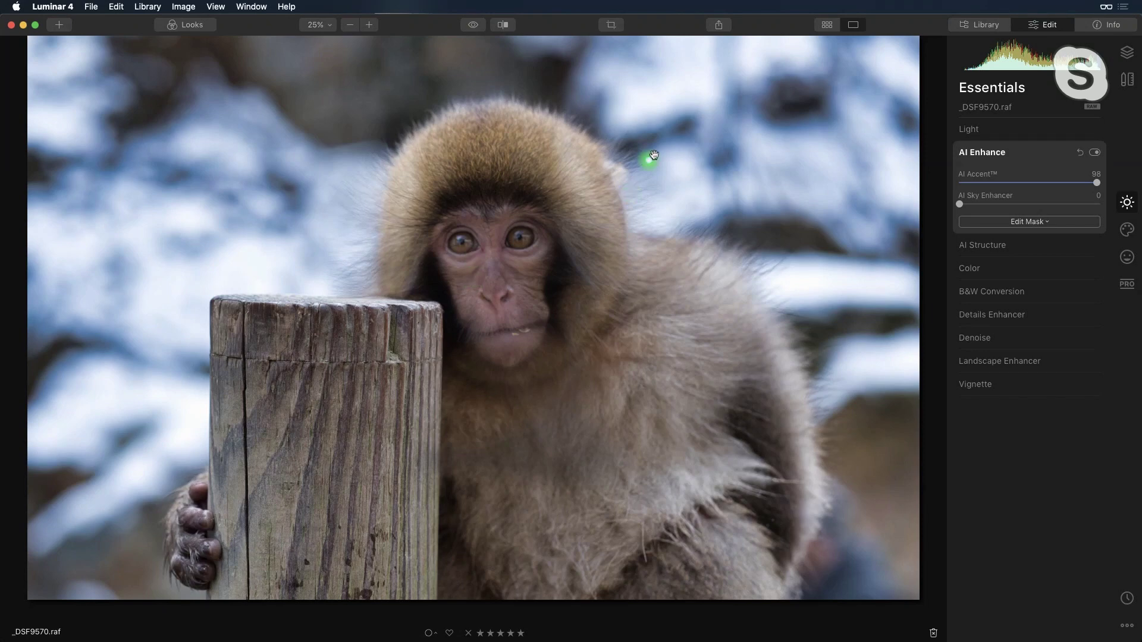
pyautogui.moveTo(533, 196); pyautogui.dragTo(530, 314)
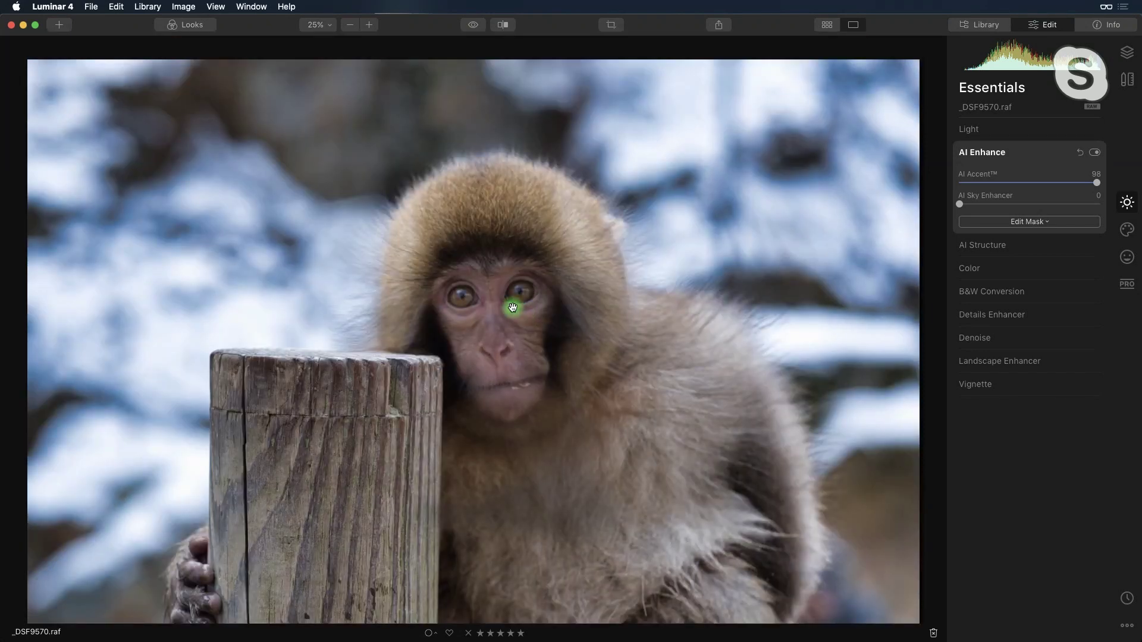
pyautogui.click(504, 25)
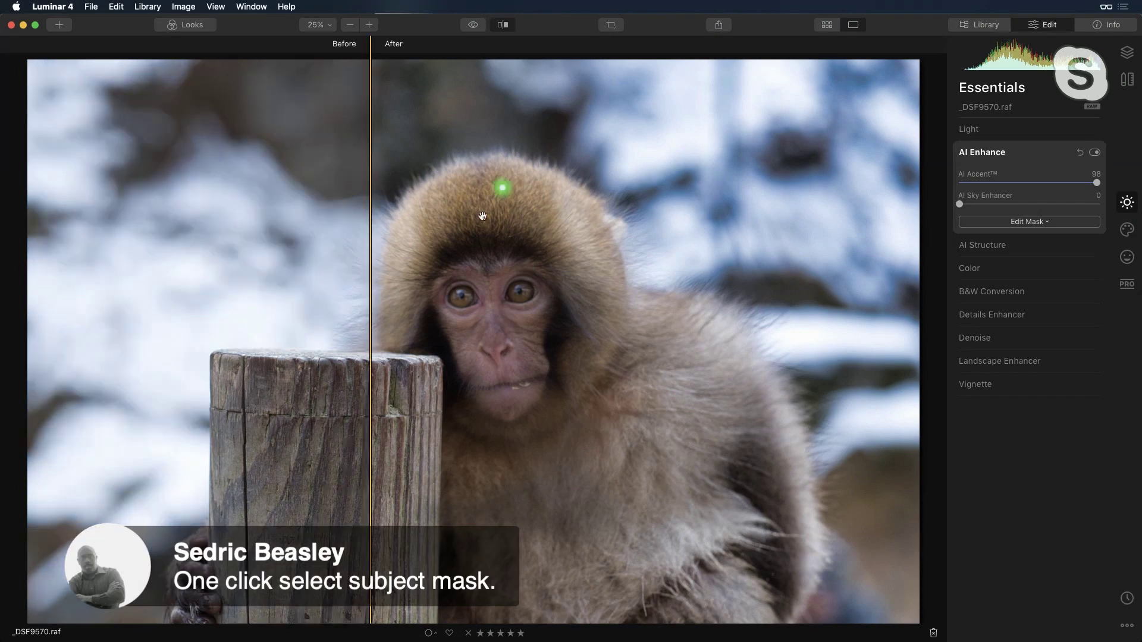
pyautogui.moveTo(372, 237); pyautogui.dragTo(272, 239)
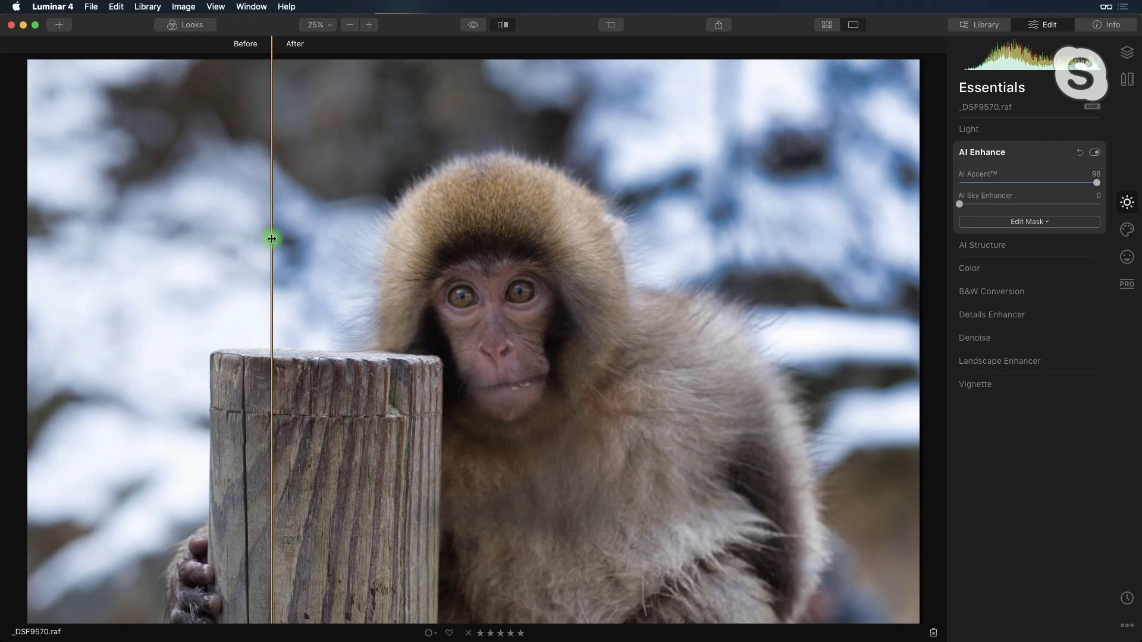
pyautogui.moveTo(272, 239); pyautogui.dragTo(303, 253)
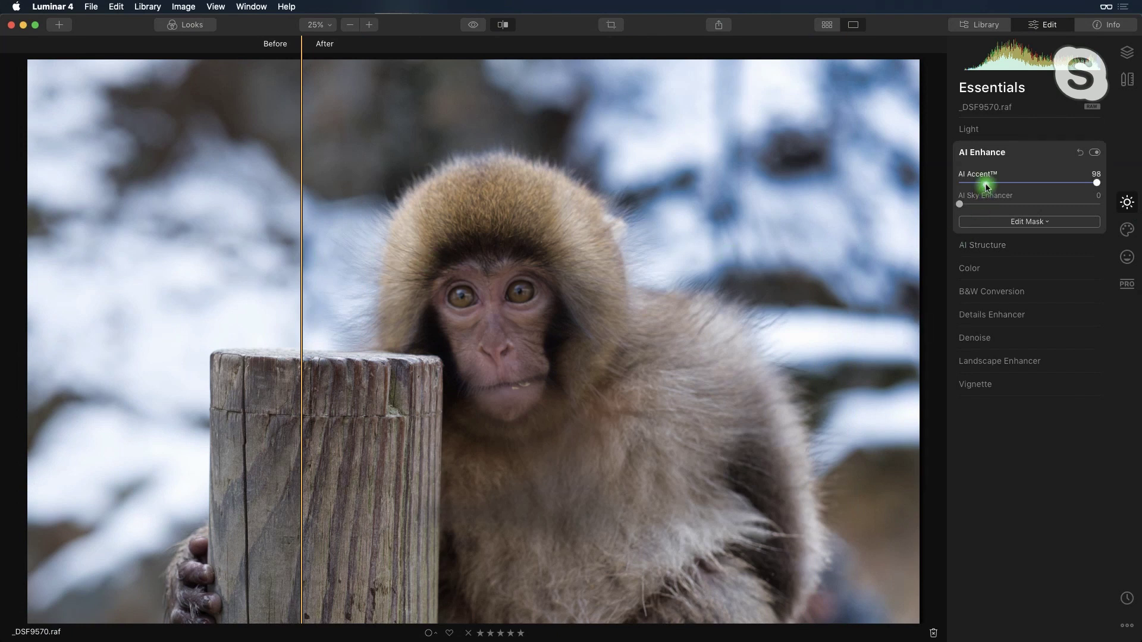
pyautogui.moveTo(986, 186); pyautogui.dragTo(1089, 186)
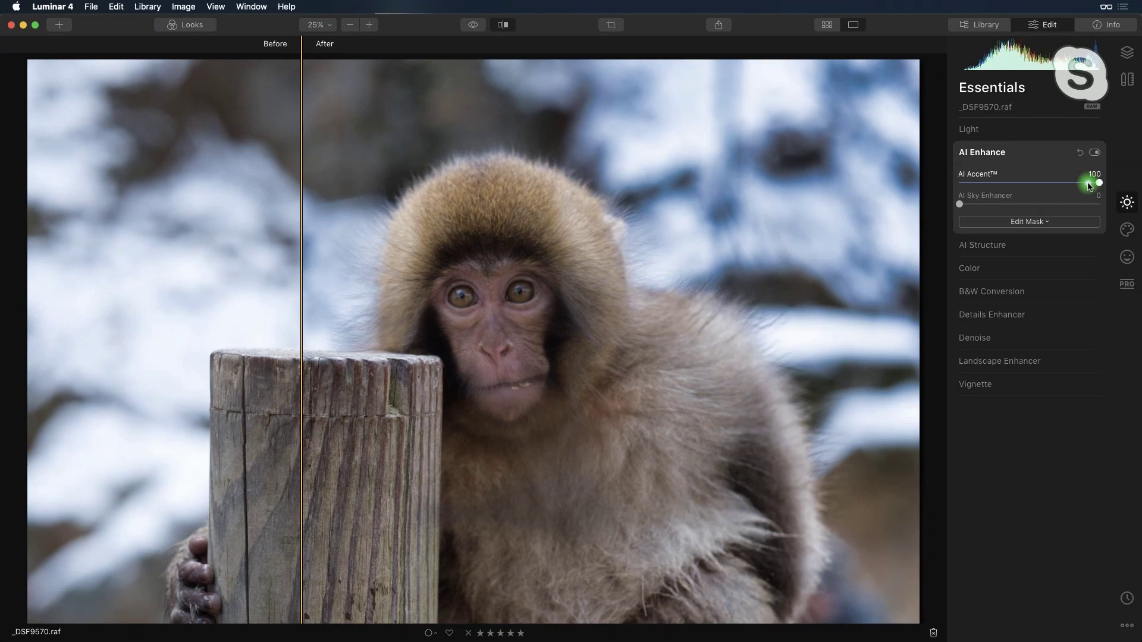
# Add a new adjustment layer above the monkey photo and rename it Monkey Face.
pyautogui.click(1126, 60)
pyautogui.click(1094, 90)
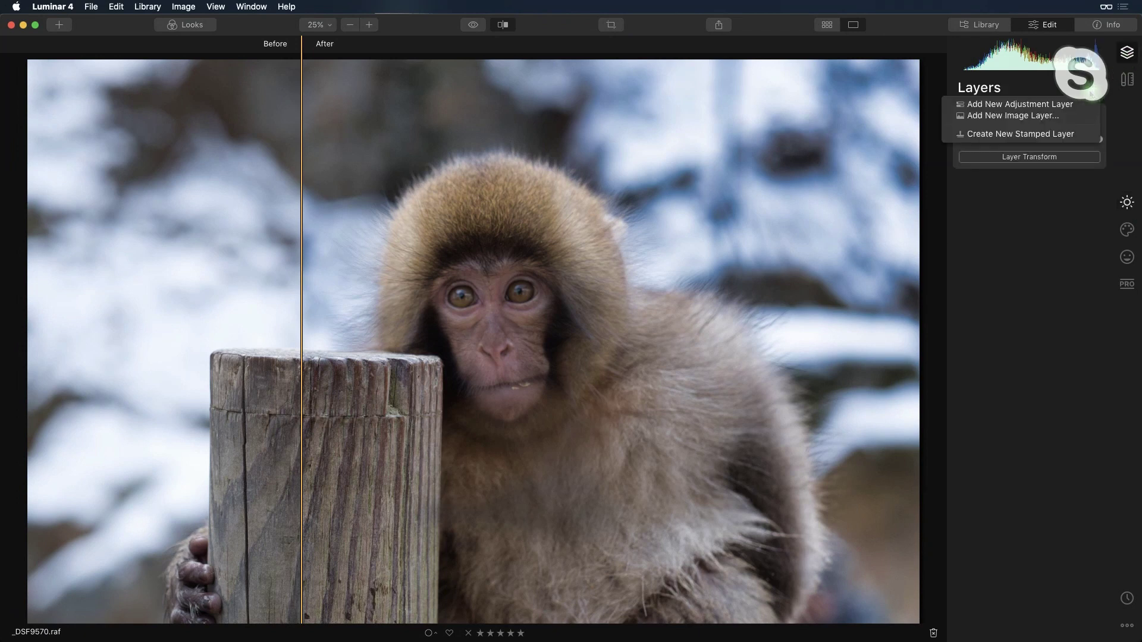
pyautogui.click(1066, 109)
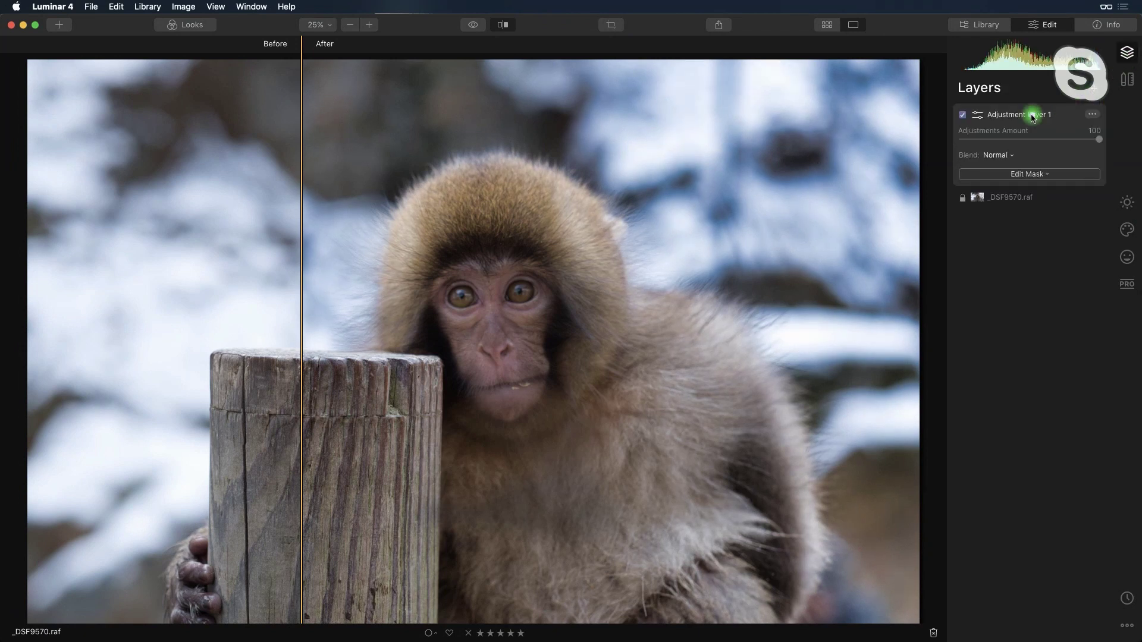
pyautogui.rightClick(1077, 117)
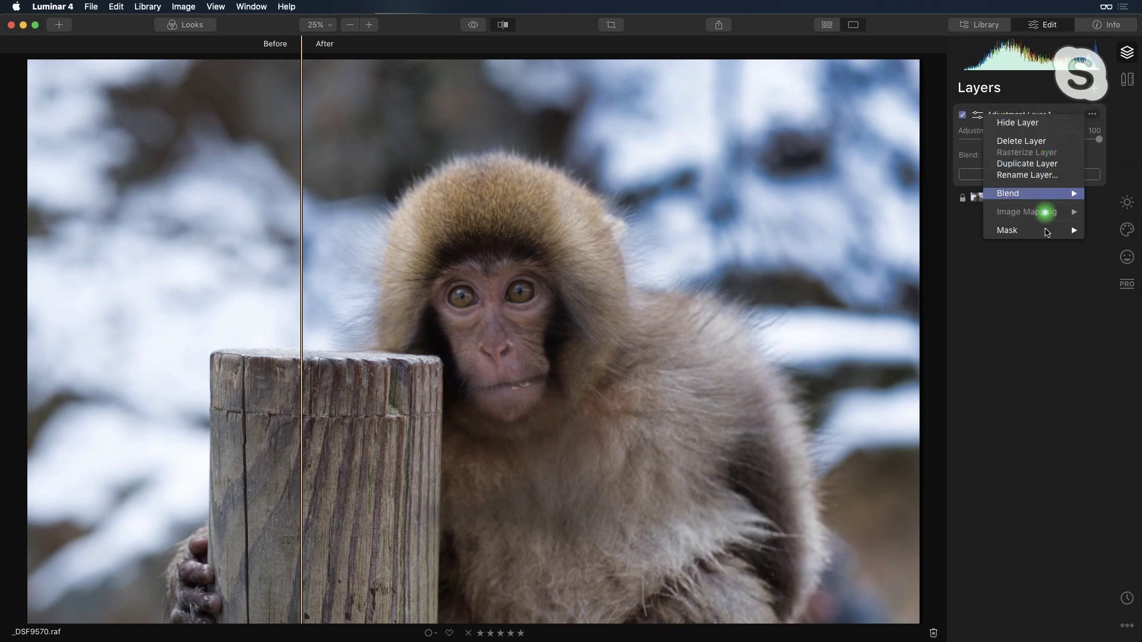
pyautogui.moveTo(1048, 232)
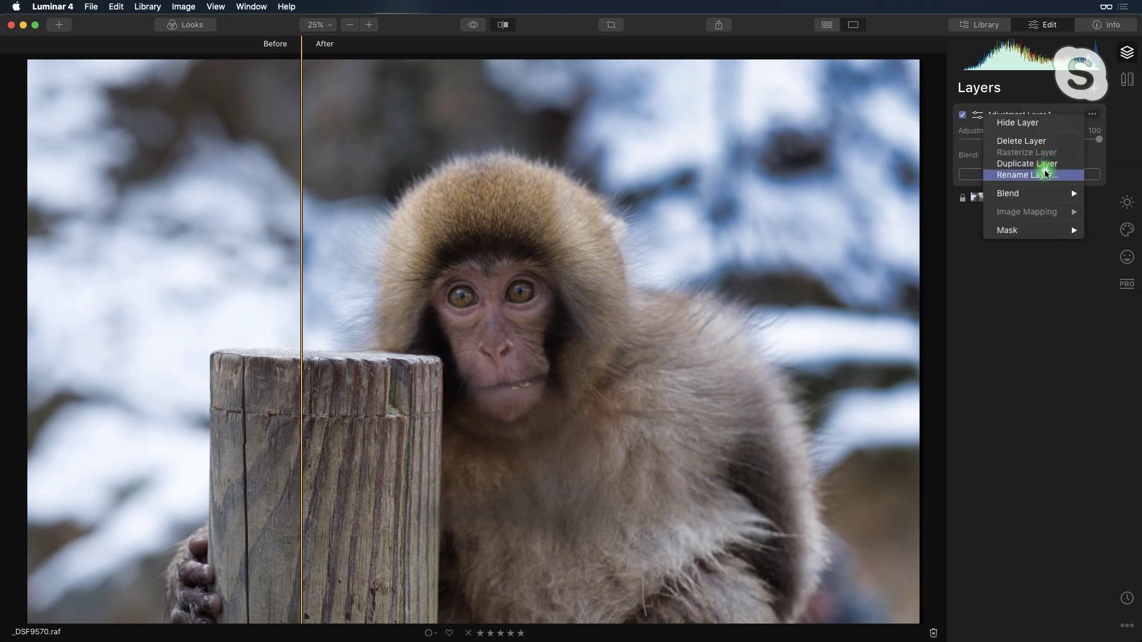
pyautogui.click(1048, 174)
pyautogui.write('Monk')
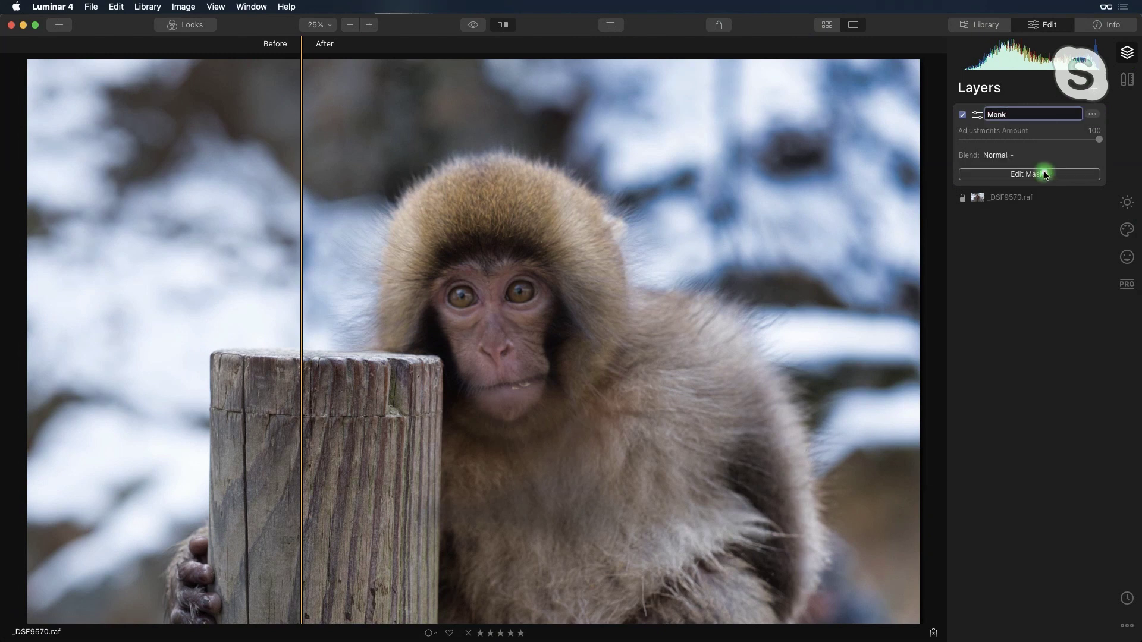
pyautogui.write('ey Face')
pyautogui.press('Return')
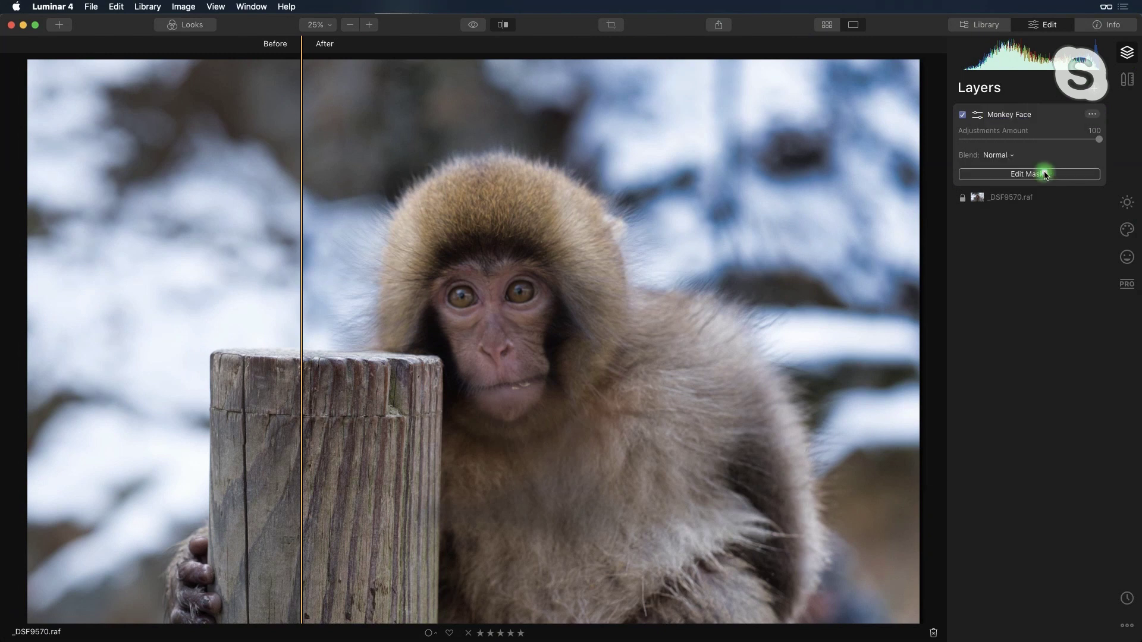
# Set AI Accent to 91 on the Monkey Face layer.
pyautogui.click(1121, 212)
pyautogui.click(1126, 78)
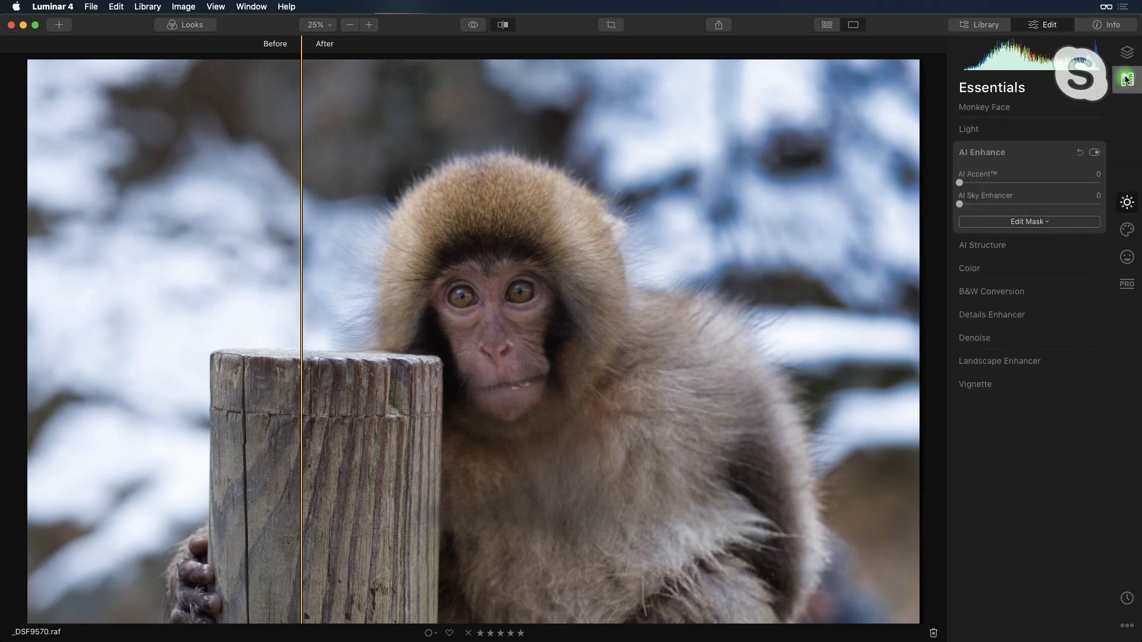
pyautogui.click(1090, 141)
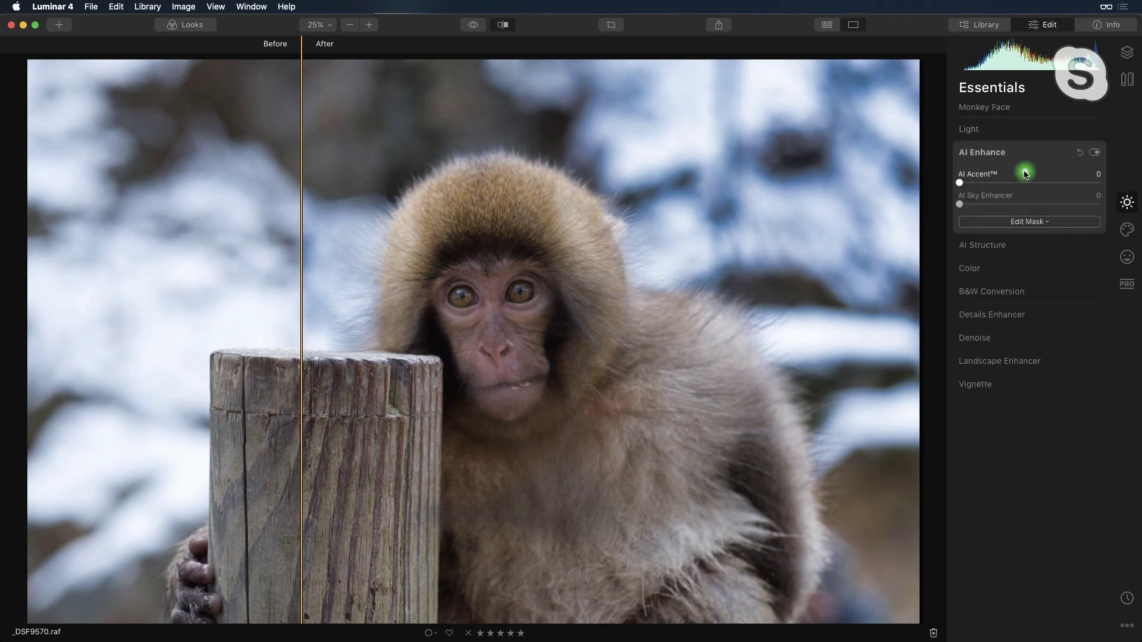
pyautogui.moveTo(1017, 182); pyautogui.dragTo(1091, 187)
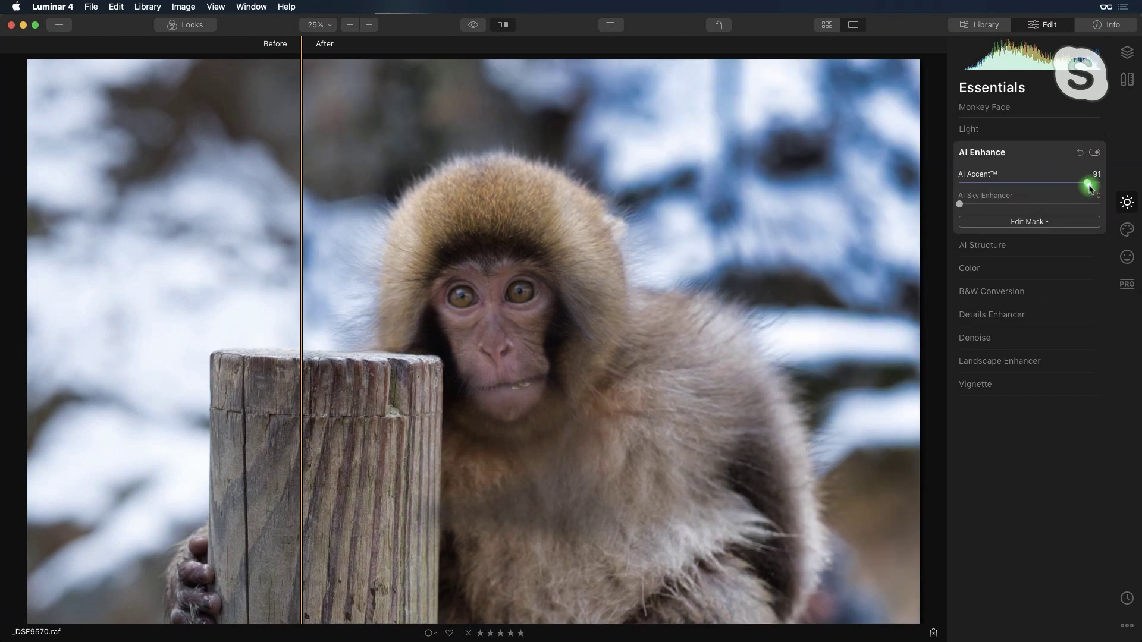
# Draw a radial mask centred on the monkey's face for the Monkey Face layer, narrow it and invert it.
pyautogui.click(1127, 52)
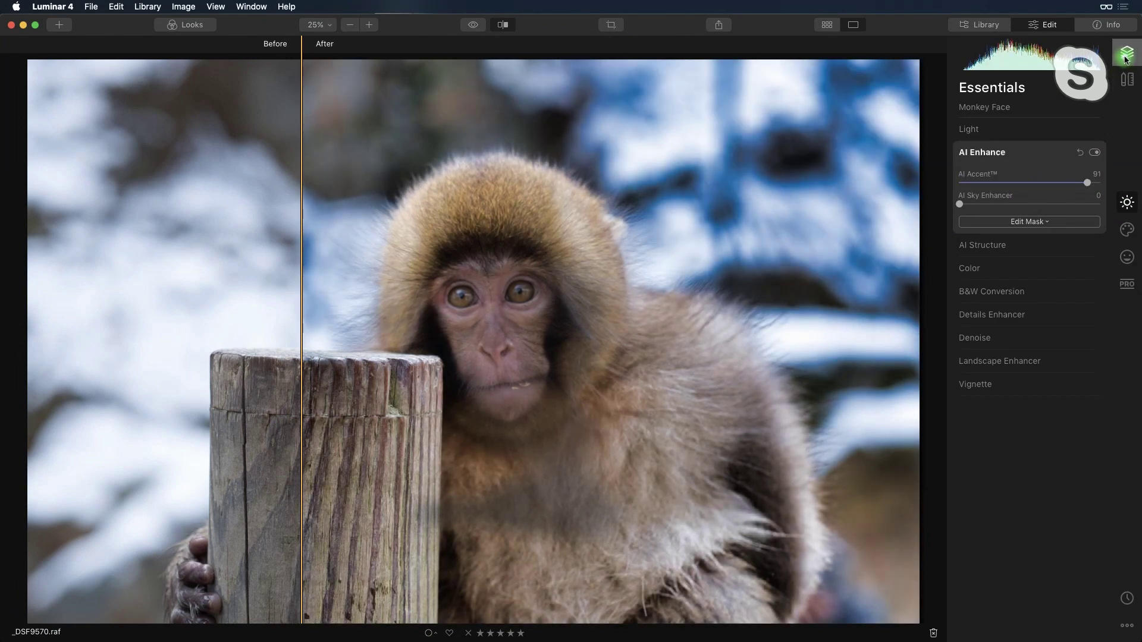
pyautogui.click(1011, 174)
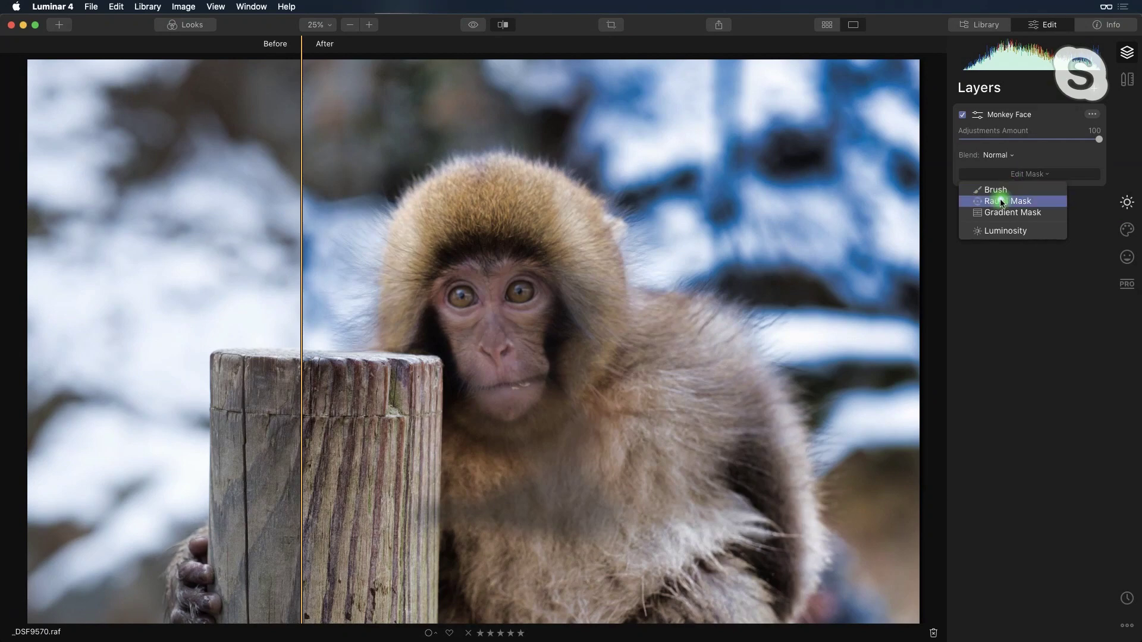
pyautogui.click(1004, 201)
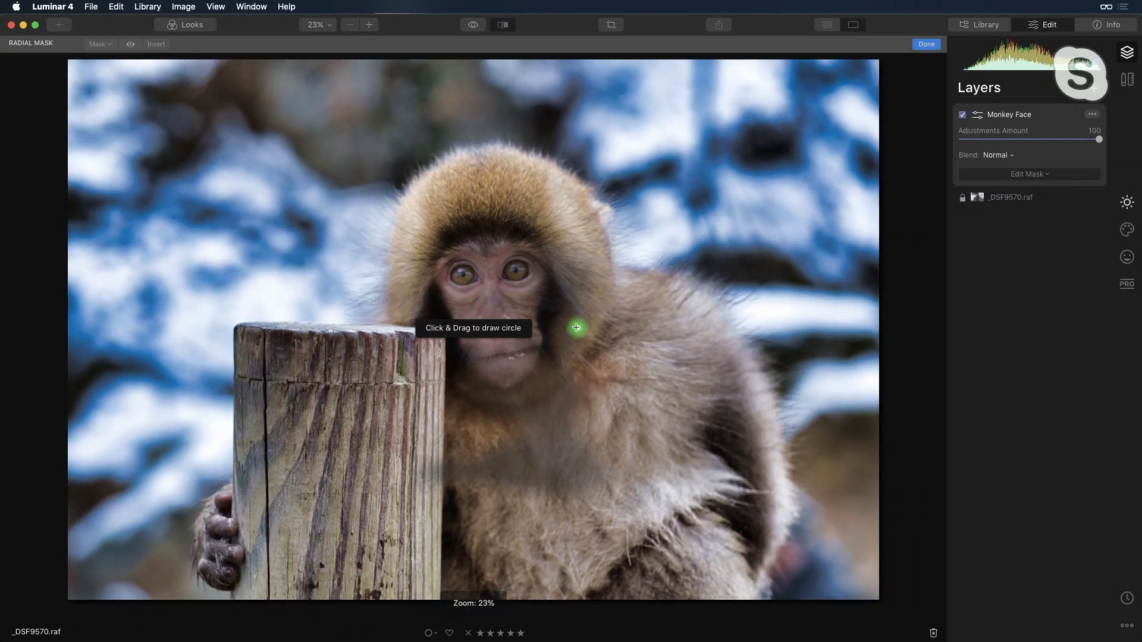
pyautogui.moveTo(507, 342); pyautogui.dragTo(574, 476)
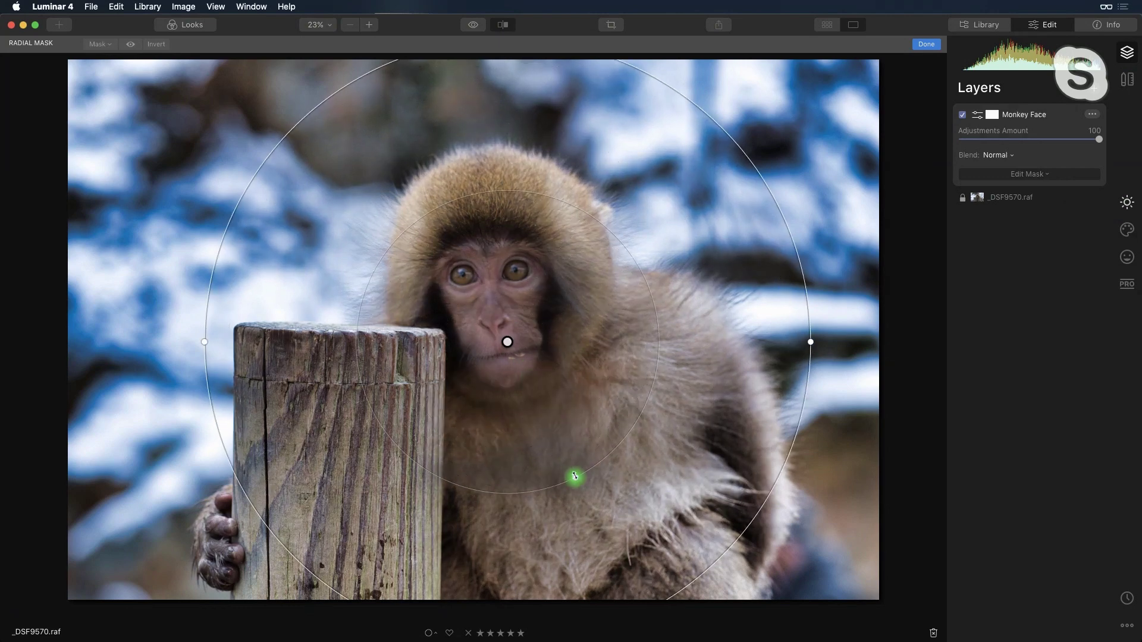
pyautogui.moveTo(217, 345); pyautogui.dragTo(255, 345)
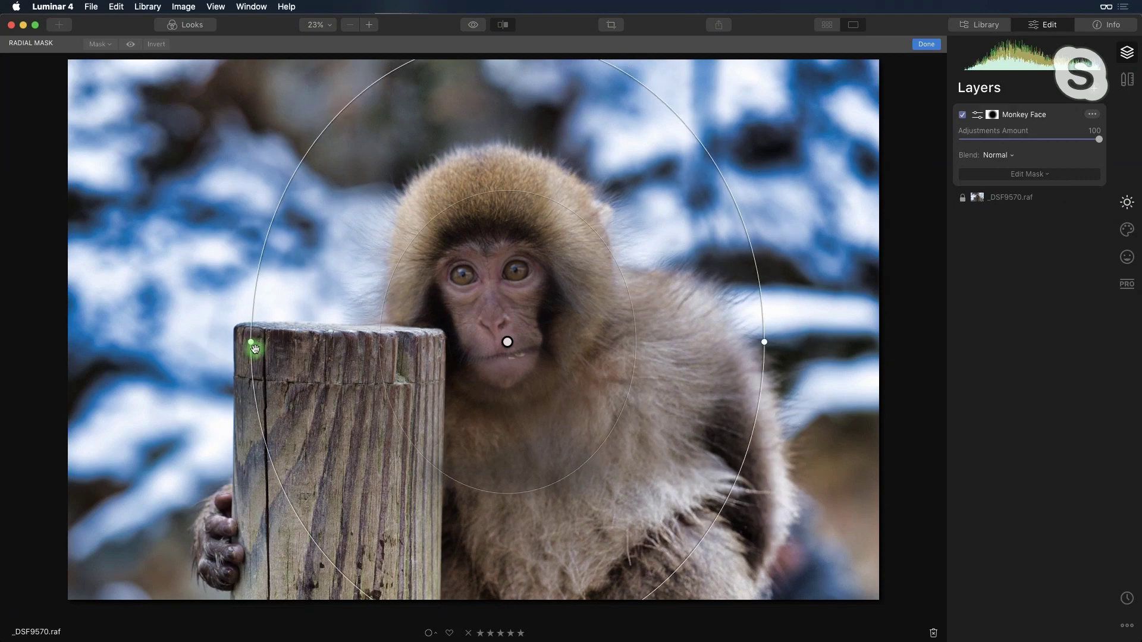
pyautogui.click(154, 46)
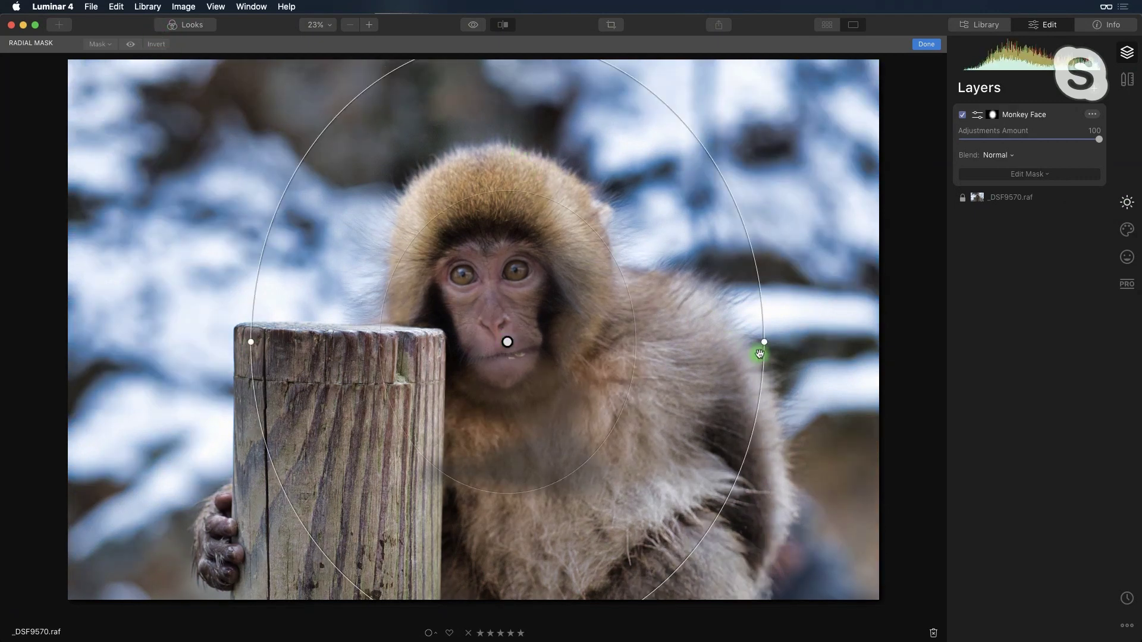
# Shrink and reposition the radial mask so its oval encloses the monkey's head and chest.
pyautogui.moveTo(763, 343); pyautogui.dragTo(746, 342)
pyautogui.moveTo(507, 342); pyautogui.dragTo(510, 386)
pyautogui.moveTo(512, 84); pyautogui.dragTo(511, 142)
pyautogui.moveTo(512, 388); pyautogui.dragTo(511, 355)
pyautogui.moveTo(271, 356); pyautogui.dragTo(309, 357)
pyautogui.moveTo(511, 354); pyautogui.dragTo(515, 360)
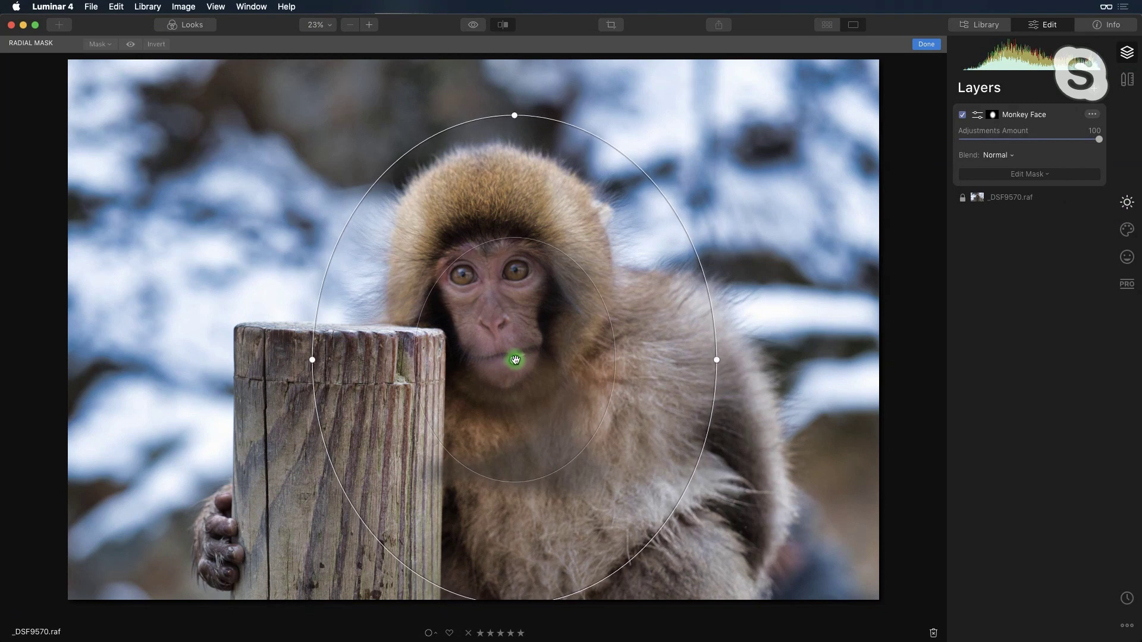
# Finish the radial mask after checking its overlay, and turn off the before/after comparison.
pyautogui.click(130, 45)
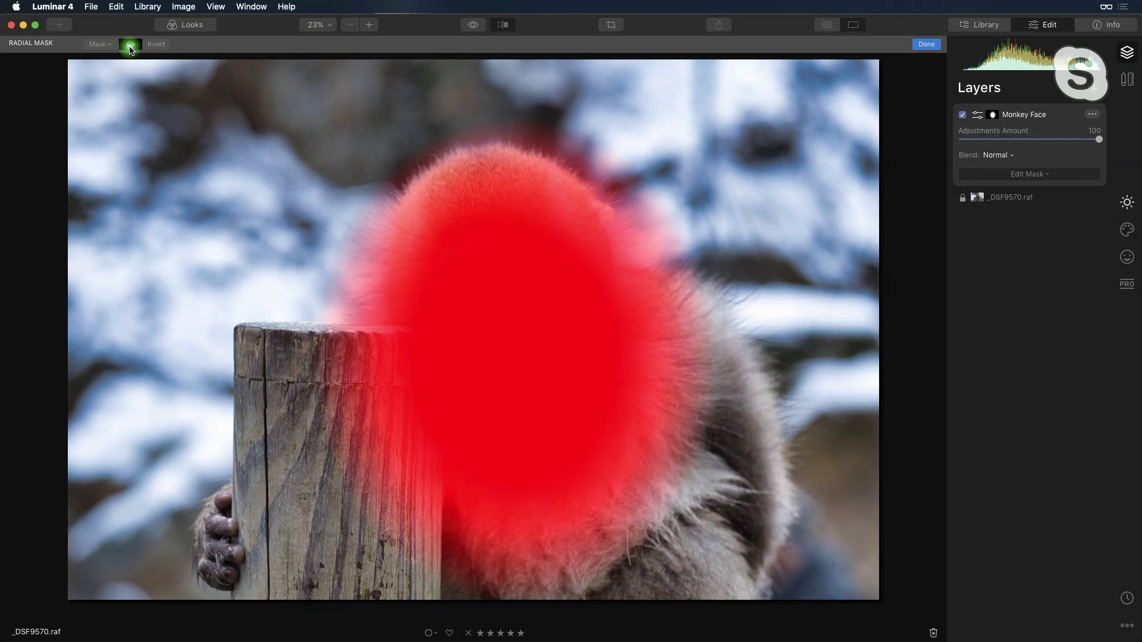
pyautogui.click(130, 47)
pyautogui.click(929, 45)
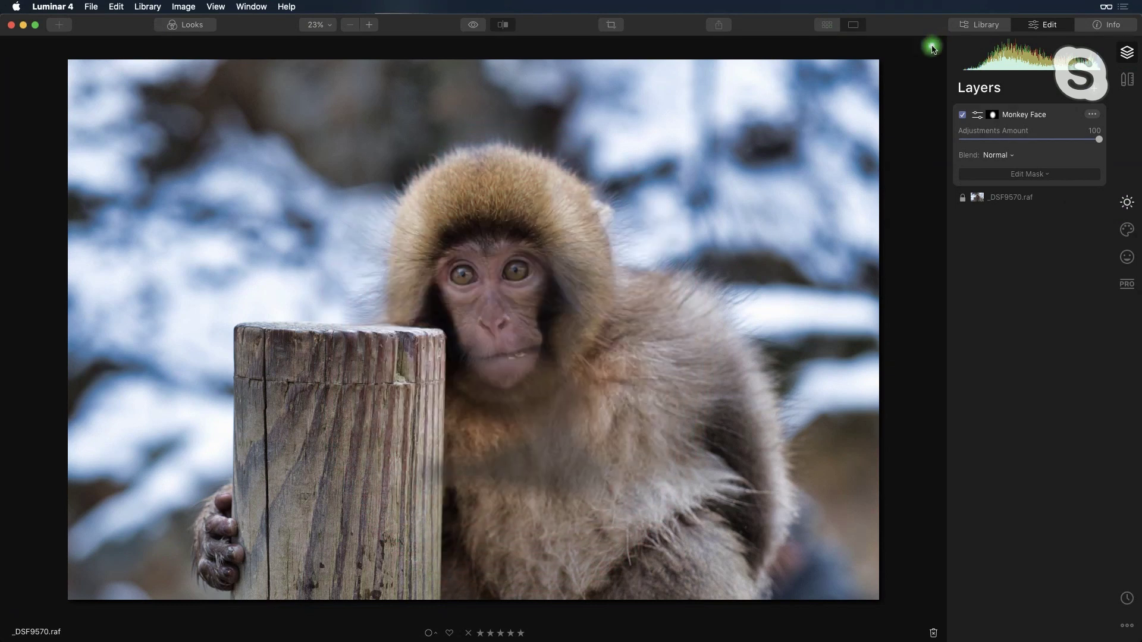
pyautogui.moveTo(299, 217); pyautogui.dragTo(316, 235)
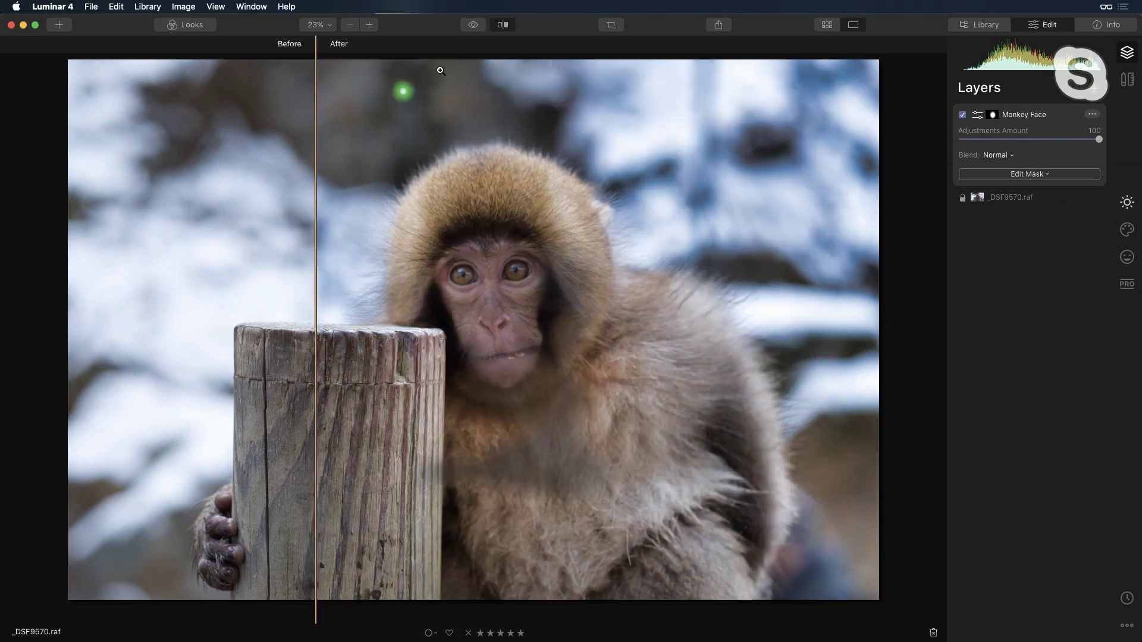
pyautogui.click(503, 26)
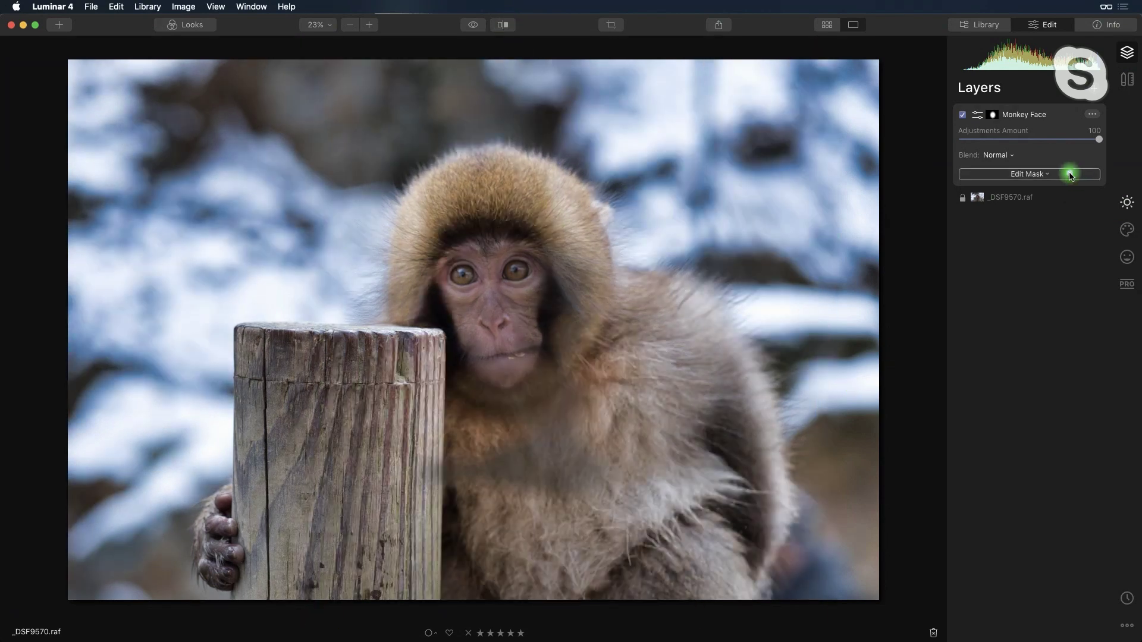
# Raise AI Accent to 100 on the Monkey Face layer.
pyautogui.click(1129, 213)
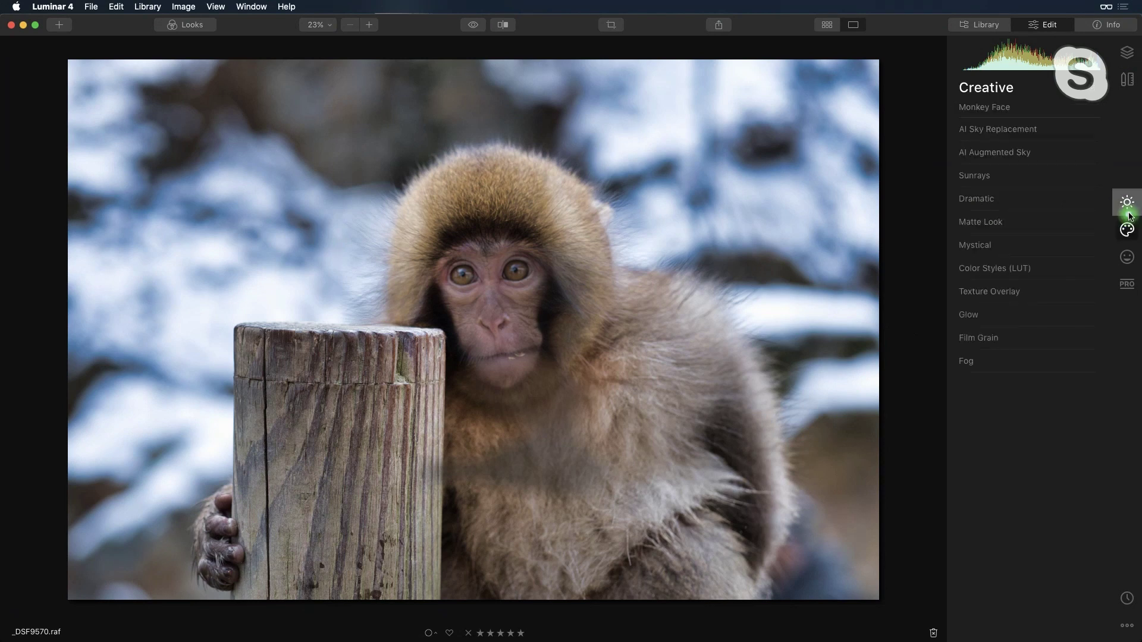
pyautogui.click(1127, 204)
pyautogui.moveTo(1033, 186); pyautogui.dragTo(1099, 184)
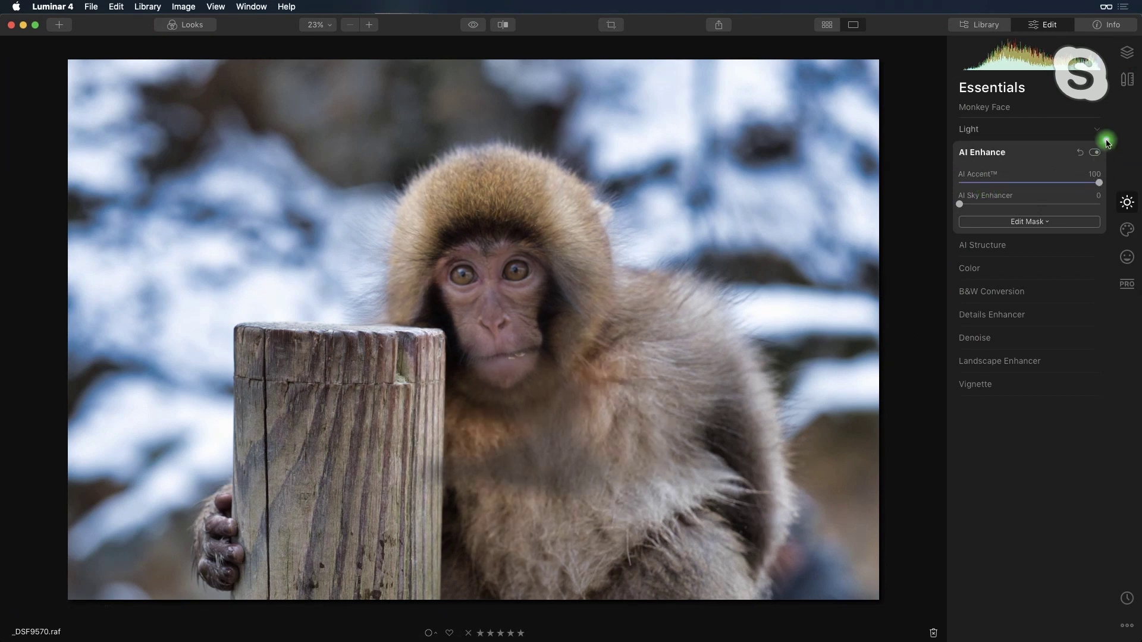
# Set AI Accent on the _DSF9570.raf base layer to 0, and return to the layers.
pyautogui.click(1128, 55)
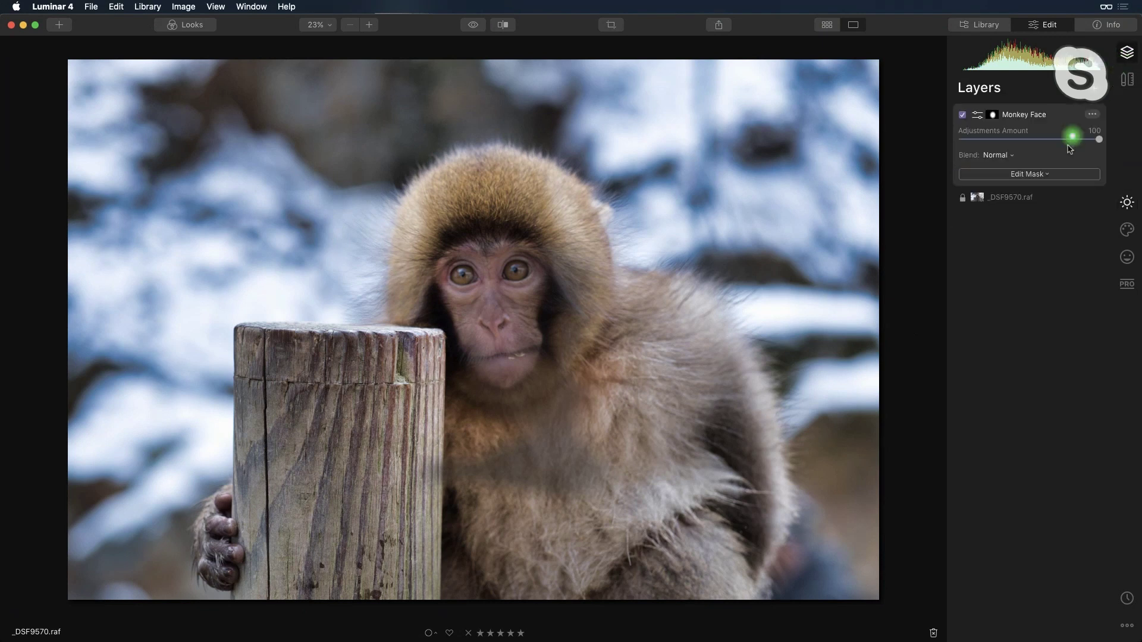
pyautogui.click(1019, 204)
pyautogui.click(1126, 203)
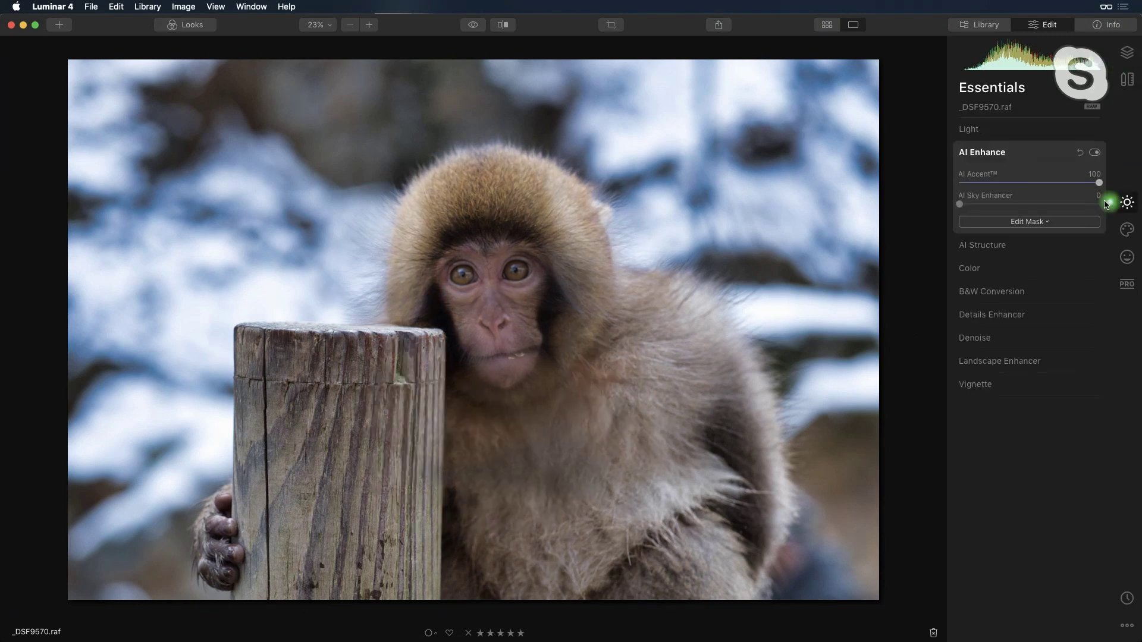
pyautogui.moveTo(1072, 186); pyautogui.dragTo(965, 189)
pyautogui.click(1129, 64)
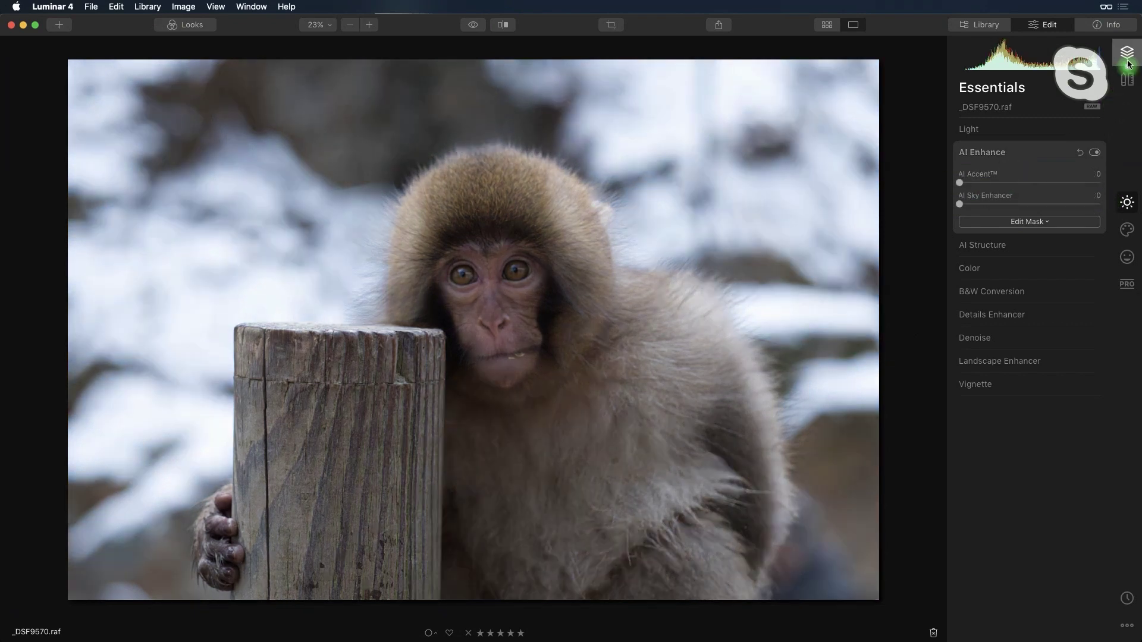
# Apply the Dramatic filter to the Monkey Face layer with an Amount of 10.
pyautogui.click(1039, 117)
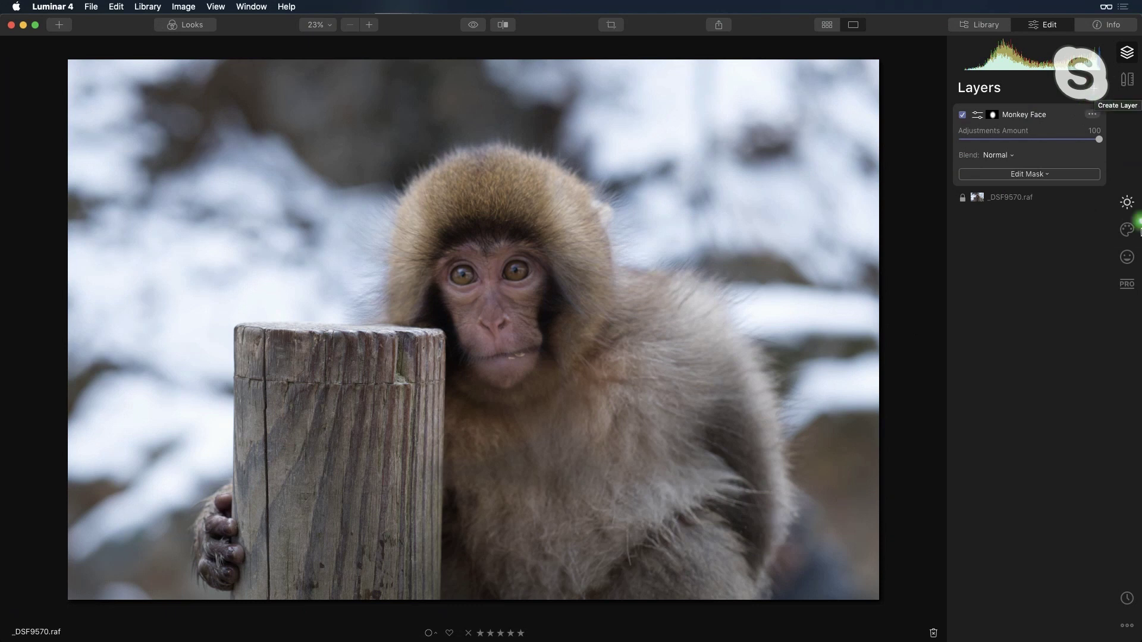
pyautogui.click(1128, 230)
pyautogui.click(1034, 204)
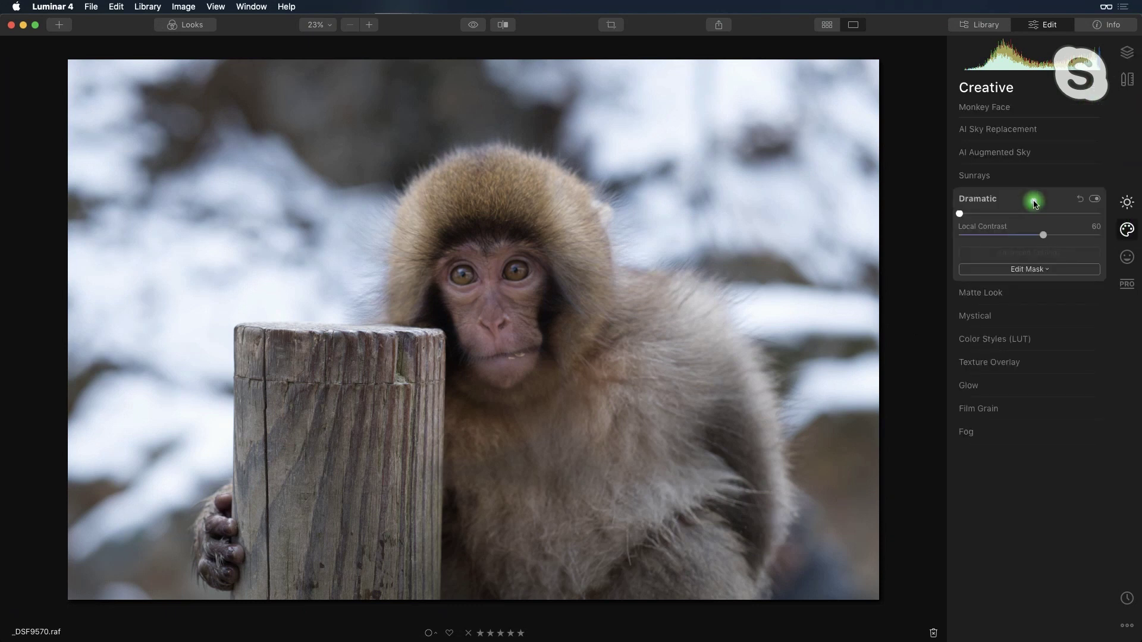
pyautogui.click(1008, 230)
pyautogui.moveTo(1012, 232); pyautogui.dragTo(974, 231)
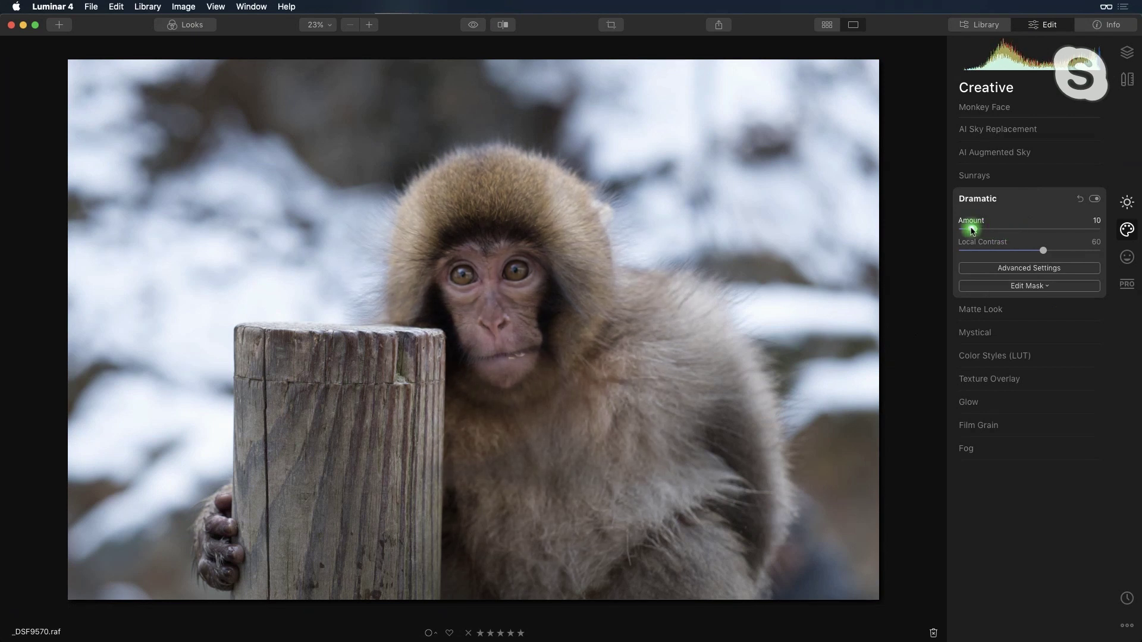
pyautogui.click(979, 295)
# In Advanced Contrast, set Highlights Contrast to 33, Highlights Balance to 67, Midtones Contrast to 16 and Midtones Balance to -56.
pyautogui.click(1125, 286)
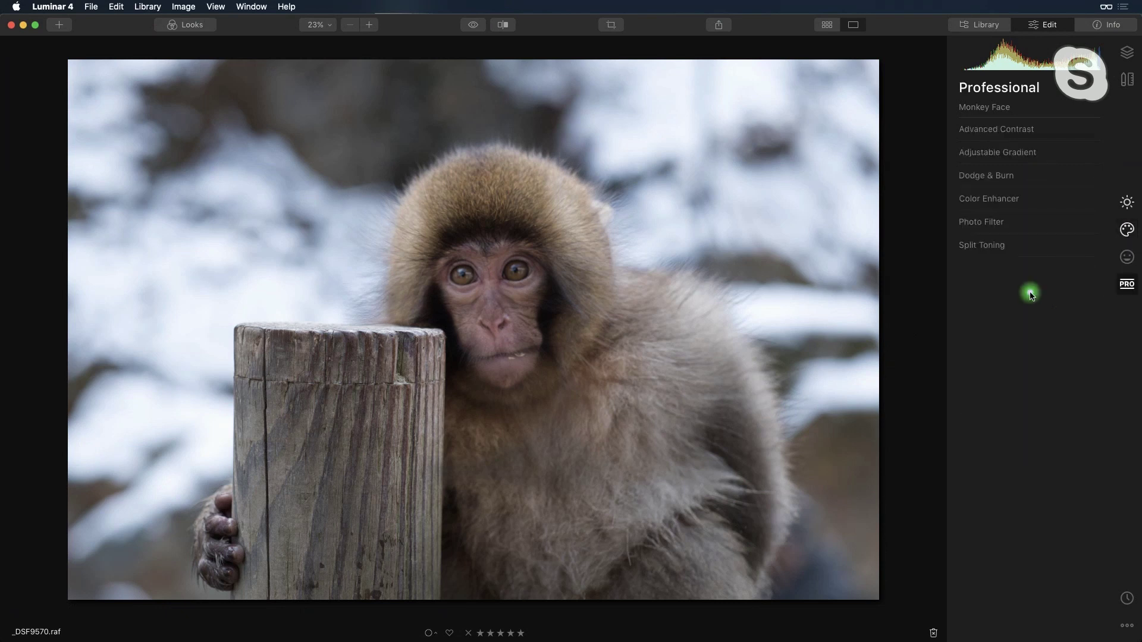
pyautogui.click(1020, 128)
pyautogui.click(1005, 160)
pyautogui.moveTo(1030, 180); pyautogui.dragTo(1076, 181)
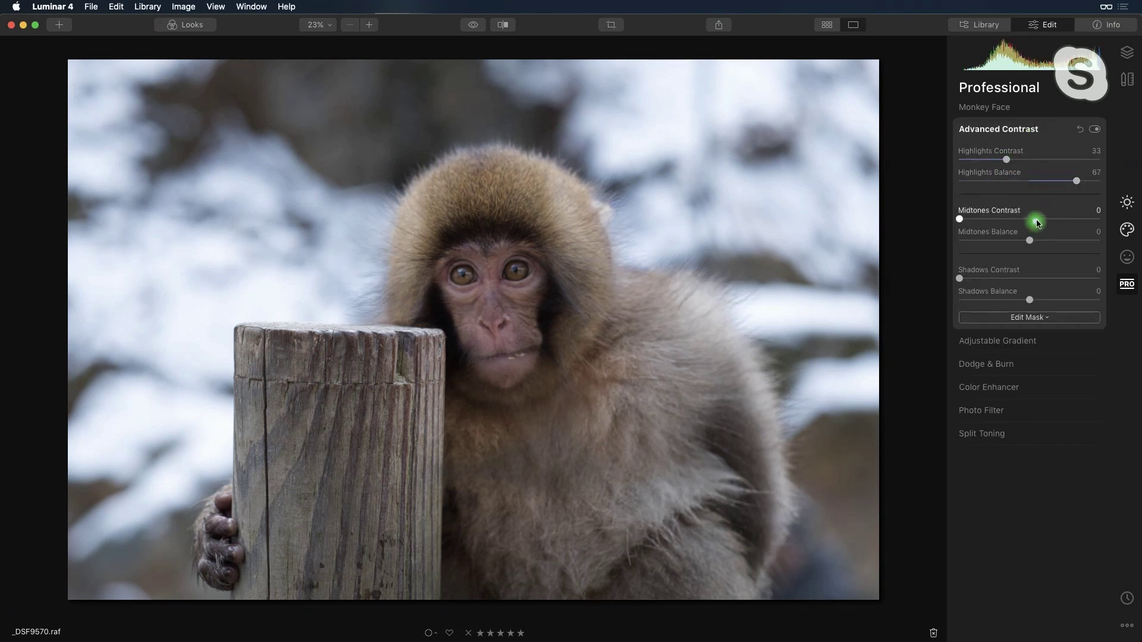
pyautogui.click(988, 220)
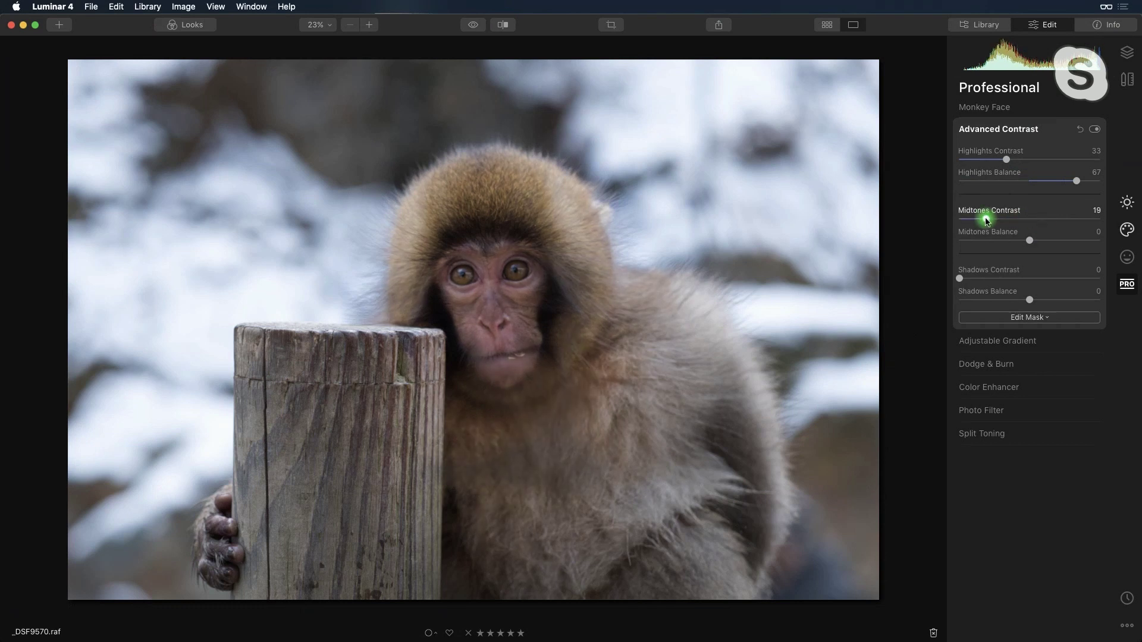
pyautogui.moveTo(992, 240)
pyautogui.mouseDown()
pyautogui.moveTo(969, 238)
pyautogui.moveTo(1015, 240)
pyautogui.moveTo(990, 244)
pyautogui.mouseUp()
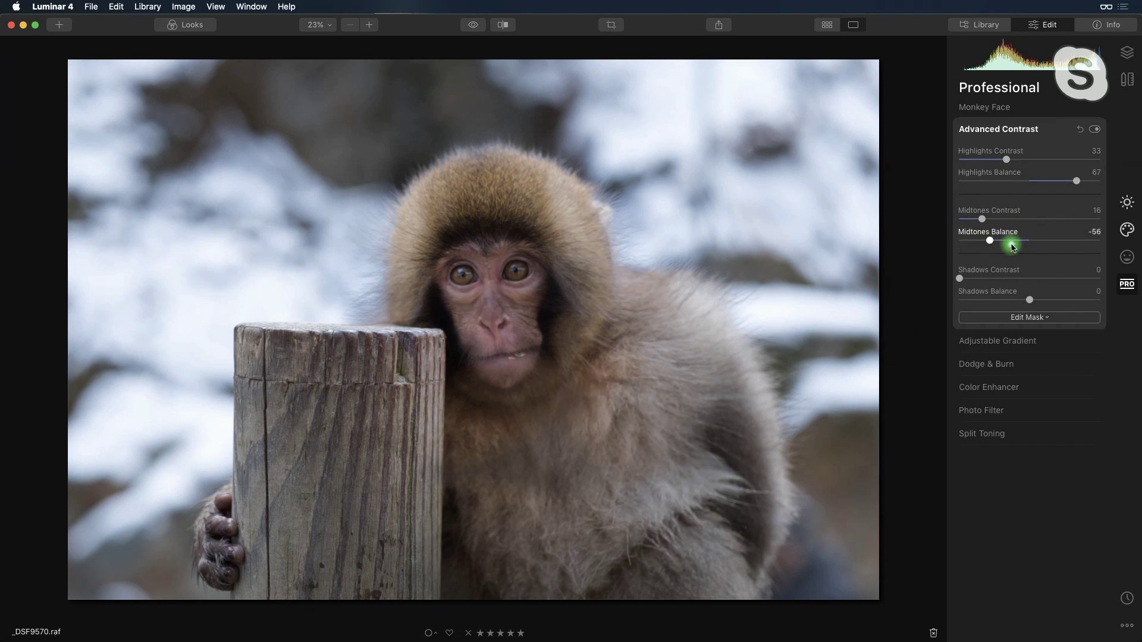
# Add a new adjustment layer above the Monkey Face layer.
pyautogui.click(1127, 53)
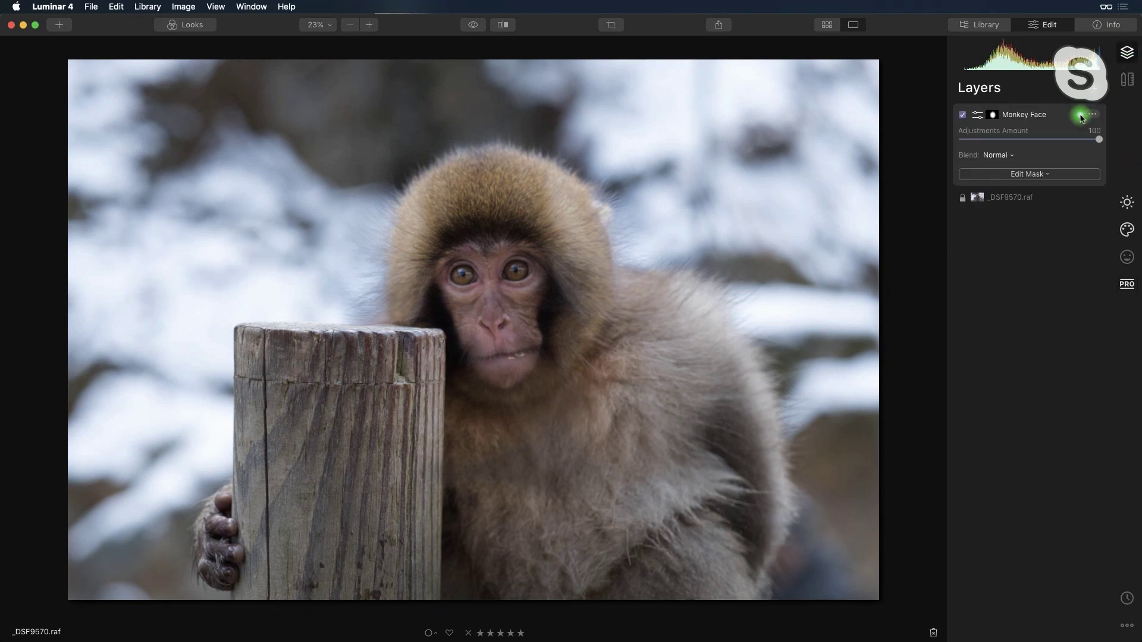
pyautogui.click(1095, 91)
pyautogui.click(1065, 101)
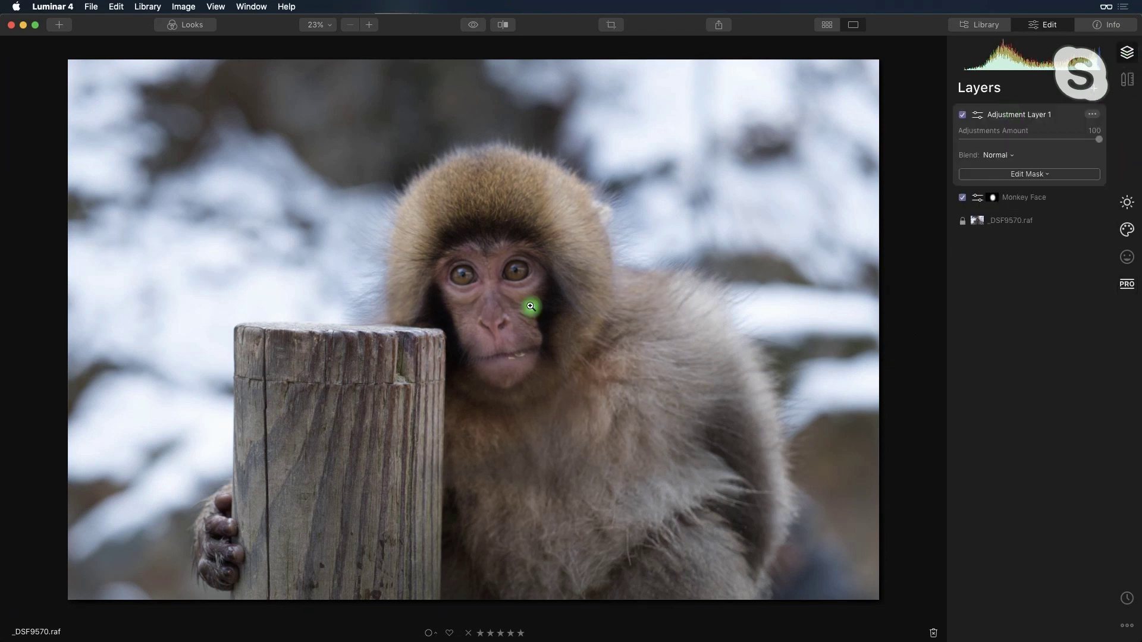
# Paint a brush mask covering only the monkey's bare face on the new adjustment layer, using the mask overlay as a guide.
pyautogui.click(504, 304)
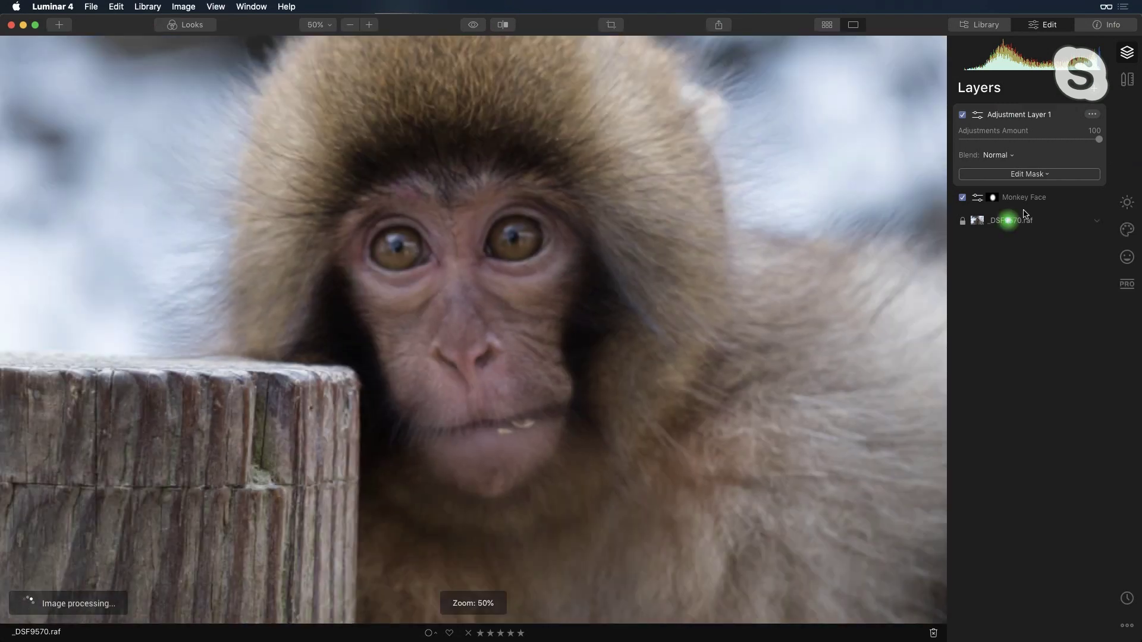
pyautogui.click(1043, 174)
pyautogui.click(1000, 187)
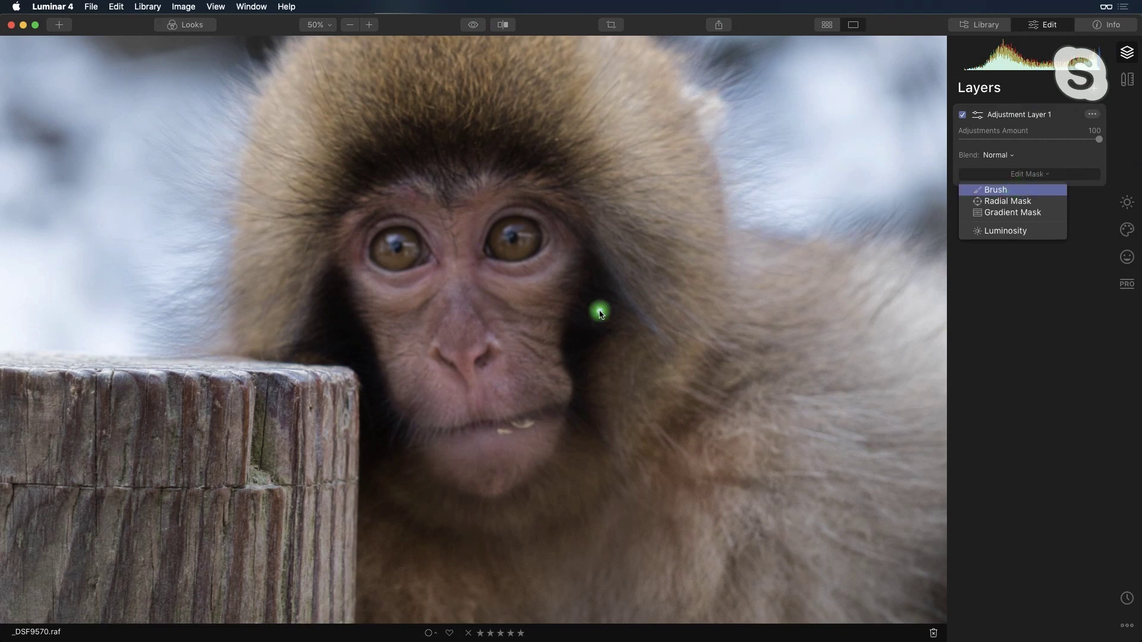
pyautogui.moveTo(394, 257)
pyautogui.mouseDown()
pyautogui.moveTo(432, 235)
pyautogui.moveTo(439, 258)
pyautogui.mouseUp()
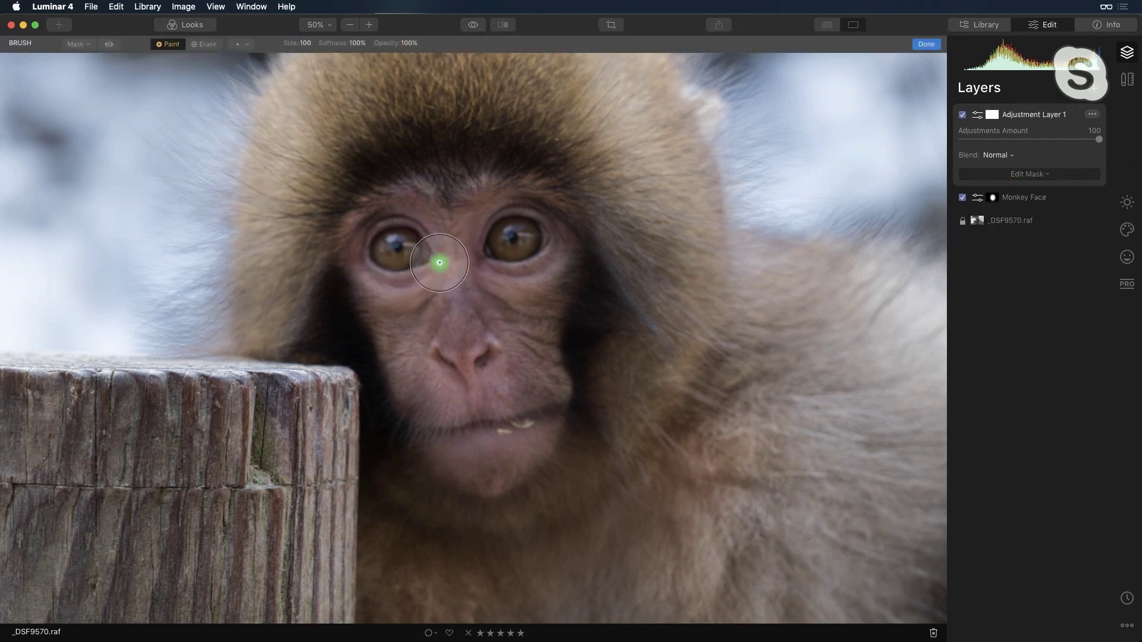
pyautogui.click(109, 44)
pyautogui.moveTo(407, 252)
pyautogui.mouseDown()
pyautogui.moveTo(554, 236)
pyautogui.moveTo(526, 289)
pyautogui.moveTo(531, 374)
pyautogui.moveTo(511, 413)
pyautogui.moveTo(487, 427)
pyautogui.moveTo(438, 401)
pyautogui.moveTo(382, 241)
pyautogui.moveTo(521, 214)
pyautogui.moveTo(537, 251)
pyautogui.moveTo(477, 240)
pyautogui.moveTo(422, 306)
pyautogui.moveTo(462, 292)
pyautogui.moveTo(459, 324)
pyautogui.moveTo(487, 343)
pyautogui.moveTo(473, 350)
pyautogui.moveTo(458, 398)
pyautogui.moveTo(462, 447)
pyautogui.moveTo(502, 446)
pyautogui.moveTo(527, 409)
pyautogui.moveTo(509, 443)
pyautogui.moveTo(478, 458)
pyautogui.moveTo(528, 414)
pyautogui.moveTo(530, 348)
pyautogui.moveTo(494, 460)
pyautogui.moveTo(417, 379)
pyautogui.moveTo(389, 244)
pyautogui.moveTo(404, 228)
pyautogui.moveTo(464, 218)
pyautogui.moveTo(392, 230)
pyautogui.moveTo(442, 207)
pyautogui.moveTo(511, 213)
pyautogui.moveTo(538, 272)
pyautogui.moveTo(520, 337)
pyautogui.moveTo(534, 279)
pyautogui.moveTo(528, 418)
pyautogui.moveTo(535, 255)
pyautogui.moveTo(515, 236)
pyautogui.mouseUp()
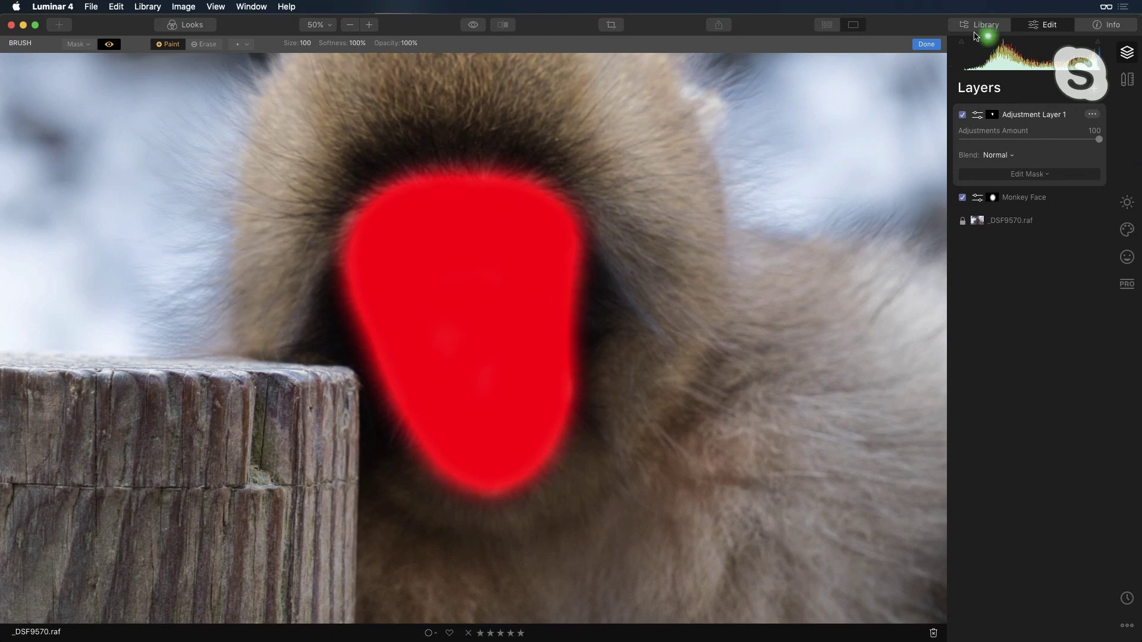
pyautogui.click(923, 44)
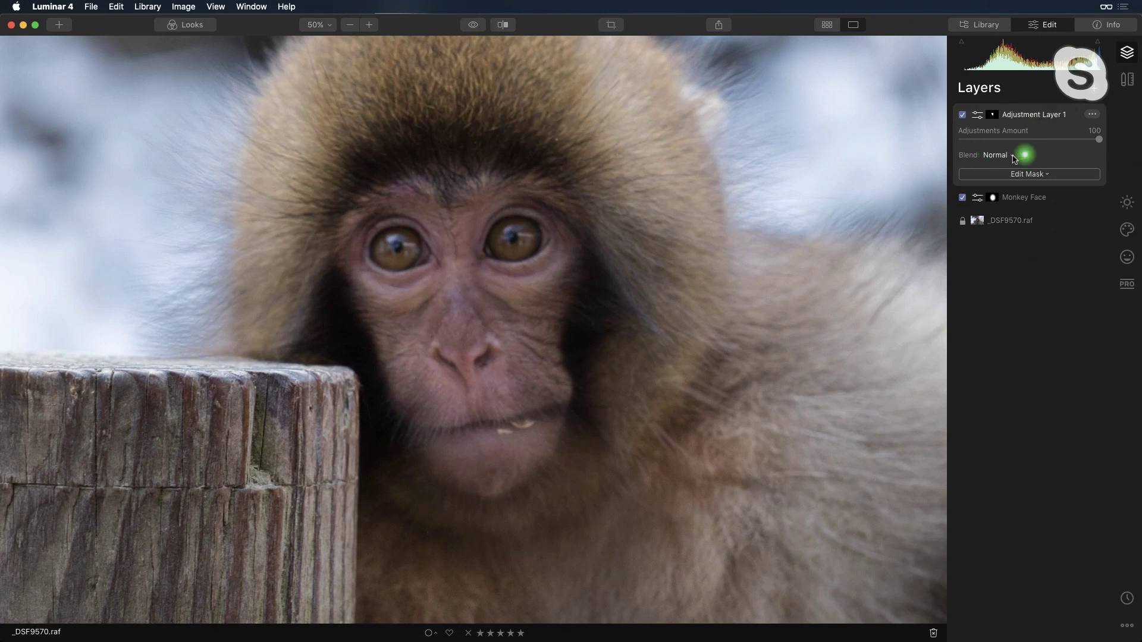
# In Details Enhancer, set Small Details to 41, Medium Details to 56, Large Details to 19 and Sharpen to 15.
pyautogui.click(1126, 203)
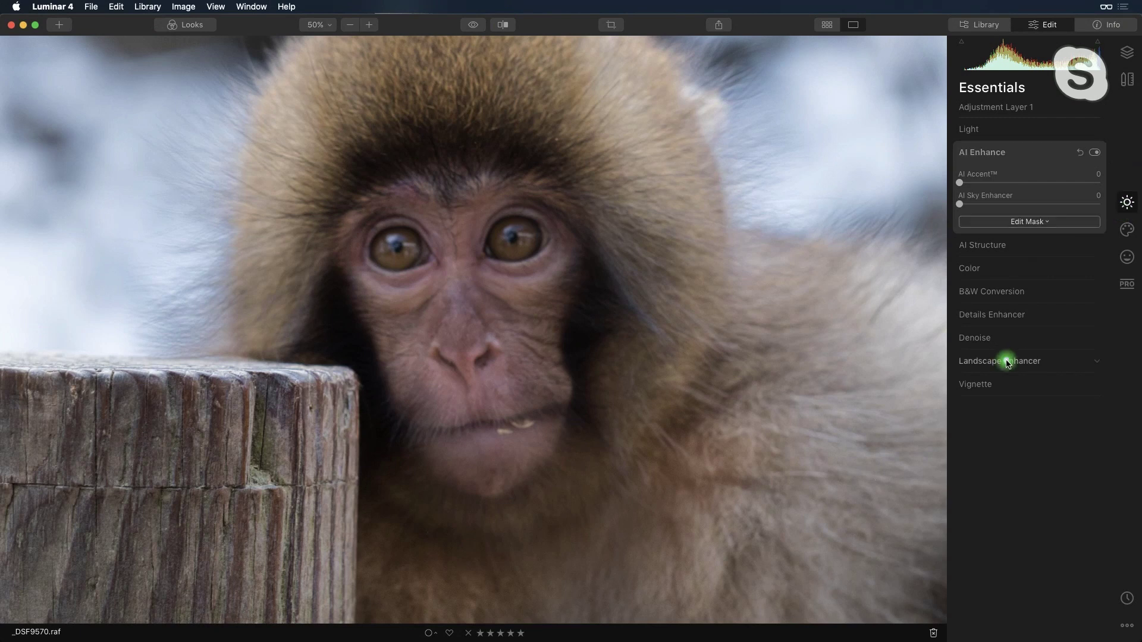
pyautogui.click(1009, 314)
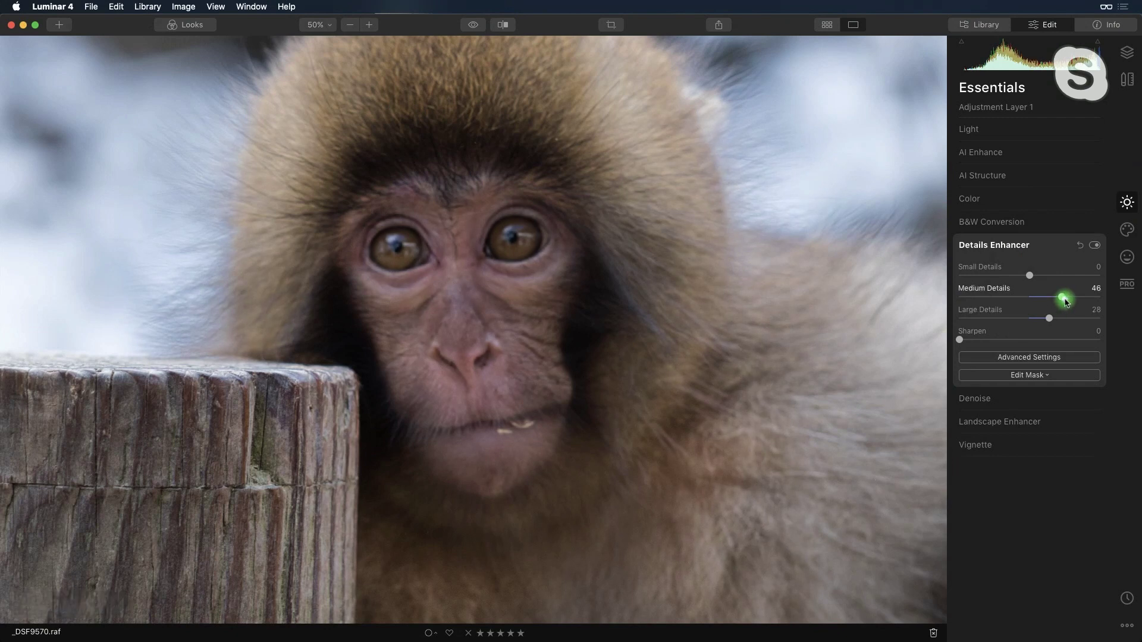
pyautogui.moveTo(1064, 300); pyautogui.dragTo(1051, 281)
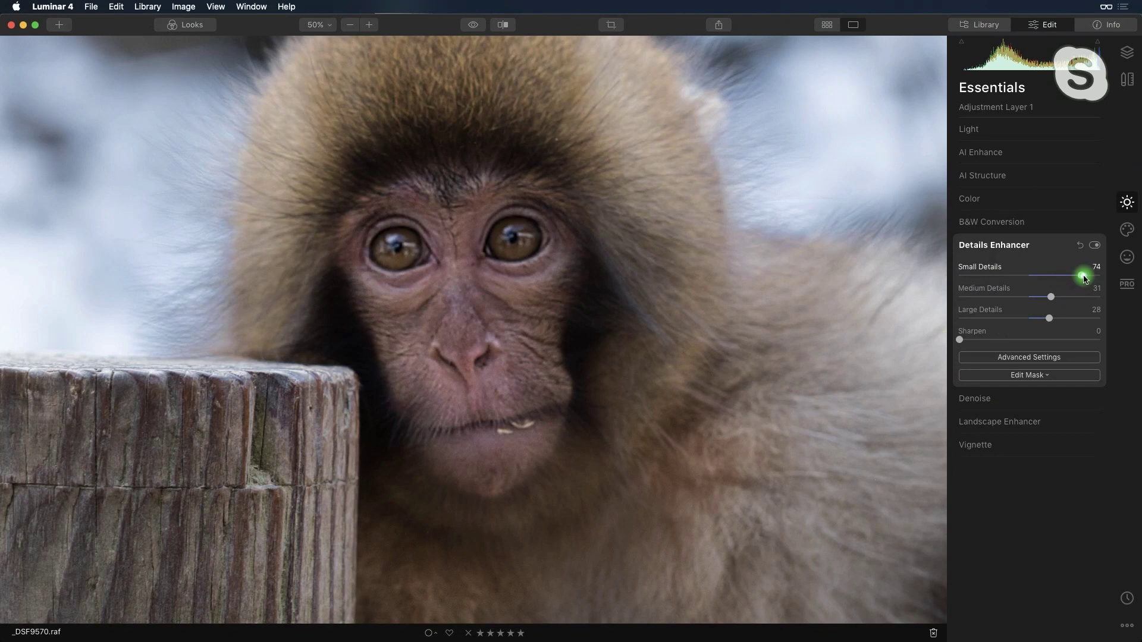
pyautogui.moveTo(1081, 279); pyautogui.dragTo(1046, 322)
pyautogui.click(1050, 296)
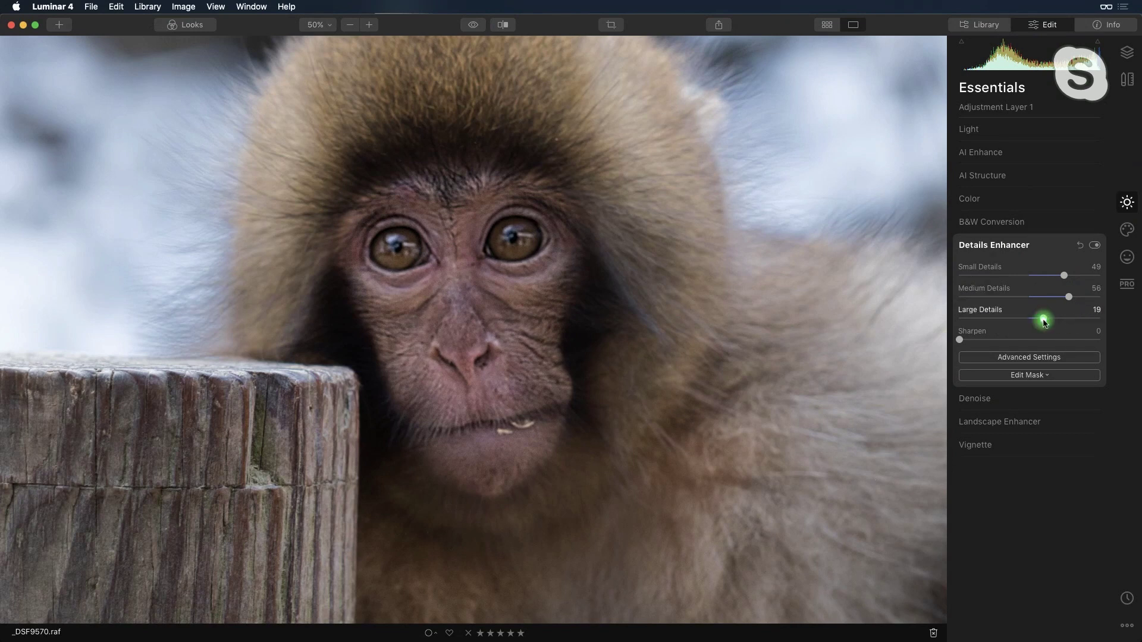
pyautogui.moveTo(960, 340); pyautogui.dragTo(987, 339)
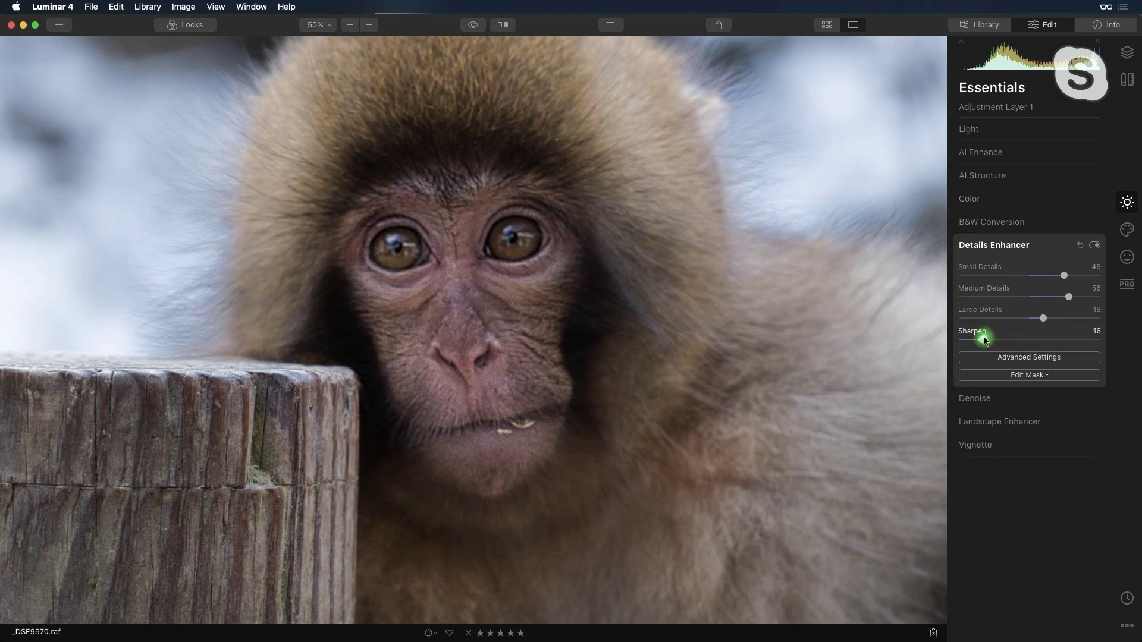
pyautogui.click(1064, 276)
pyautogui.moveTo(1065, 280)
pyautogui.mouseDown()
pyautogui.moveTo(1097, 276)
pyautogui.moveTo(1024, 274)
pyautogui.moveTo(1054, 276)
pyautogui.mouseUp()
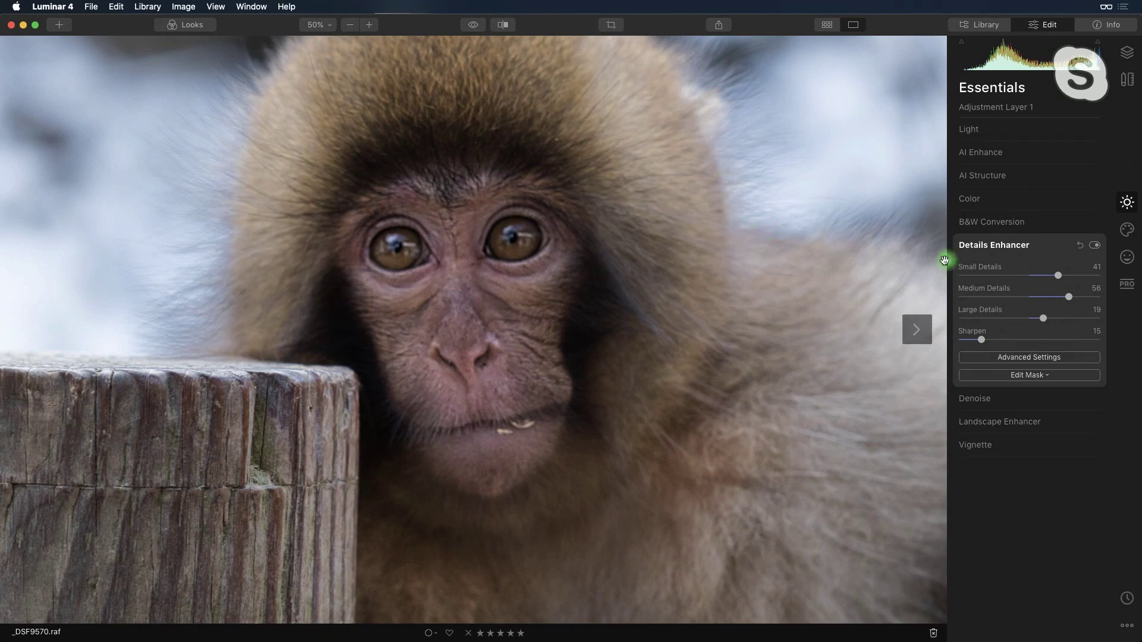
# In the Color filter, set Saturation to 25 and Vibrance to 41 for the masked face.
pyautogui.click(1001, 199)
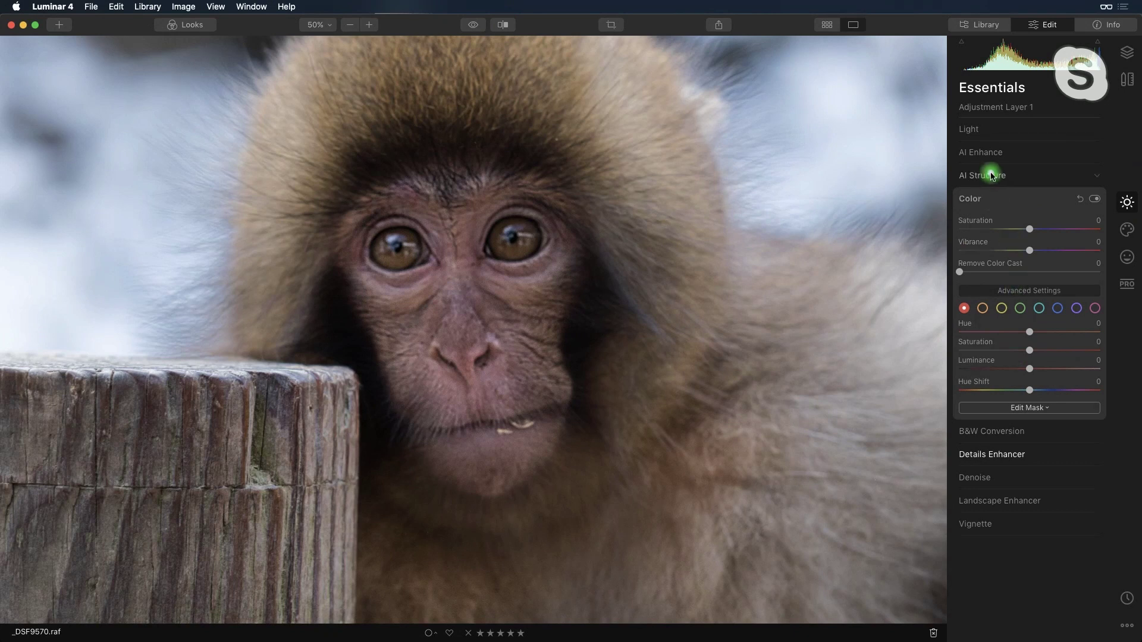
pyautogui.click(1054, 230)
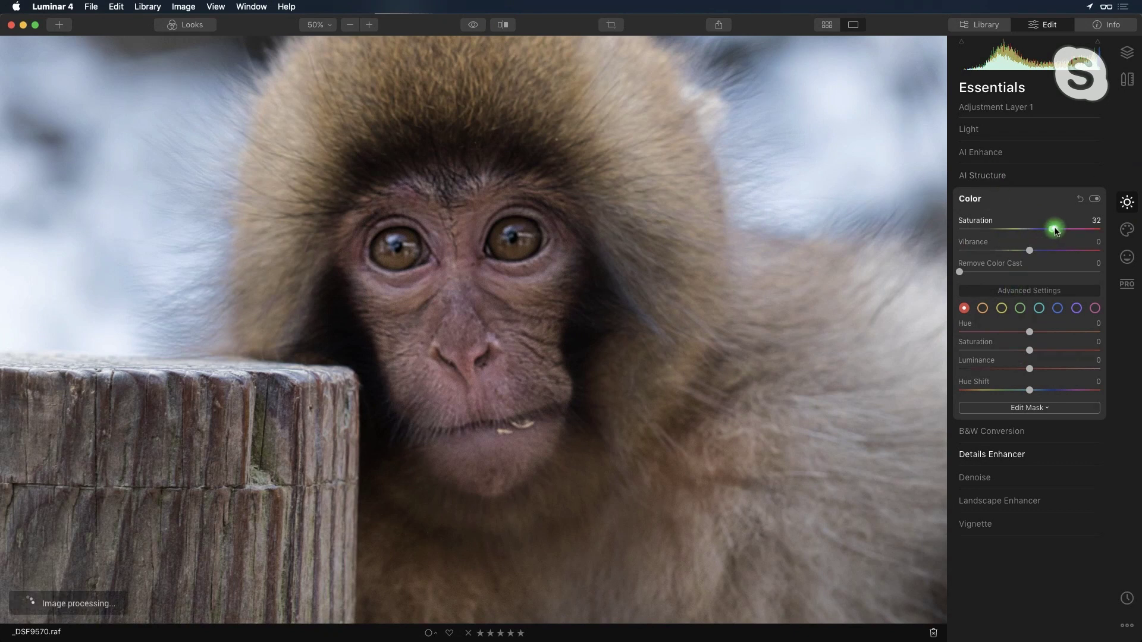
pyautogui.click(1055, 250)
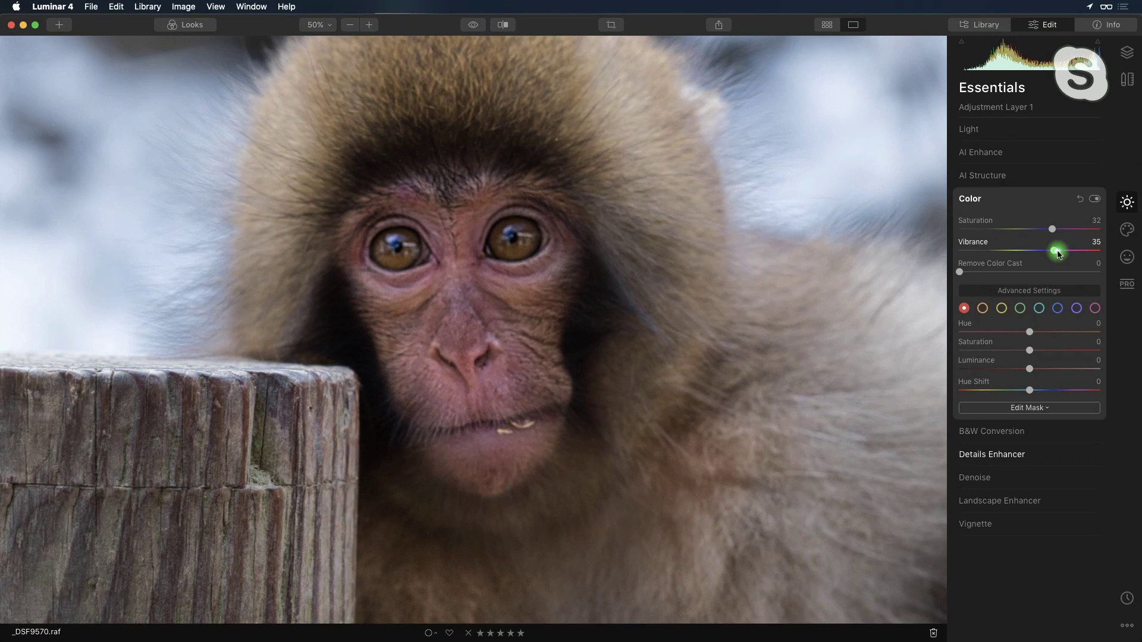
pyautogui.click(1071, 251)
pyautogui.moveTo(1071, 253); pyautogui.dragTo(1058, 251)
pyautogui.moveTo(1051, 230); pyautogui.dragTo(1046, 233)
# Adjust the hue, saturation and luminance of the red tones in the face.
pyautogui.click(1031, 332)
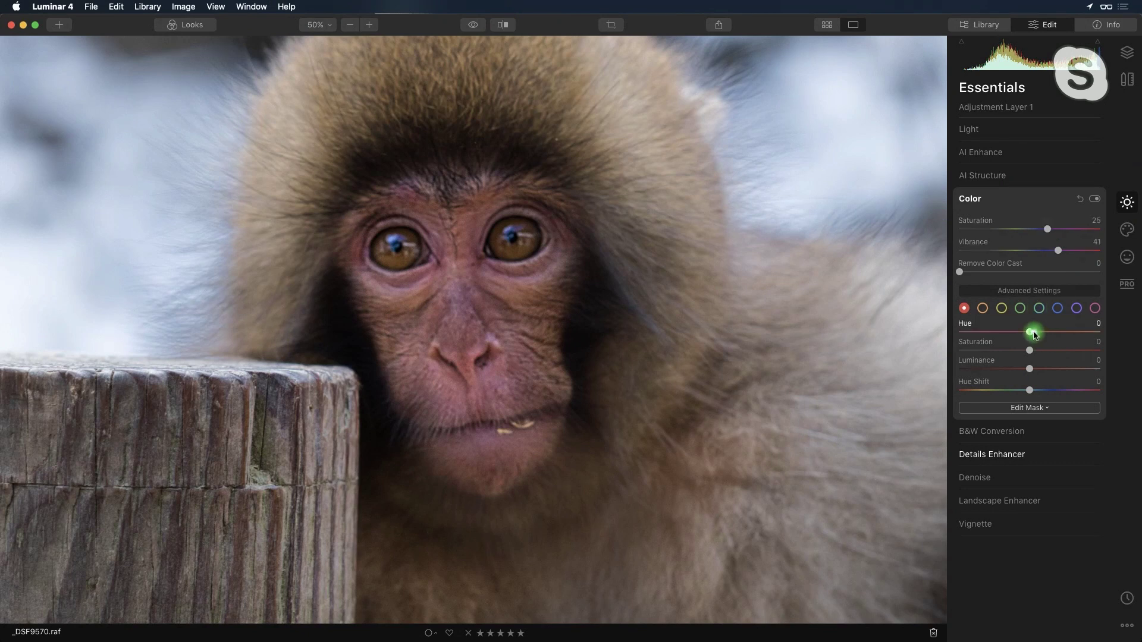
pyautogui.moveTo(1031, 335)
pyautogui.mouseDown()
pyautogui.moveTo(1010, 333)
pyautogui.moveTo(1040, 335)
pyautogui.moveTo(985, 335)
pyautogui.moveTo(1026, 339)
pyautogui.mouseUp()
pyautogui.moveTo(1030, 351)
pyautogui.mouseDown()
pyautogui.moveTo(1061, 352)
pyautogui.moveTo(1030, 376)
pyautogui.moveTo(1065, 370)
pyautogui.moveTo(1042, 369)
pyautogui.mouseUp()
# Raise the overall Saturation to 34 and set the Hue of the orange tones to -36.
pyautogui.moveTo(1048, 231)
pyautogui.mouseDown()
pyautogui.moveTo(1063, 232)
pyautogui.moveTo(1053, 230)
pyautogui.mouseUp()
pyautogui.click(982, 309)
pyautogui.moveTo(1027, 333); pyautogui.dragTo(1004, 336)
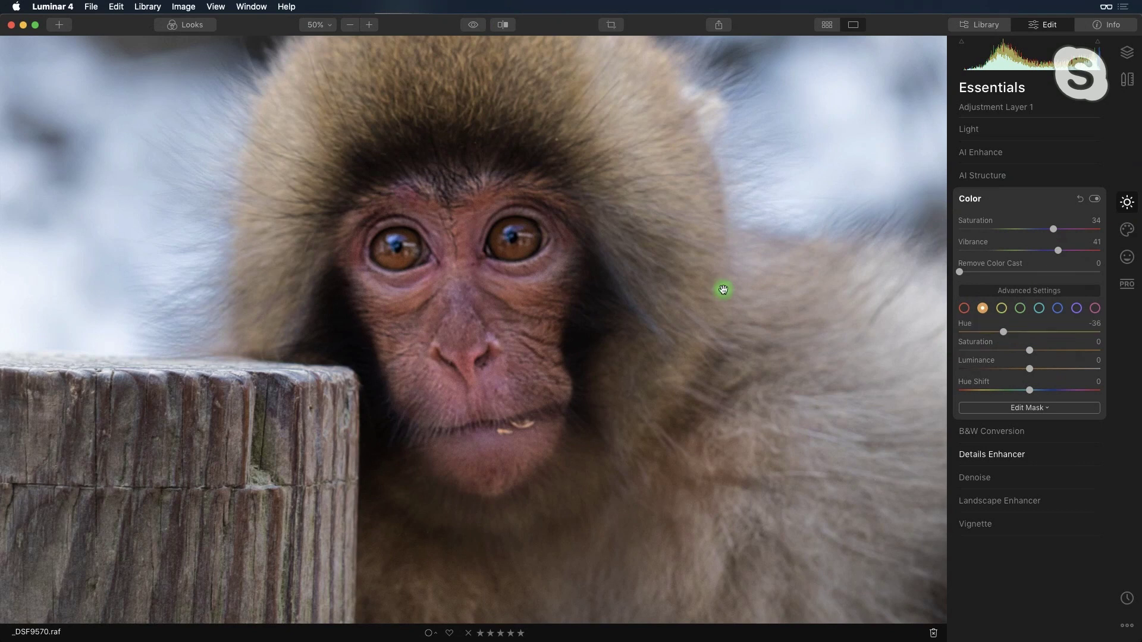
pyautogui.press('super+0')
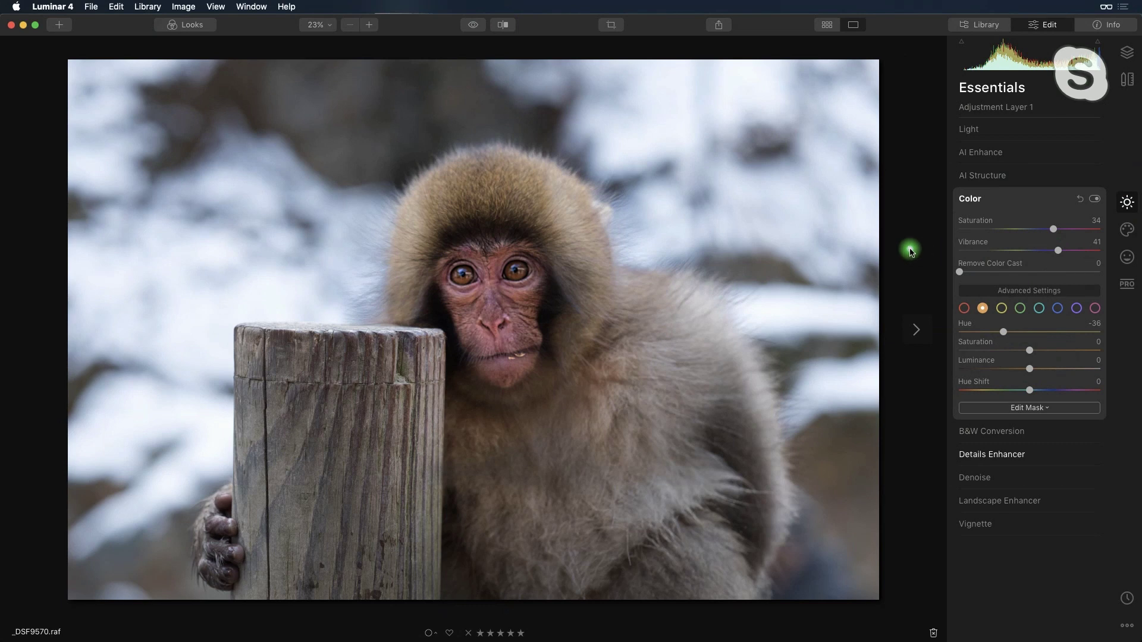
# Reduce the Adjustments Amount of Adjustment Layer 1 to 54.
pyautogui.click(1125, 65)
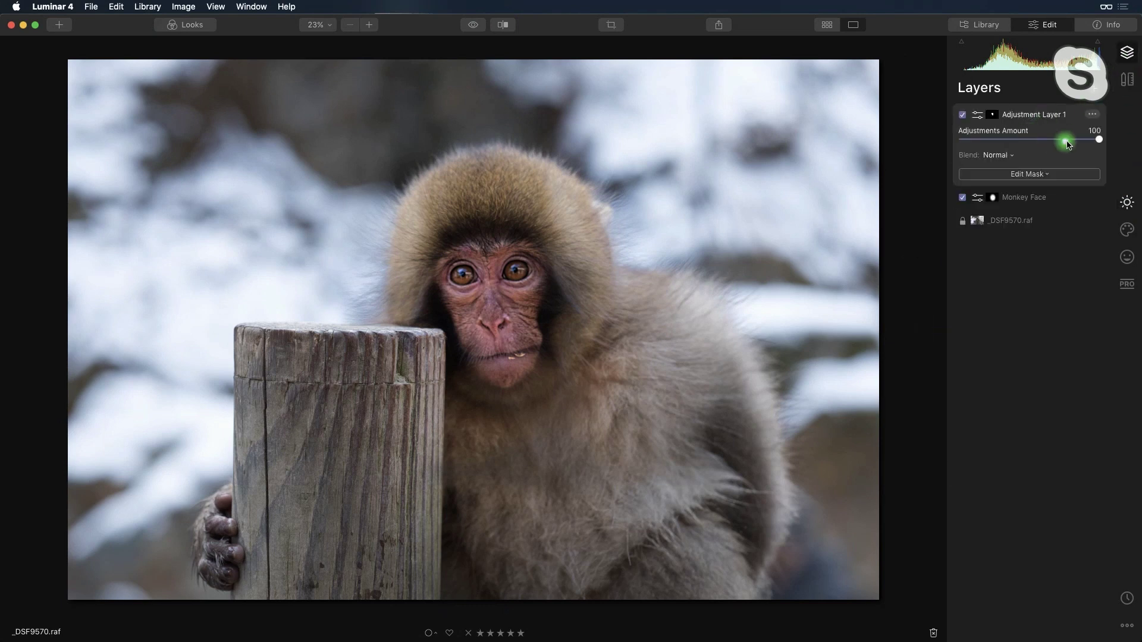
pyautogui.moveTo(1098, 139)
pyautogui.mouseDown()
pyautogui.moveTo(956, 140)
pyautogui.moveTo(1100, 142)
pyautogui.mouseUp()
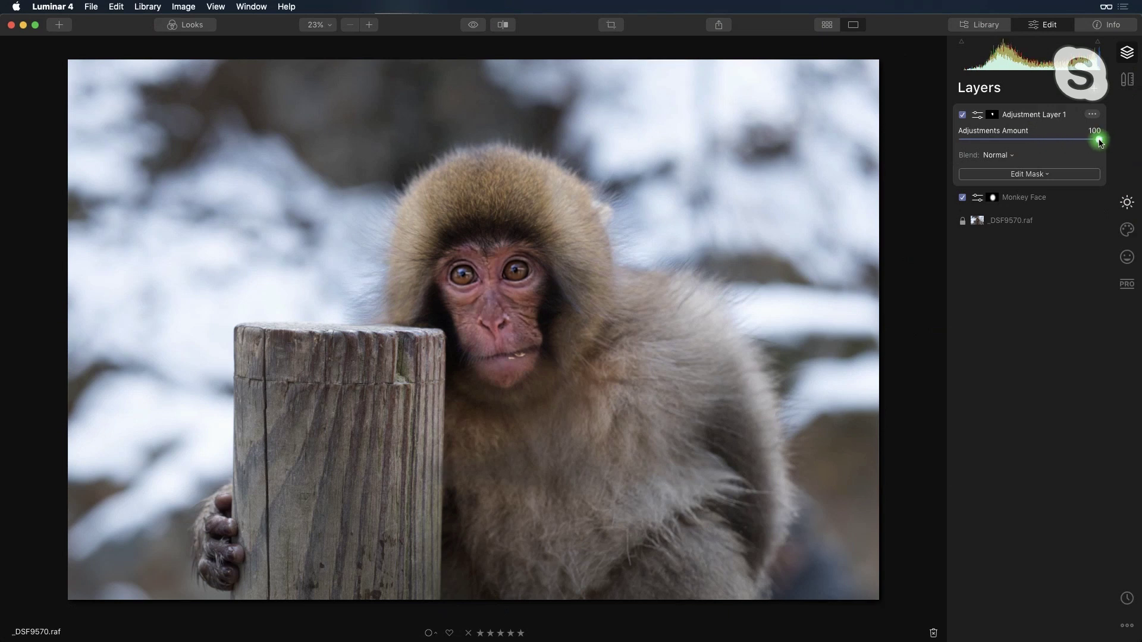
pyautogui.click(514, 303)
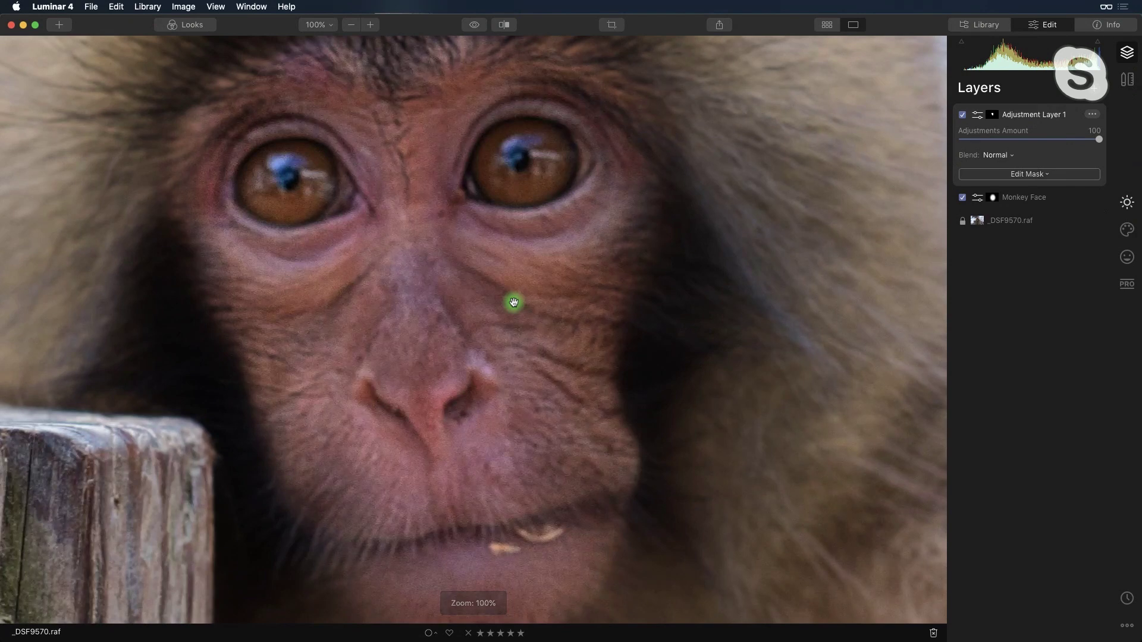
pyautogui.press('super+minus')
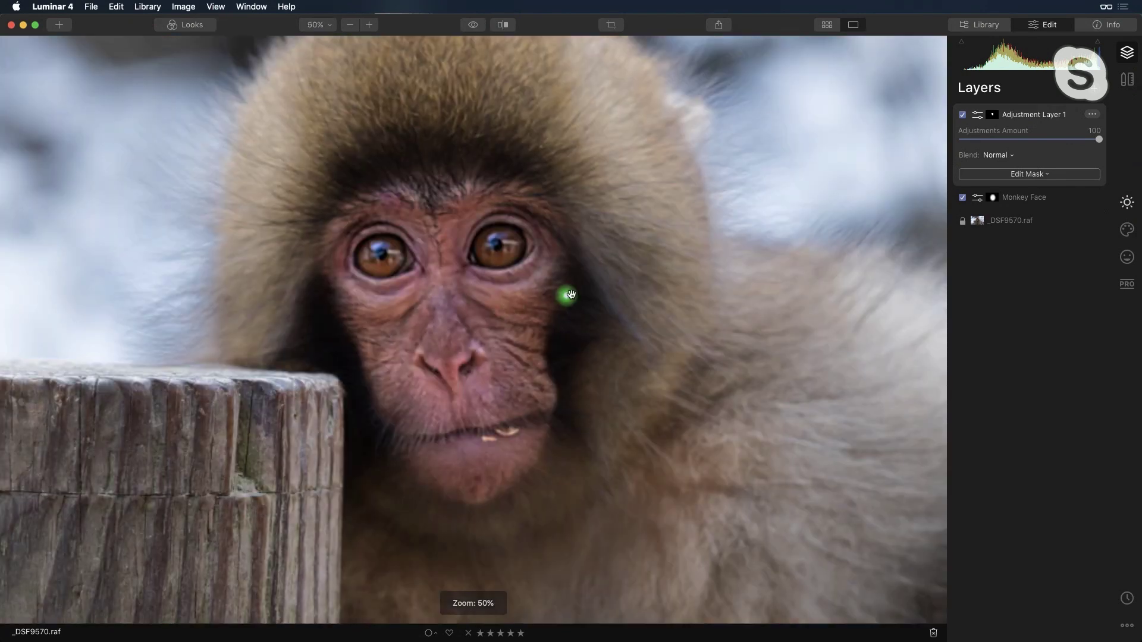
pyautogui.click(1043, 141)
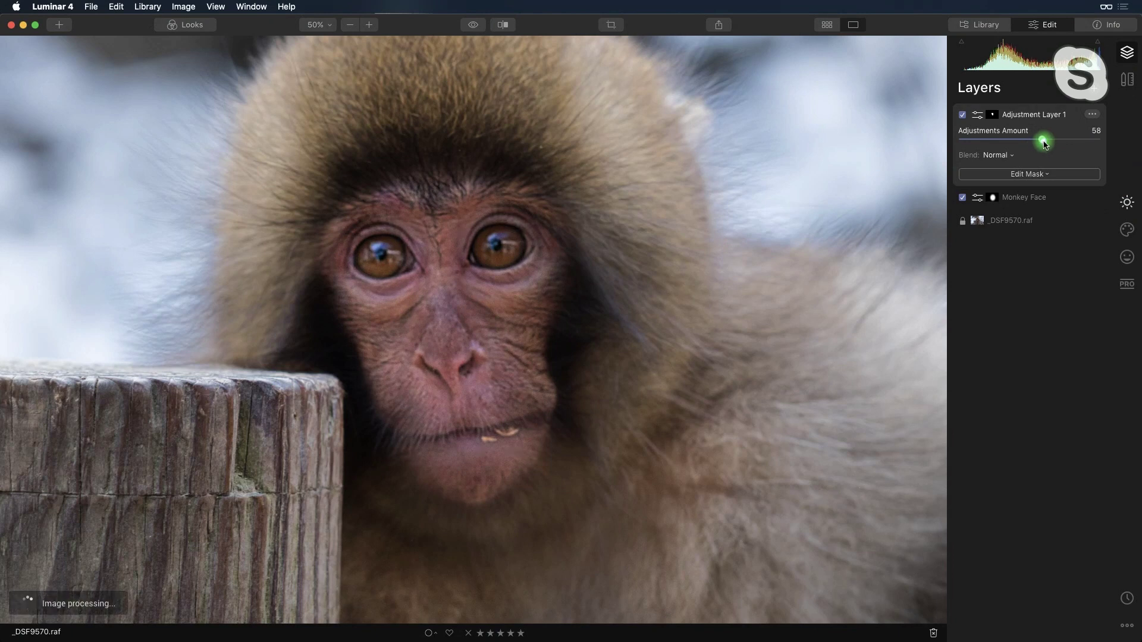
pyautogui.moveTo(1043, 143)
pyautogui.mouseDown()
pyautogui.moveTo(964, 141)
pyautogui.moveTo(1065, 140)
pyautogui.moveTo(1036, 143)
pyautogui.mouseUp()
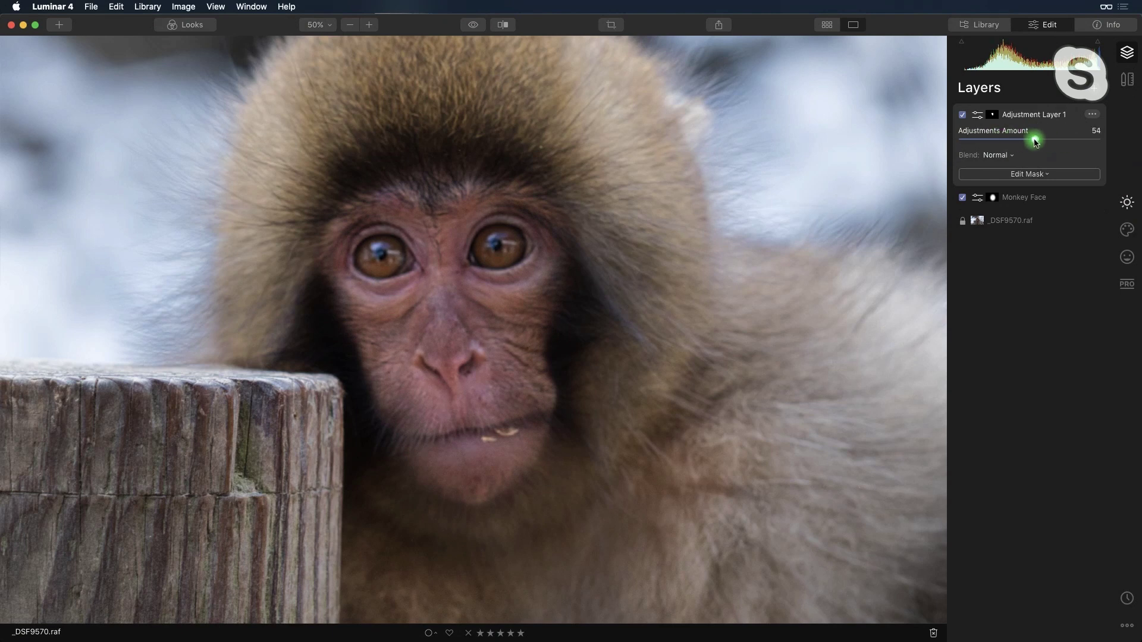
# View the whole photo and compare the edit with the original image.
pyautogui.press('super+minus')
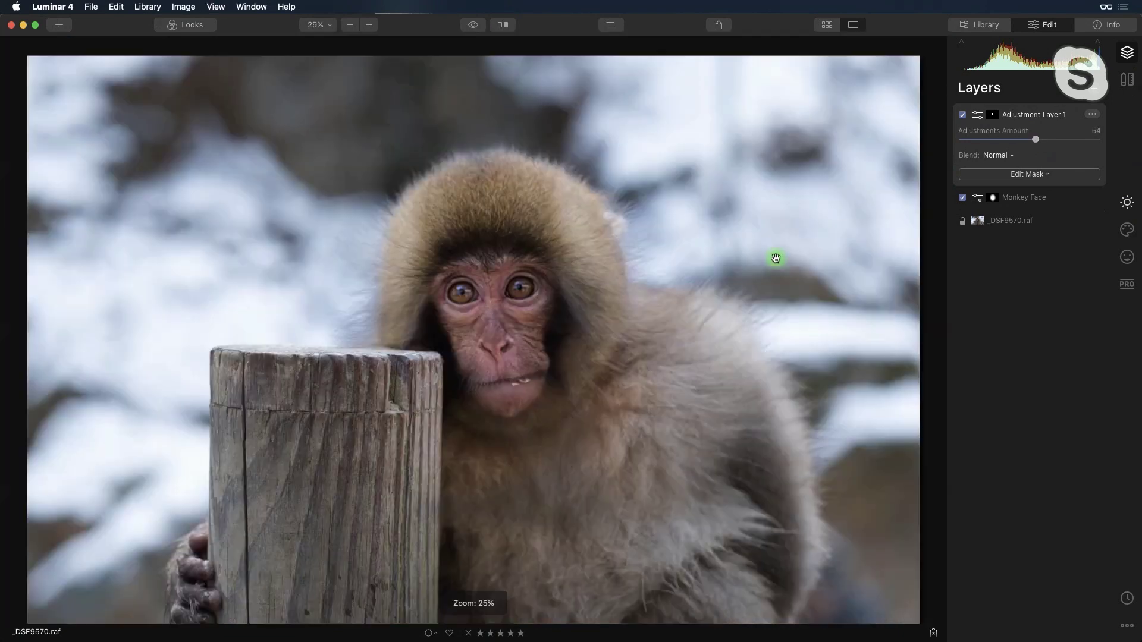
pyautogui.press('super+minus')
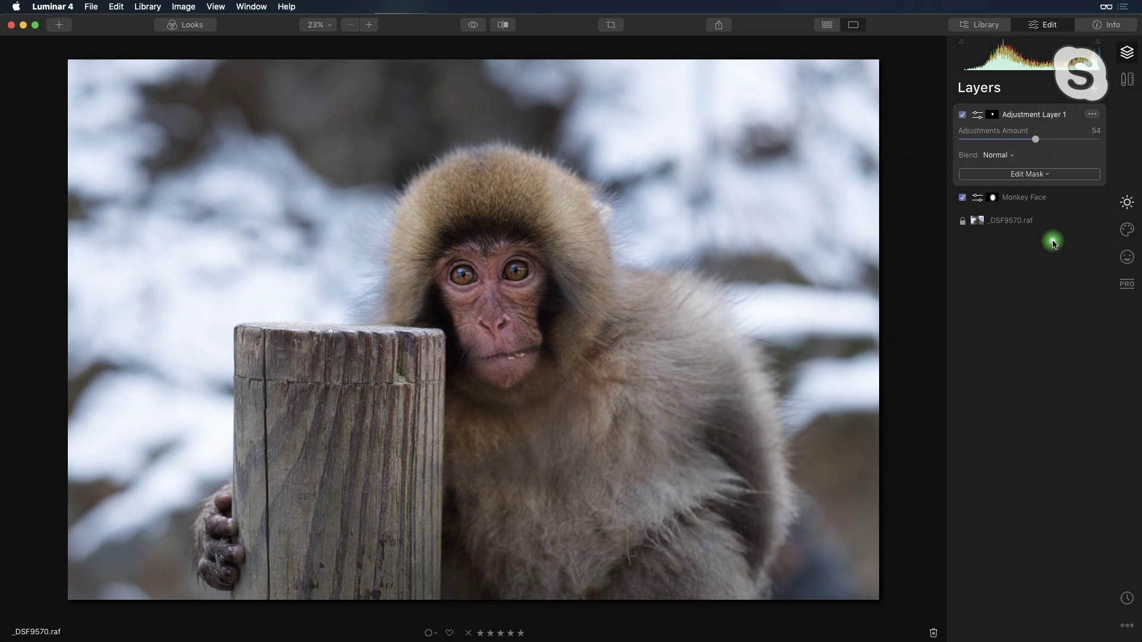
pyautogui.click(473, 26)
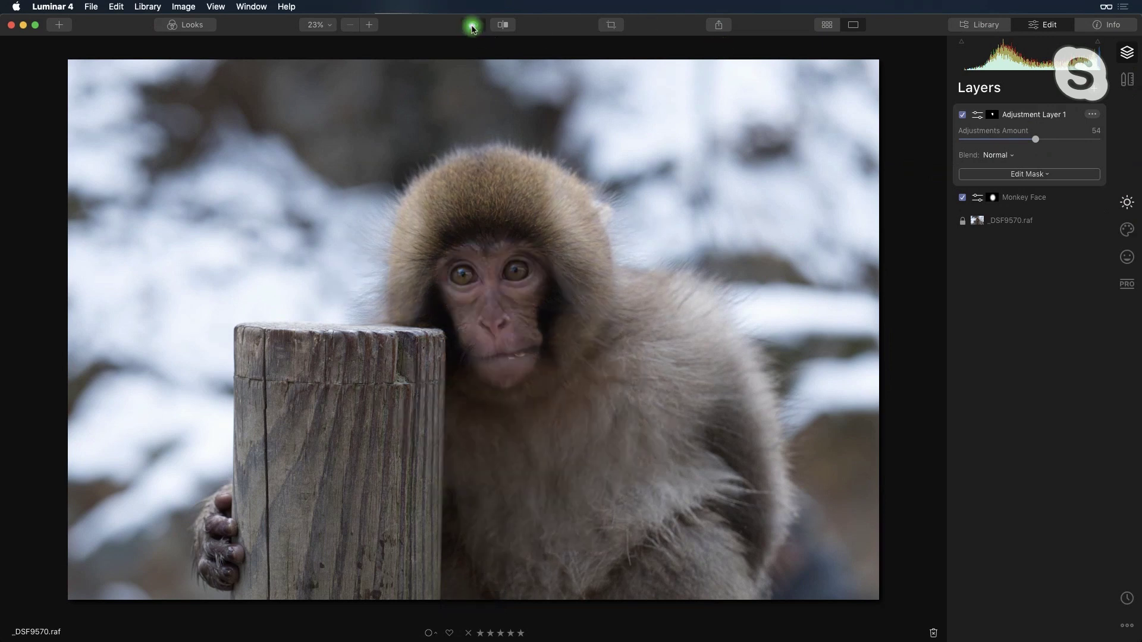
# Switch briefly to the original image again to check the face edits.
pyautogui.click(473, 26)
pyautogui.click(473, 27)
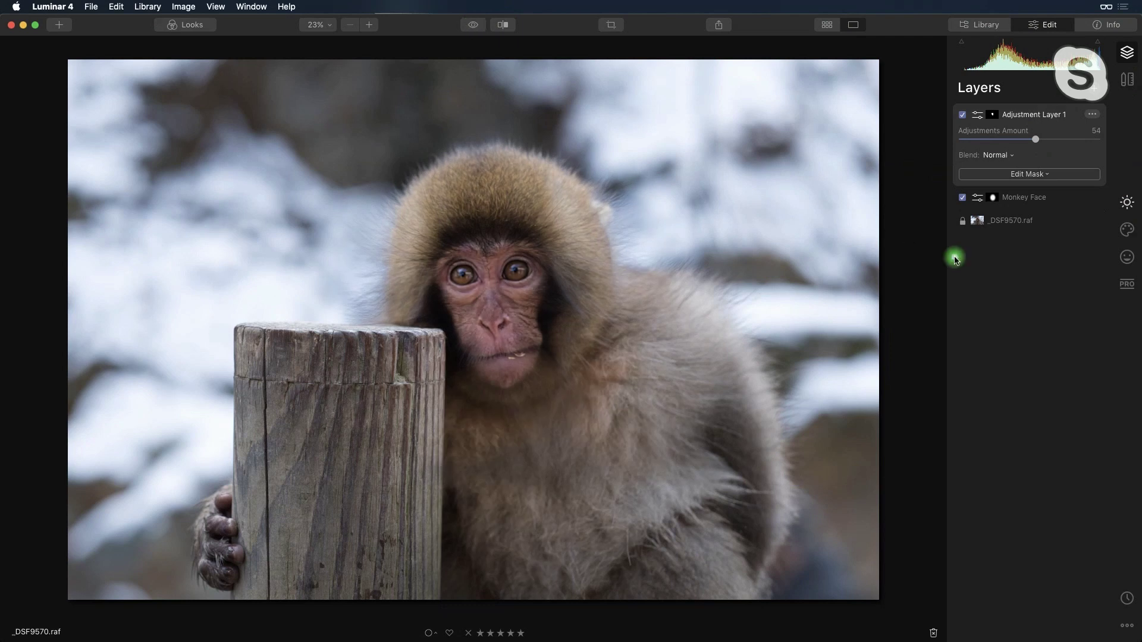
# Add a vignette with Amount -50 to the base photo layer and centre it on the monkey's face.
pyautogui.click(1014, 224)
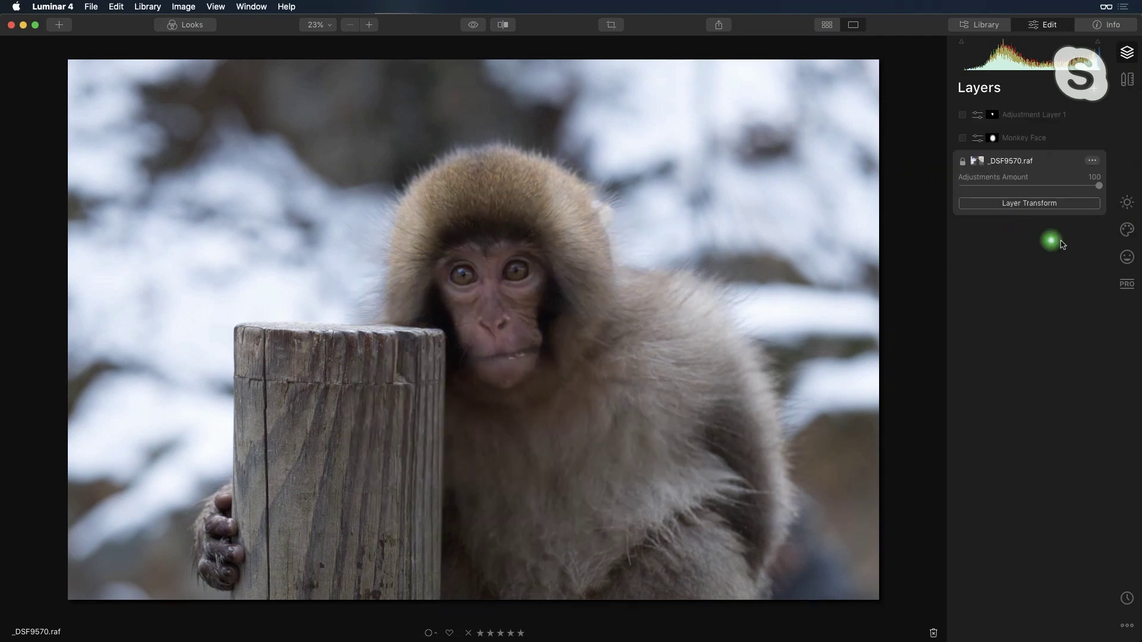
pyautogui.click(1128, 205)
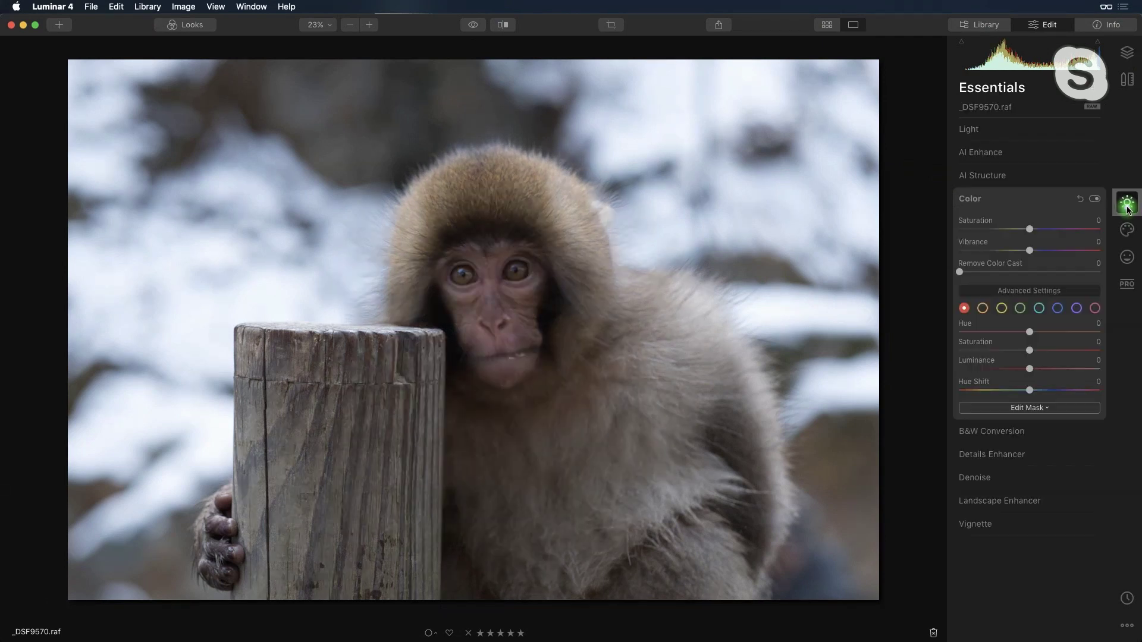
pyautogui.click(1005, 525)
pyautogui.moveTo(1029, 368); pyautogui.dragTo(1009, 351)
pyautogui.click(1010, 348)
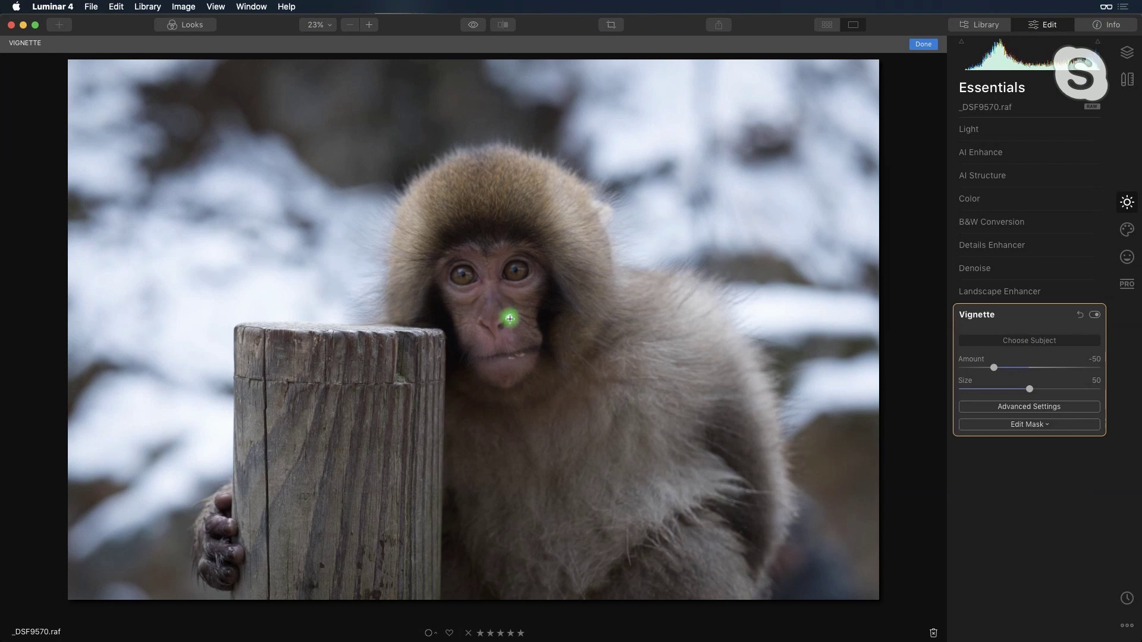
pyautogui.click(517, 336)
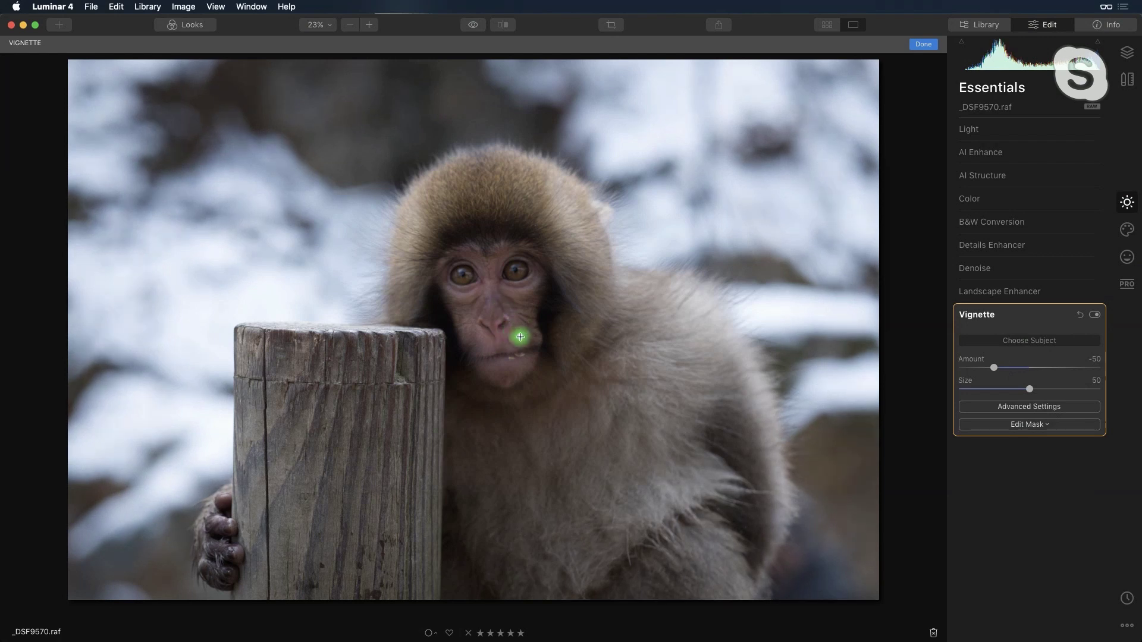
pyautogui.click(521, 337)
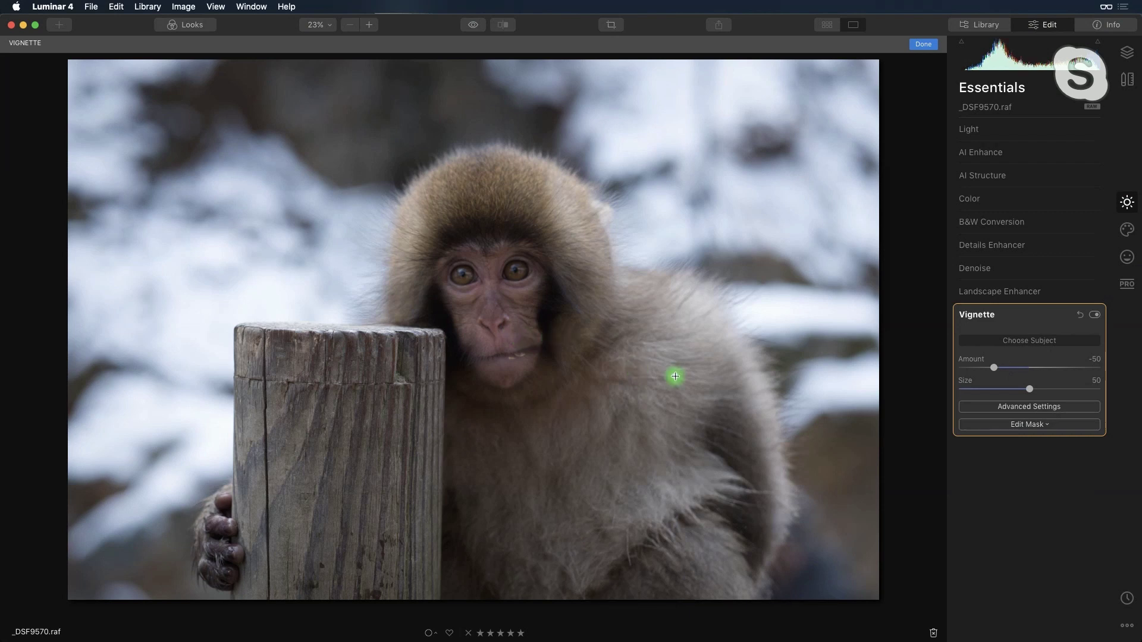
# Try a vignette Amount of -66 with its subject centre on the snowy background beside the monkey's shoulder.
pyautogui.moveTo(992, 371)
pyautogui.mouseDown()
pyautogui.moveTo(955, 372)
pyautogui.moveTo(985, 358)
pyautogui.mouseUp()
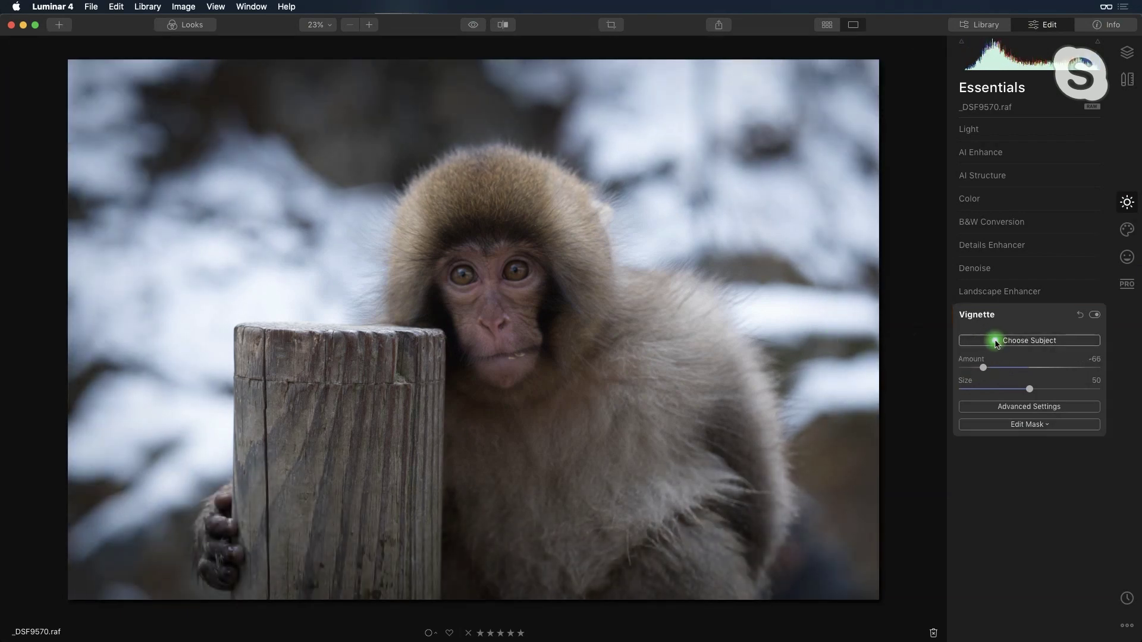
pyautogui.click(997, 340)
pyautogui.click(815, 328)
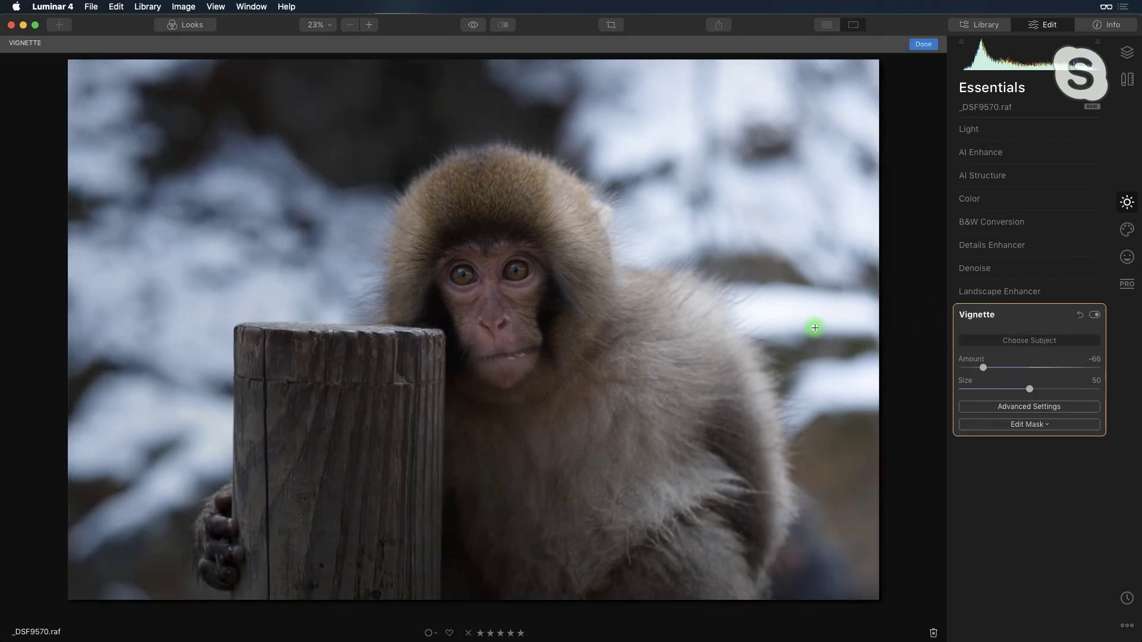
# Recentre the vignette on the monkey's face and weaken its Amount to a subtle darkening.
pyautogui.click(1014, 339)
pyautogui.click(527, 336)
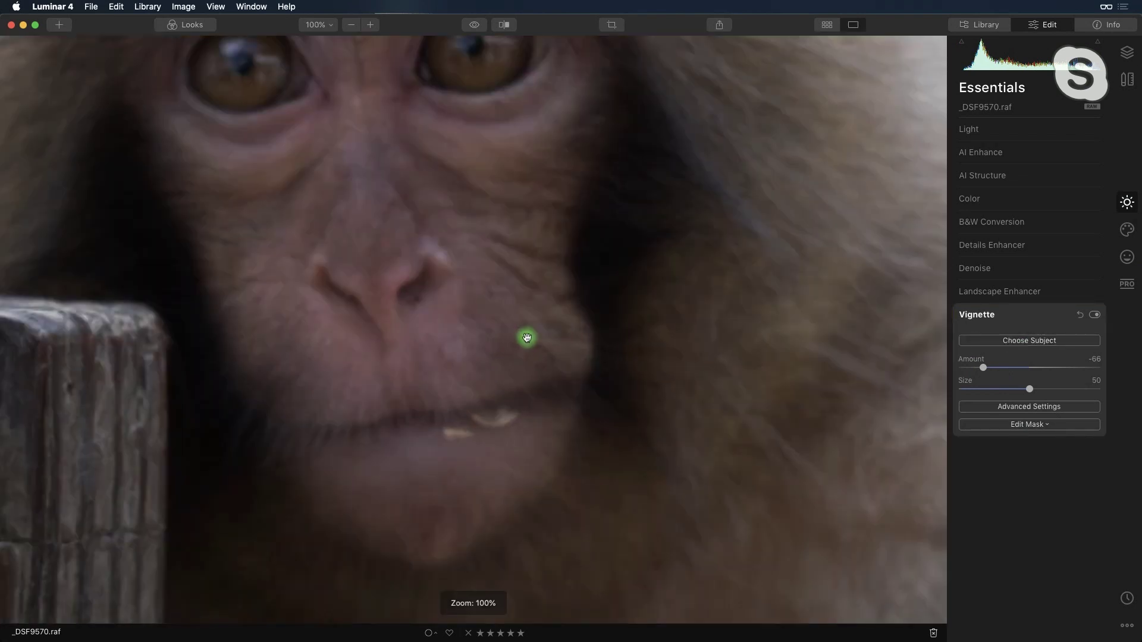
pyautogui.click(527, 336)
pyautogui.click(1017, 349)
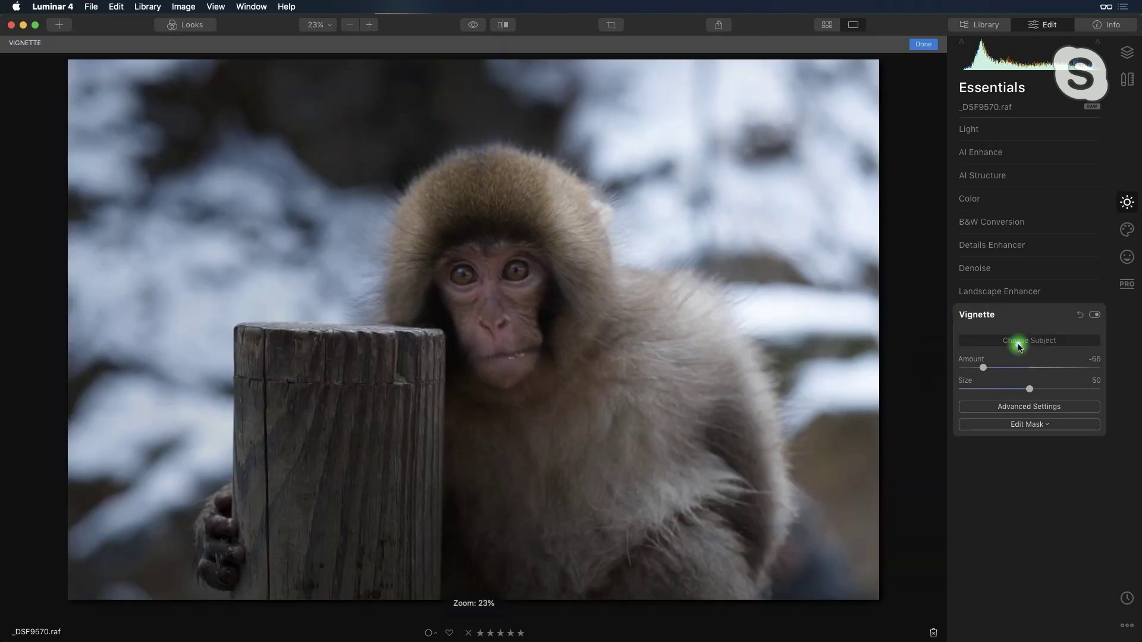
pyautogui.click(519, 341)
pyautogui.moveTo(983, 367); pyautogui.dragTo(1015, 370)
# Return to Adjustment Layer 1 and compare the whole photo before and after in a split view, sweeping the divider across the monkey.
pyautogui.click(1124, 54)
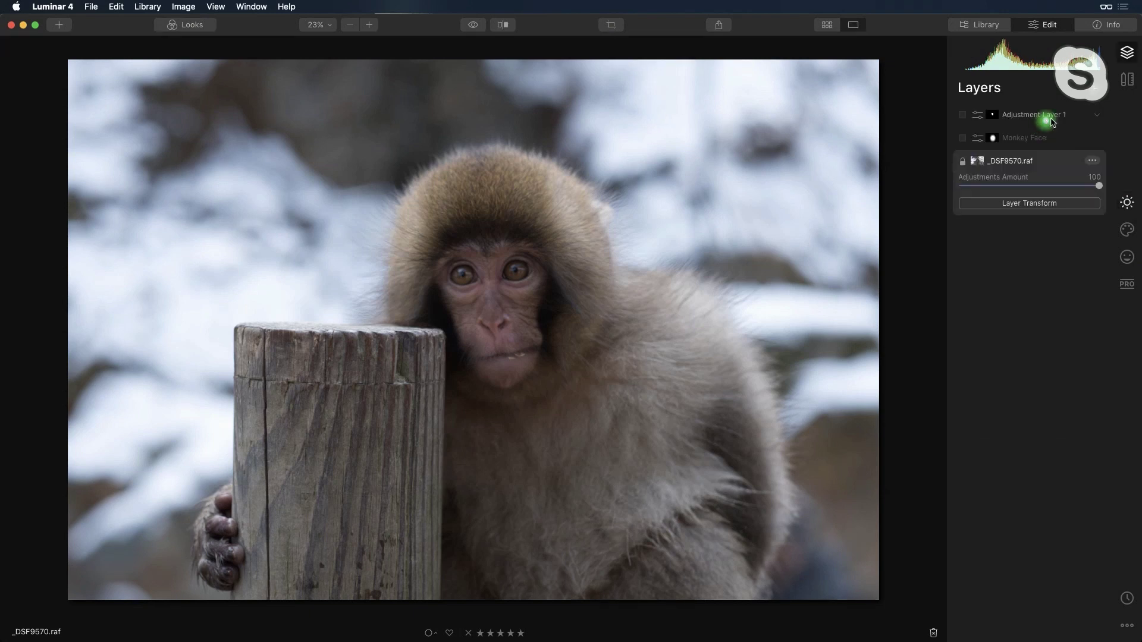
pyautogui.click(1074, 117)
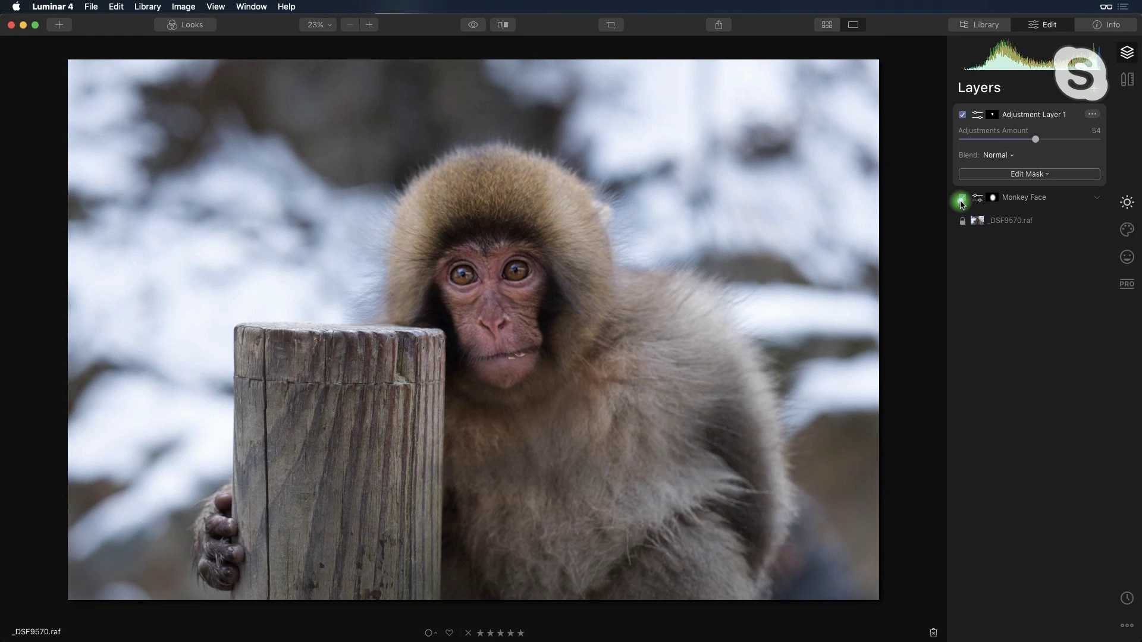
pyautogui.click(503, 25)
pyautogui.moveTo(318, 299); pyautogui.dragTo(708, 347)
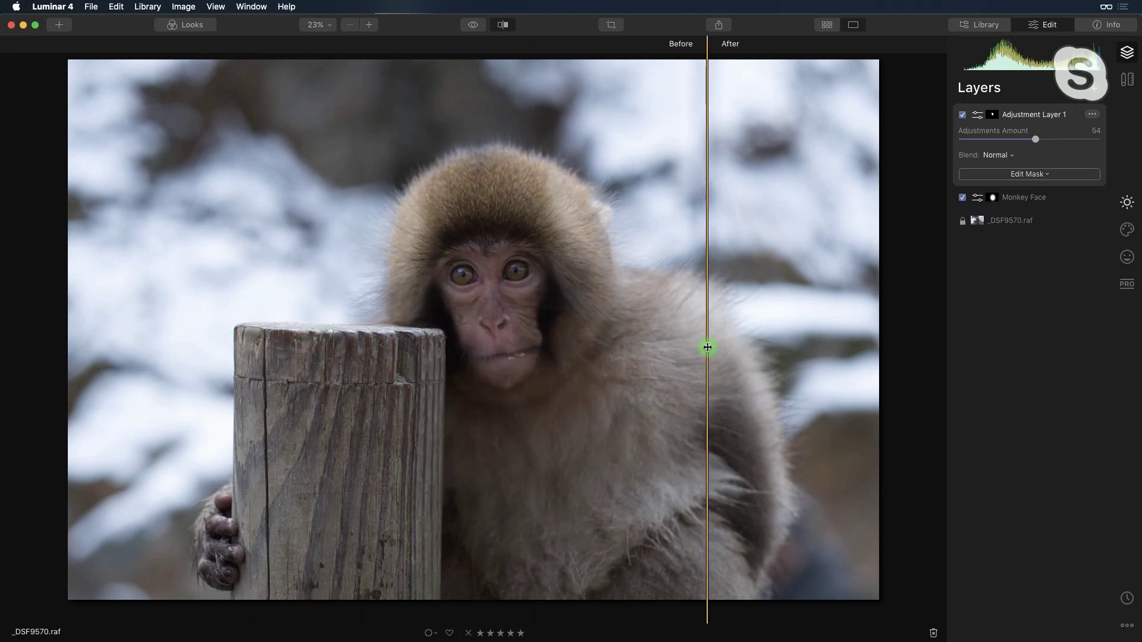